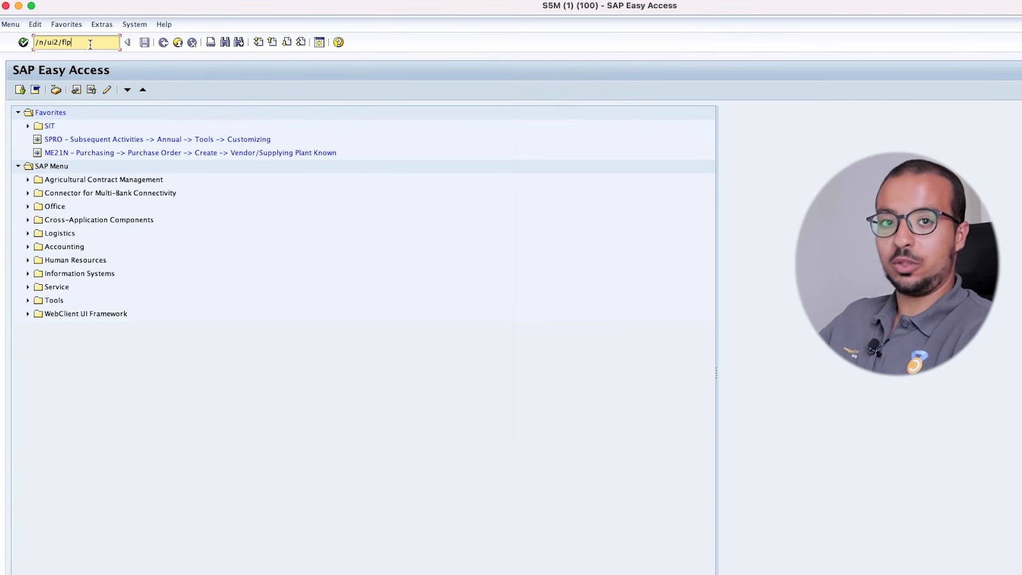
Run transaction /n/ui2/flp for the Fiori launchpad, and run spro from SAP Easy Access
key(Return)
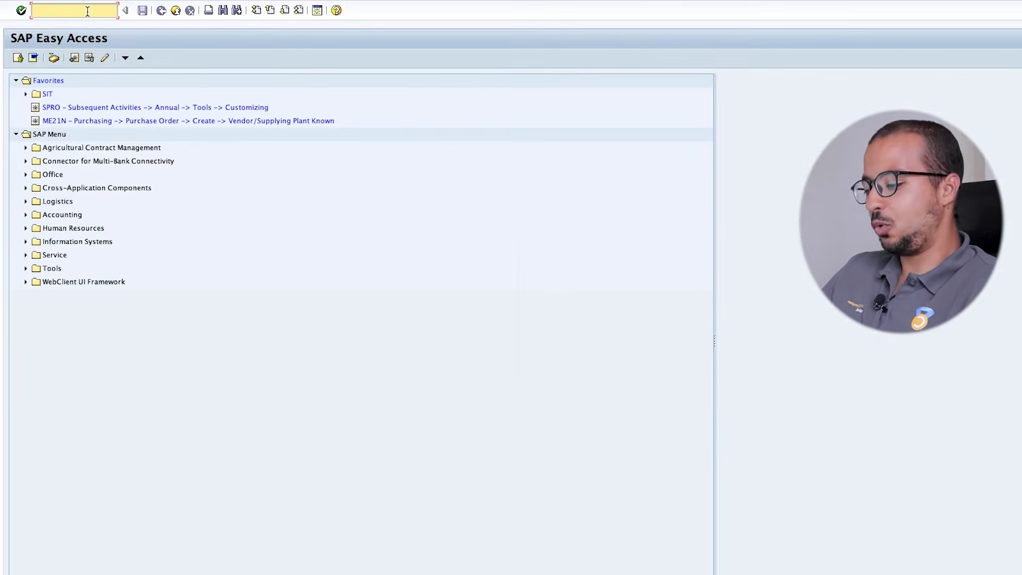
text(spro)
key(Return)
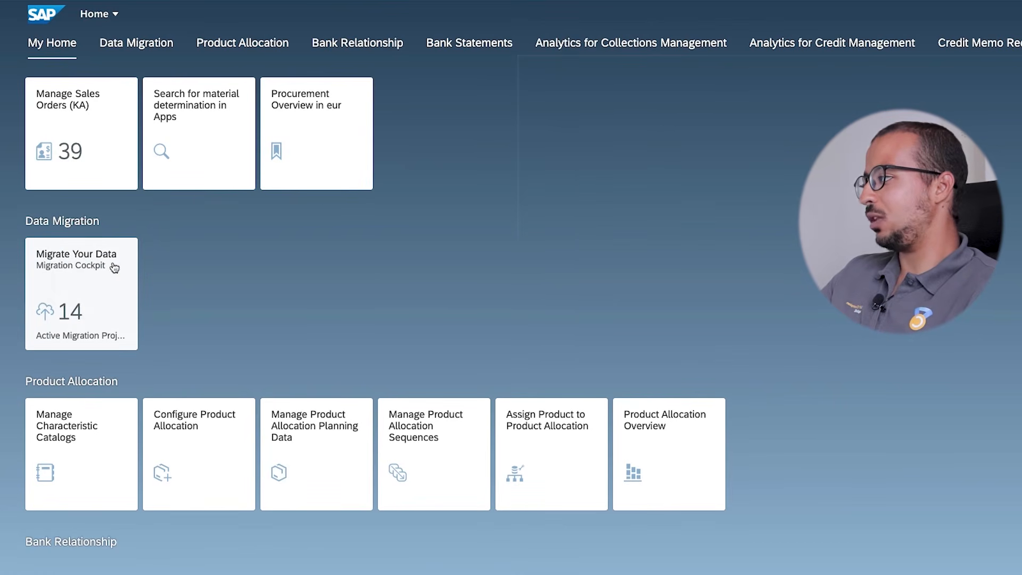
Open the Migrate Your Data app and start a new migration project with the Migrate Data Using Staging Tables approach
click(100, 279)
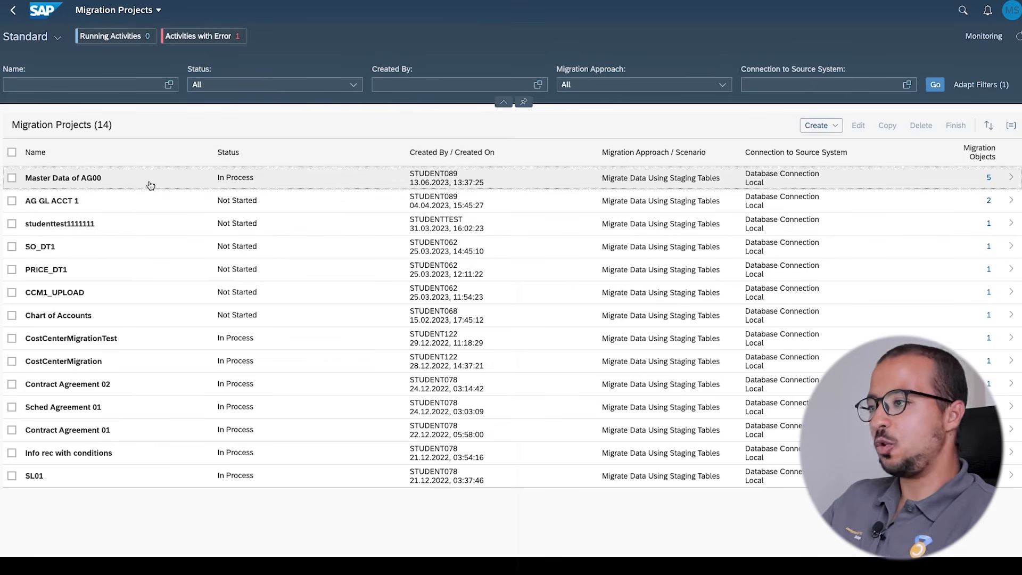
click(830, 131)
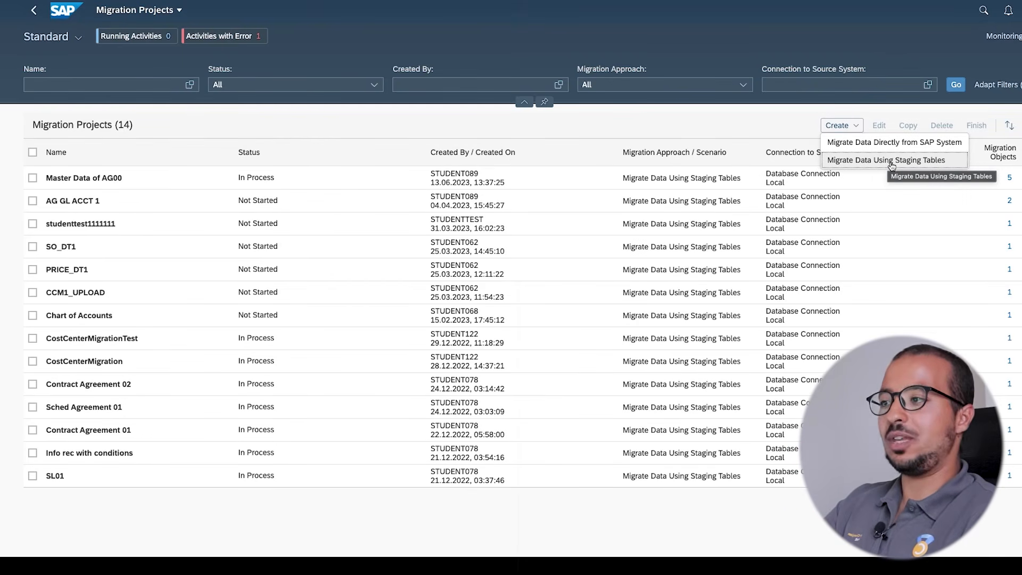
click(925, 160)
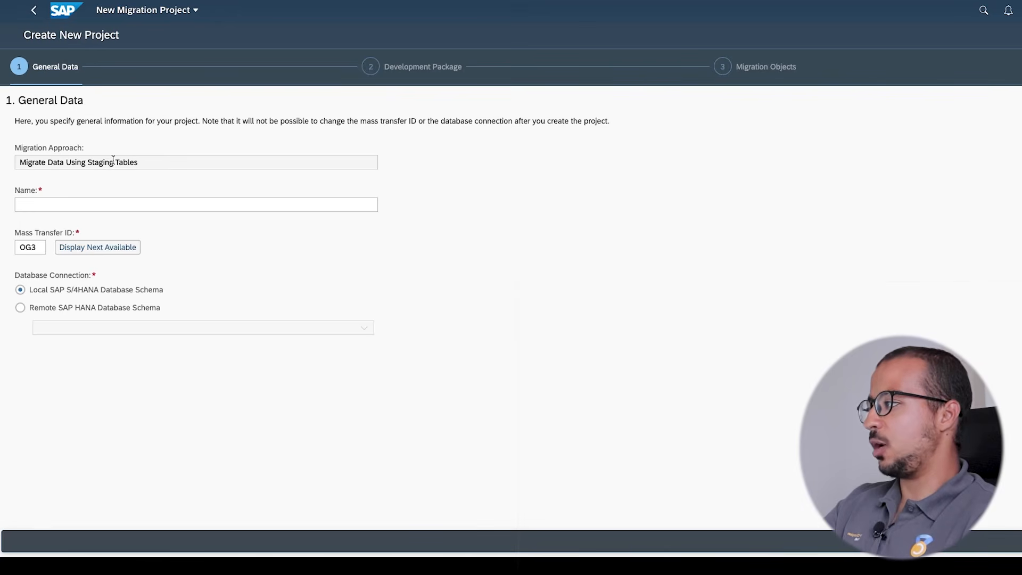
Name the project "Migration Demo of AG00", request the next available mass transfer ID, and continue to the development package
click(98, 207)
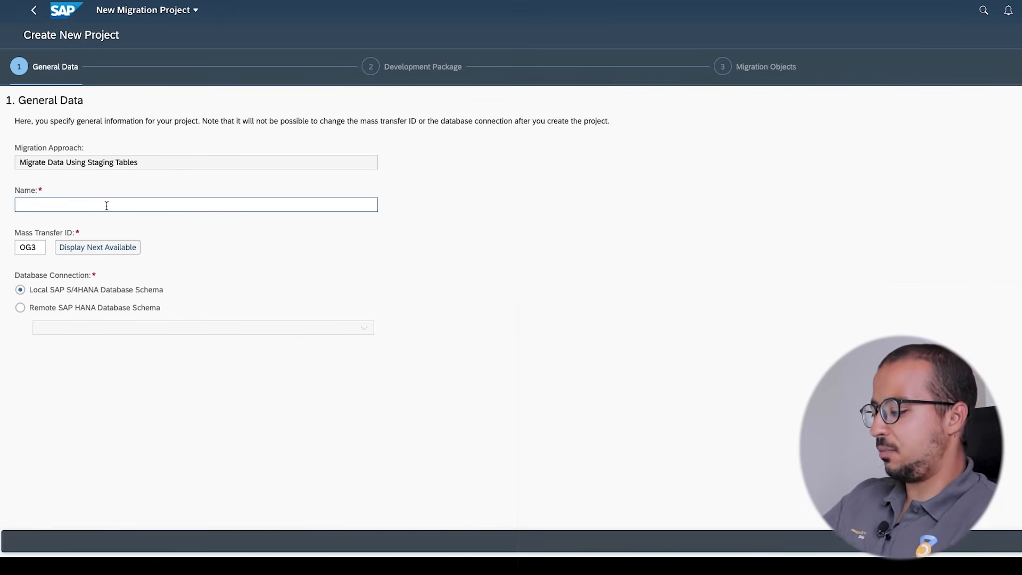
text(Migration Demo of AG00)
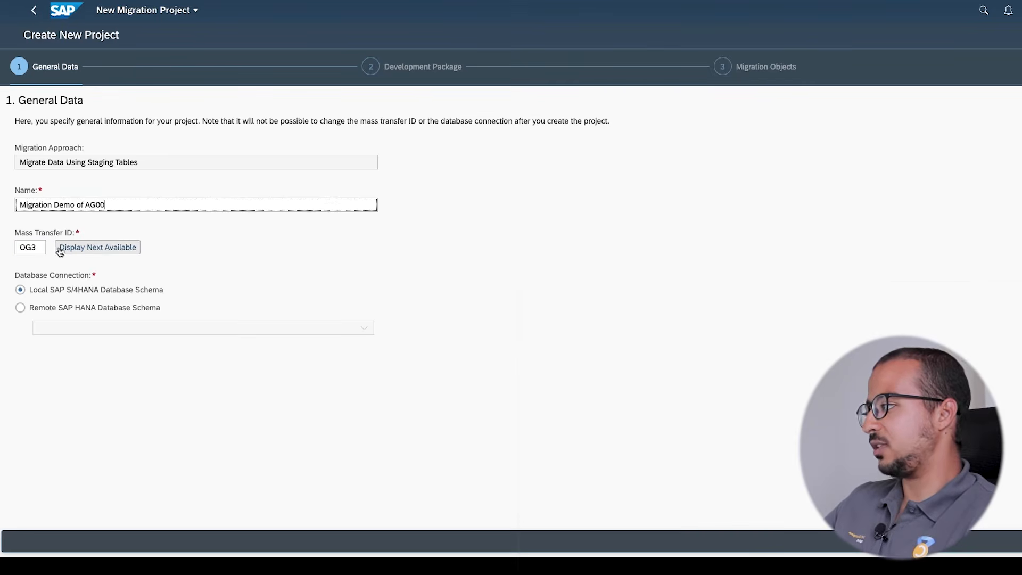
click(104, 251)
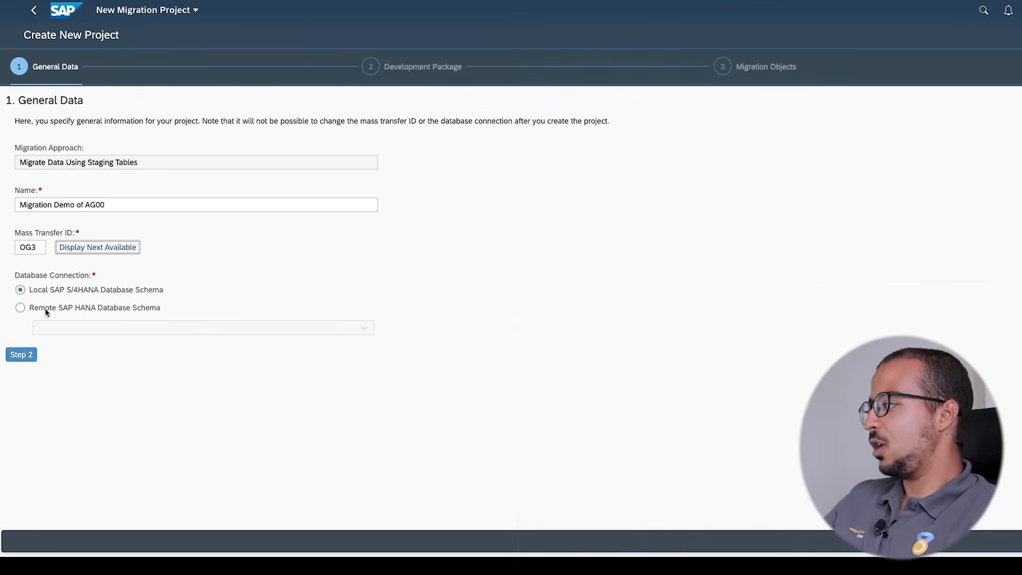
click(15, 359)
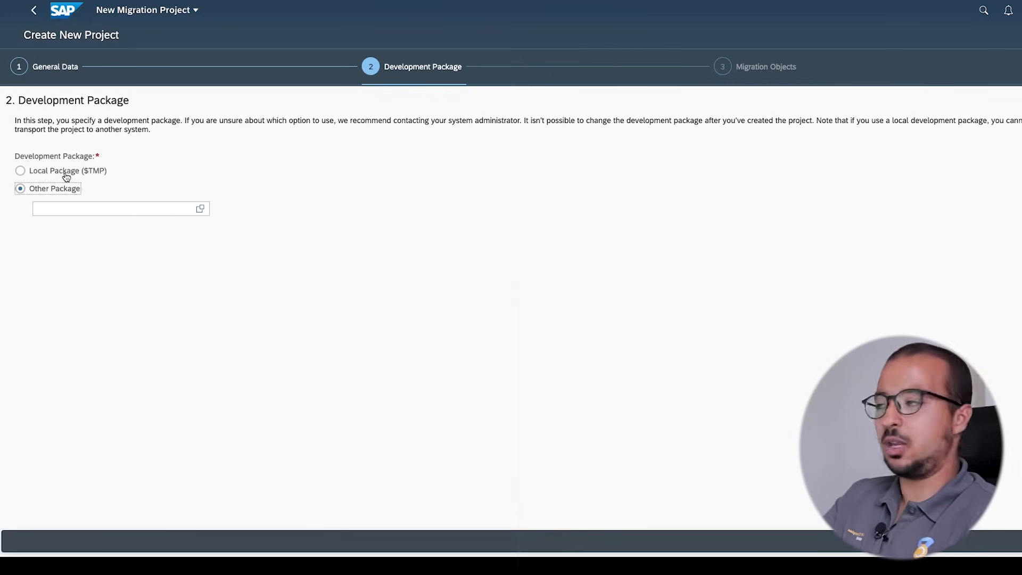
Choose Local Package ($TMP) as the development package and continue to the migration objects
click(27, 173)
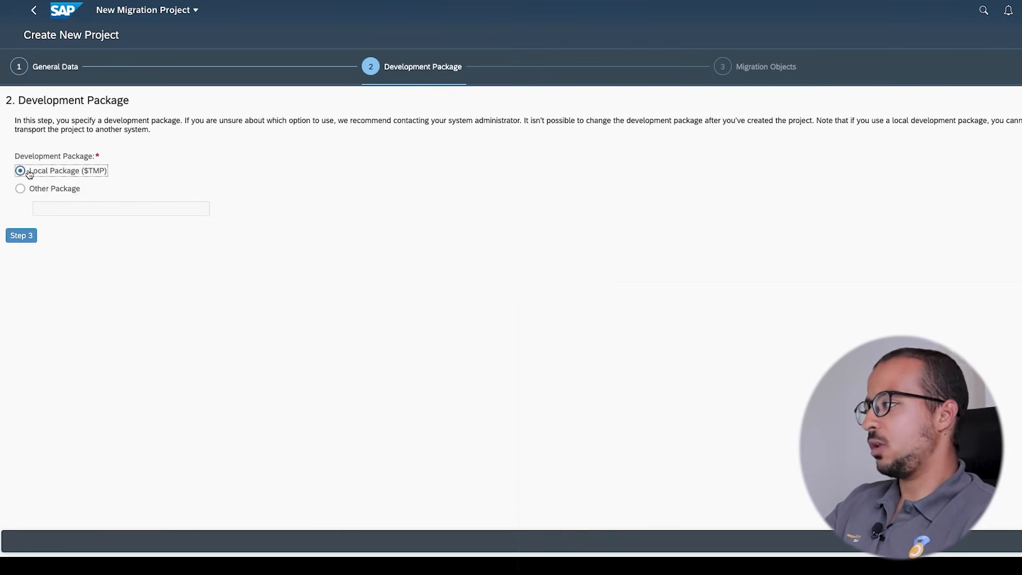
click(30, 189)
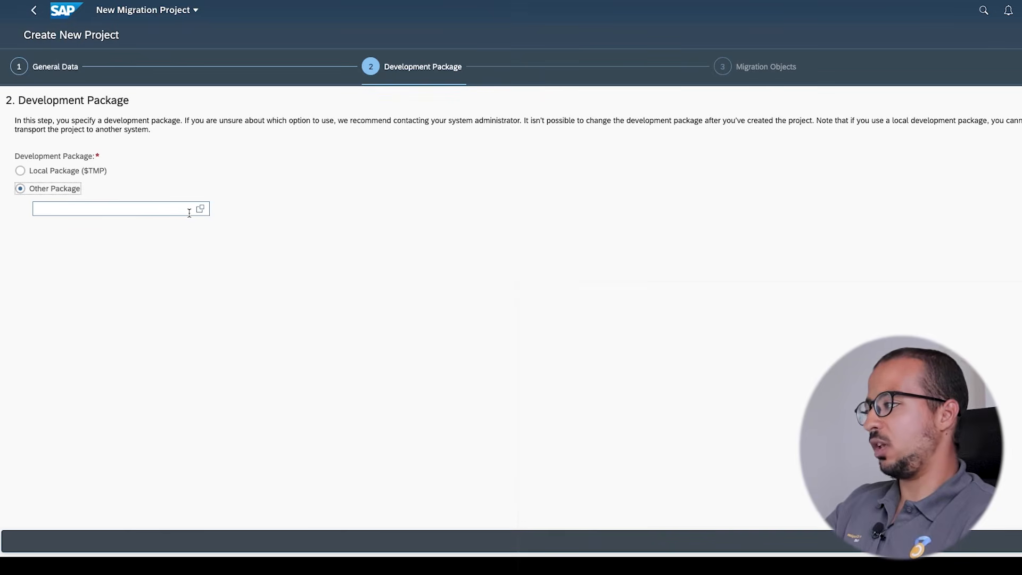
click(32, 171)
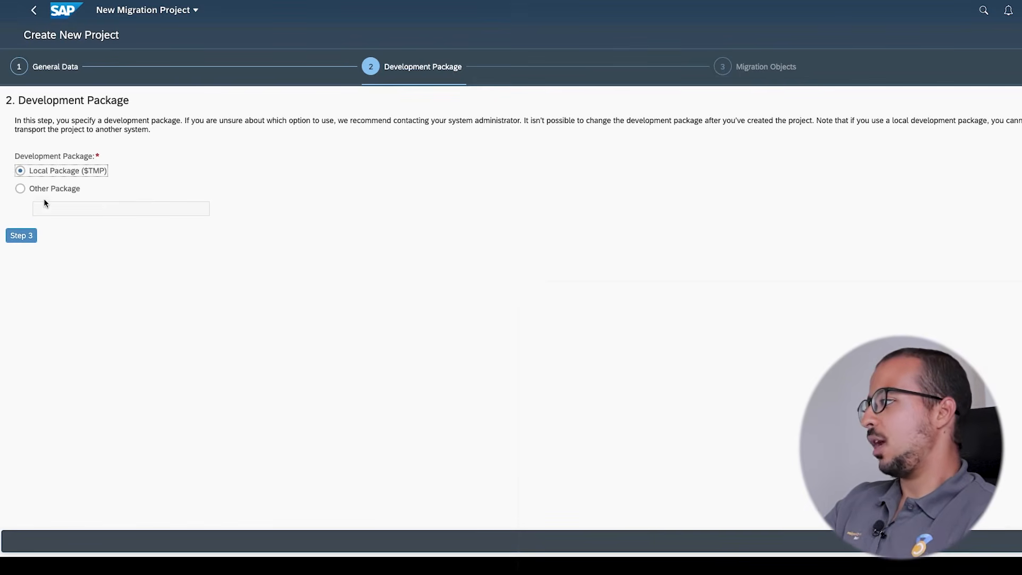
click(23, 237)
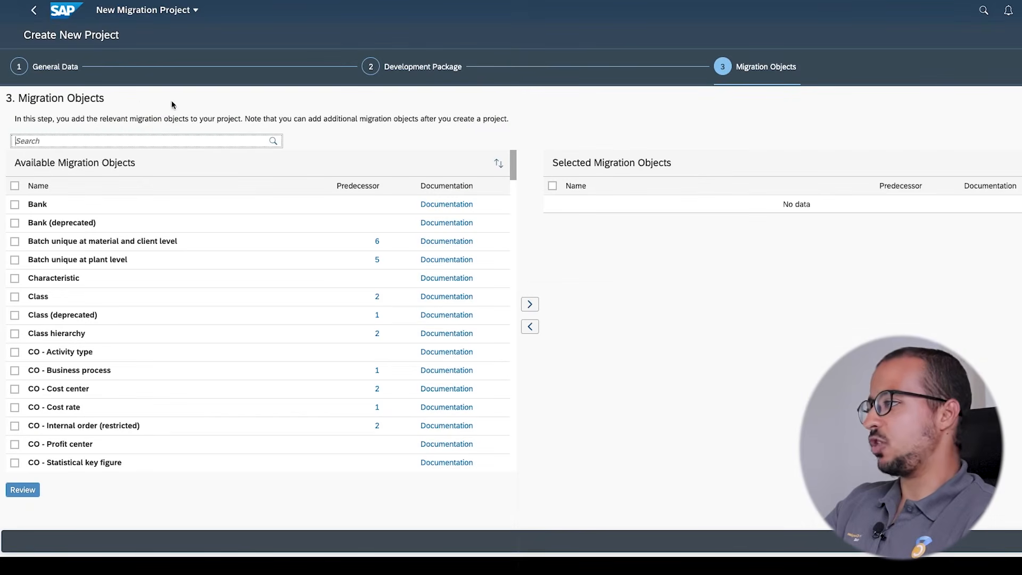
Search the available migration objects for "account" and add FI - G/L account to the selected objects
scroll(299, 290, down, 5)
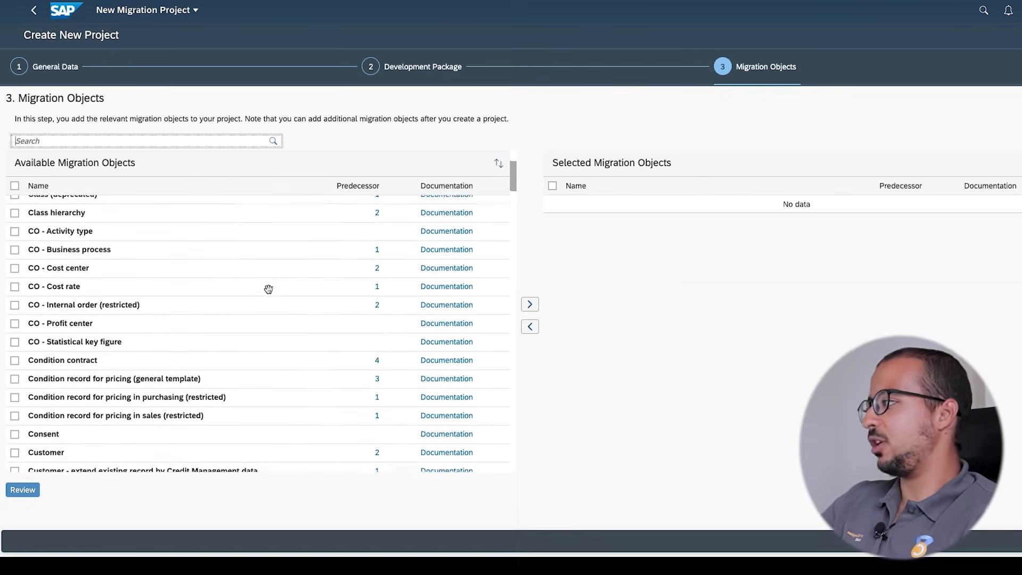
scroll(235, 264, down, 4)
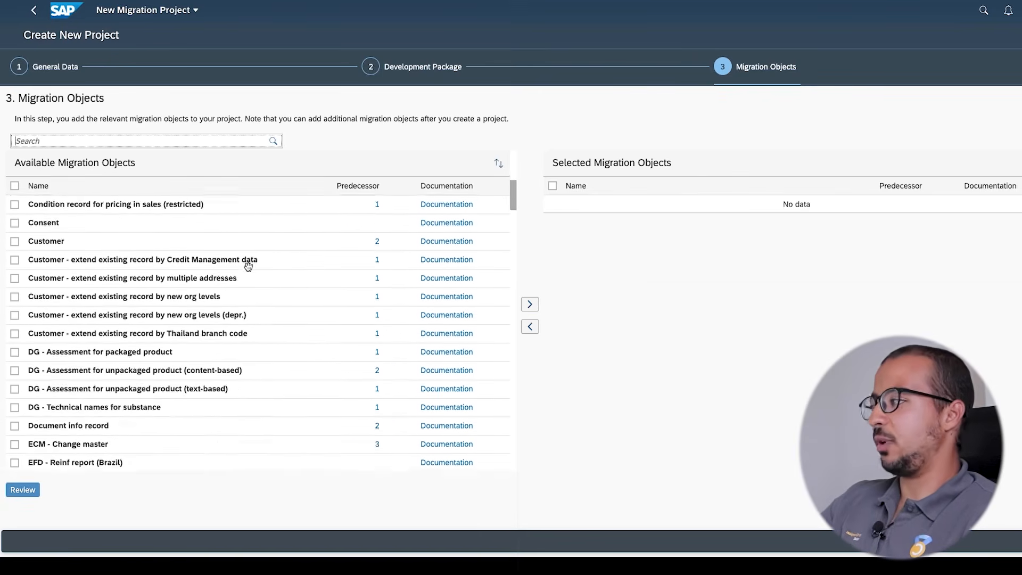
scroll(246, 265, up, 8)
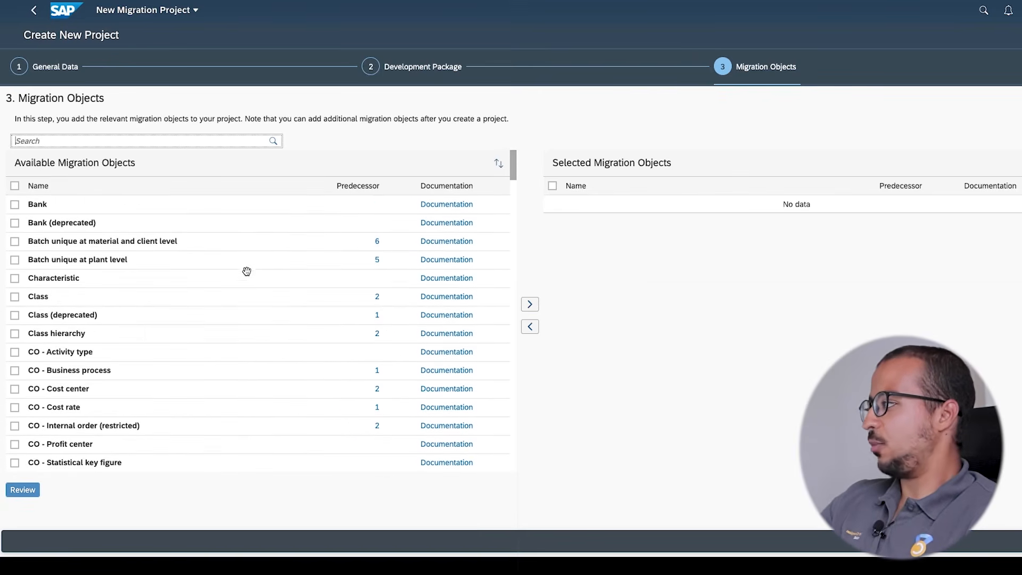
text(account)
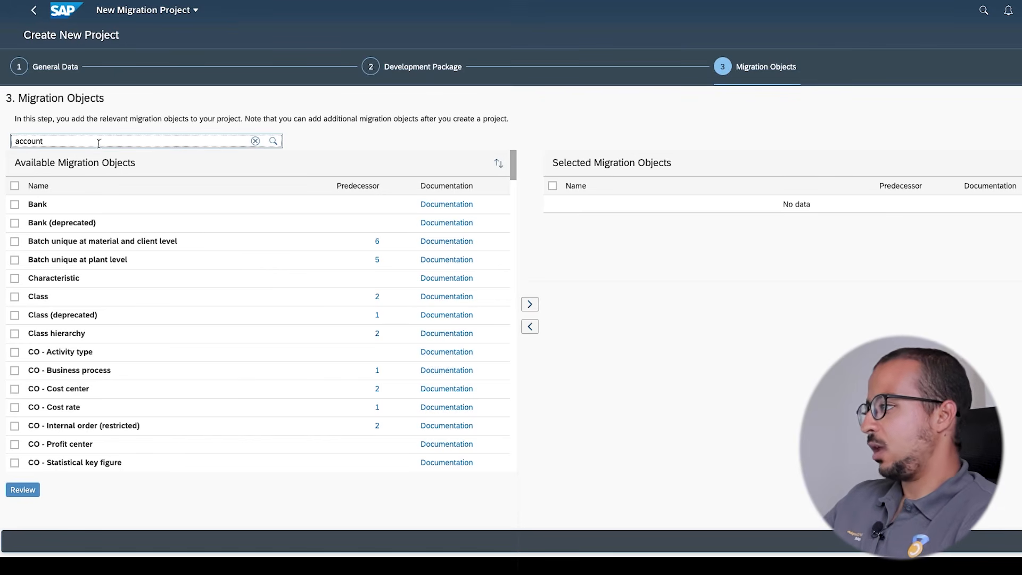
click(273, 141)
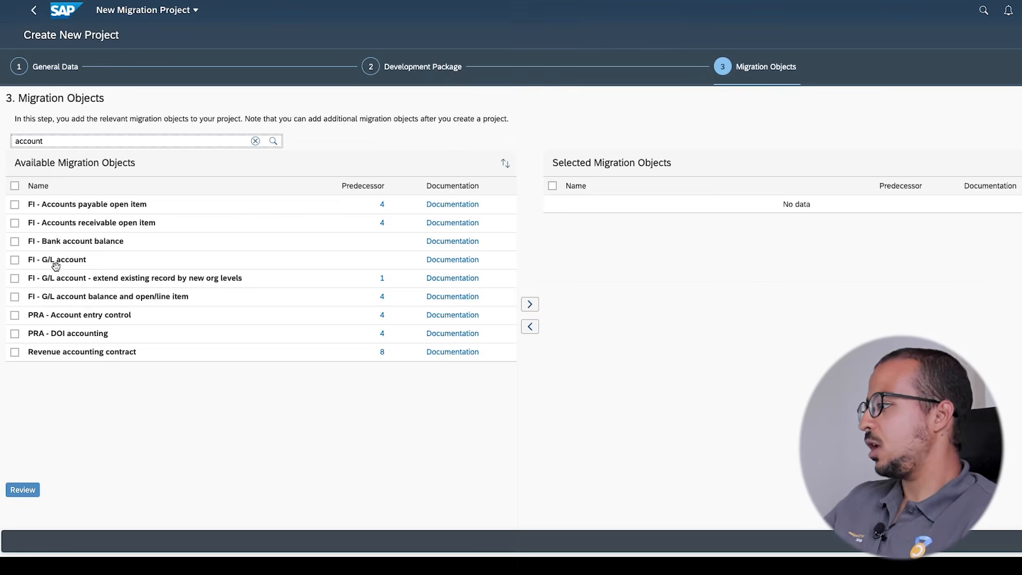
click(15, 260)
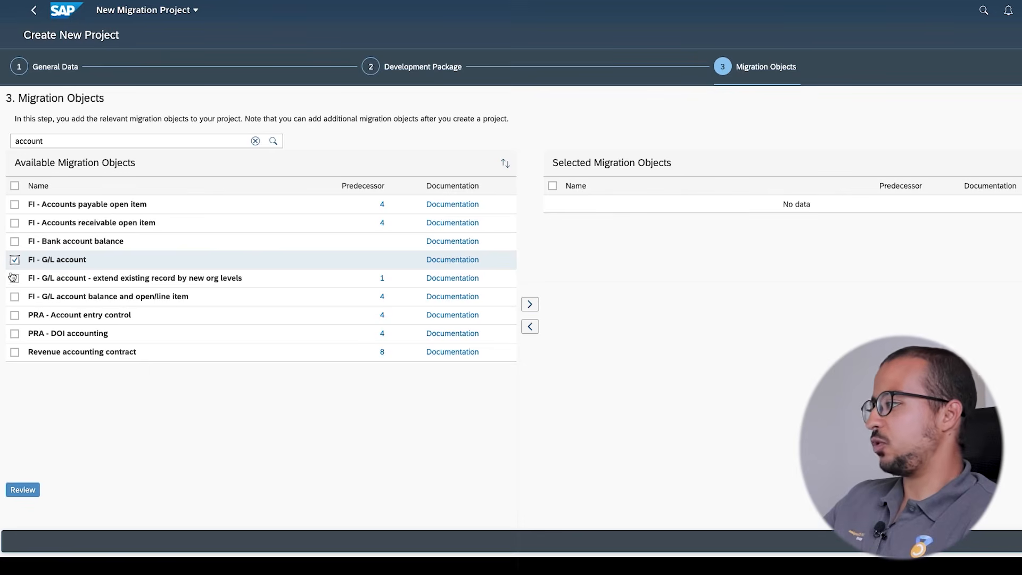
click(530, 304)
Search the available migration objects for "supplier" and add Supplier to the selected objects
double_click(75, 140)
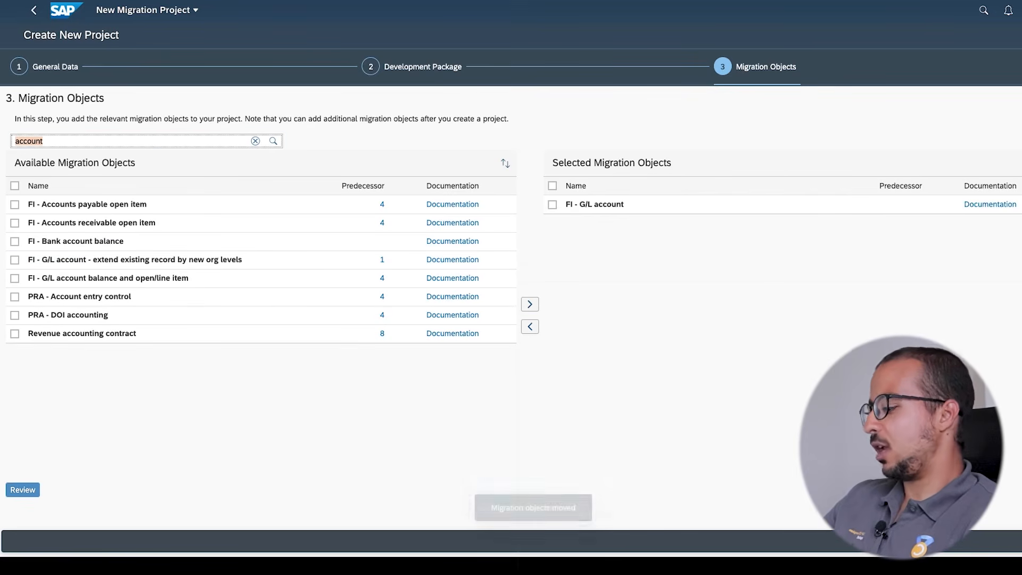
text(supplier)
key(Return)
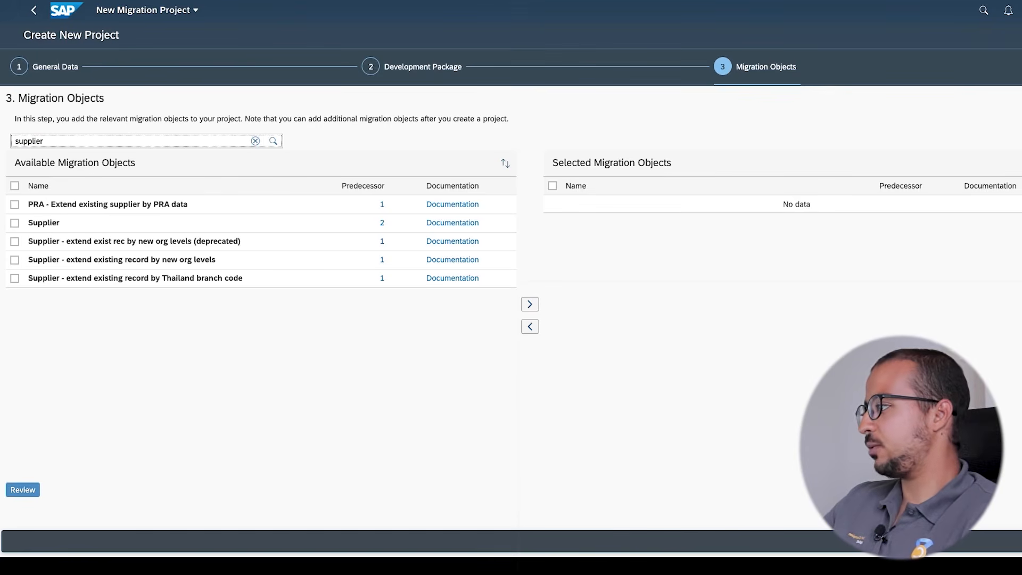
click(12, 226)
click(530, 304)
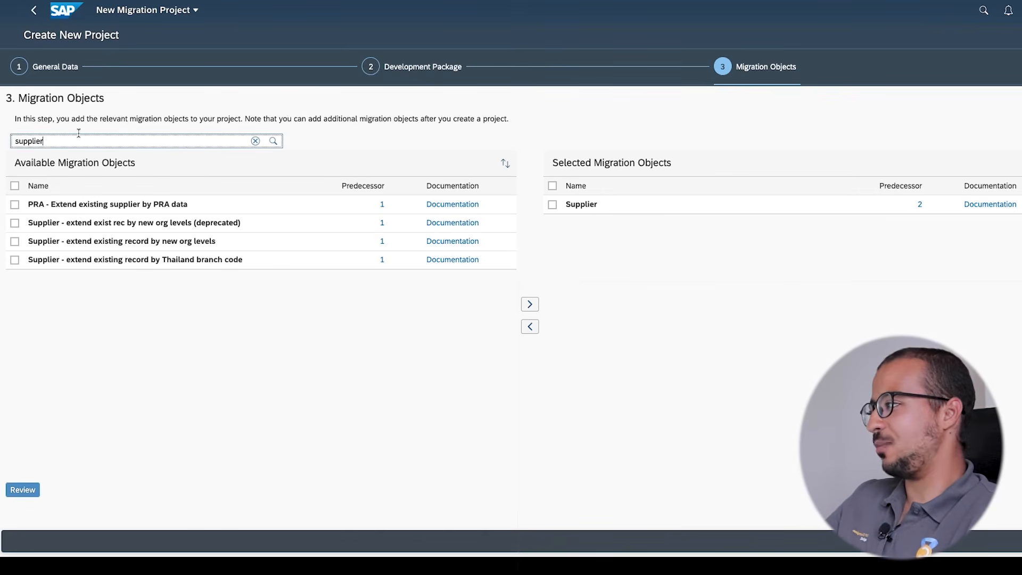
Search the available migration objects for "customer" and add Customer to the selected objects
click(255, 141)
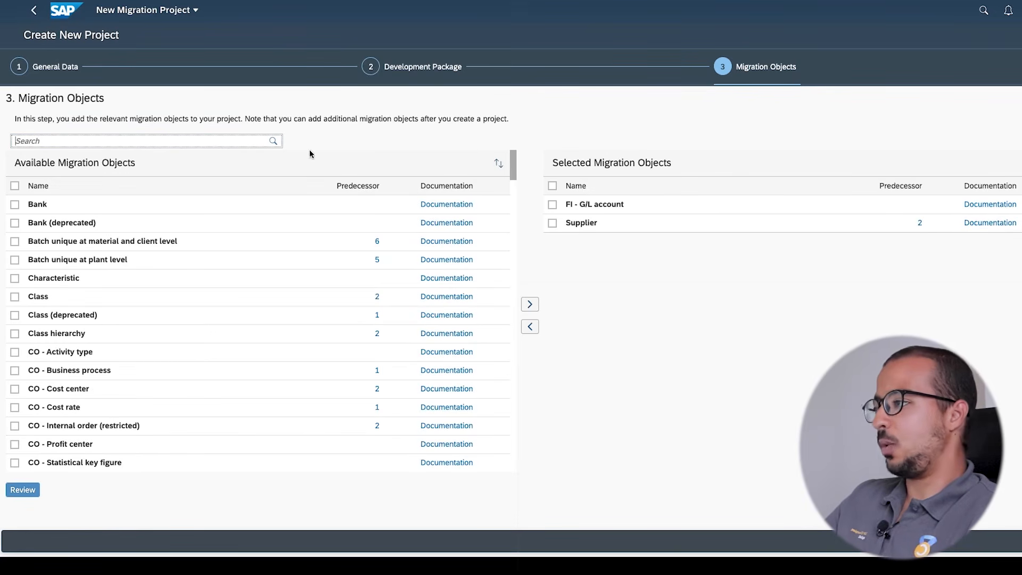
click(245, 140)
text(customer)
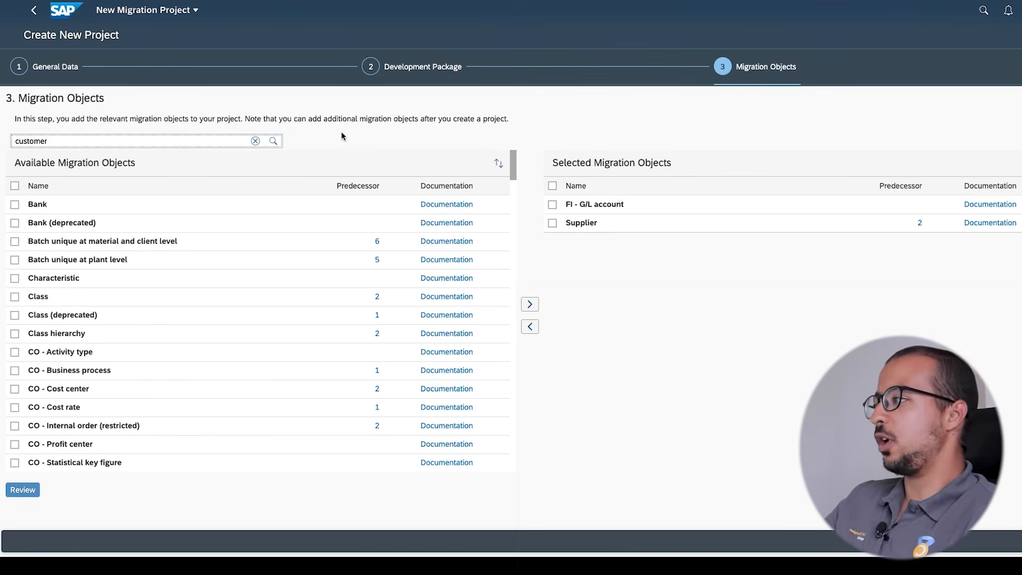
click(274, 141)
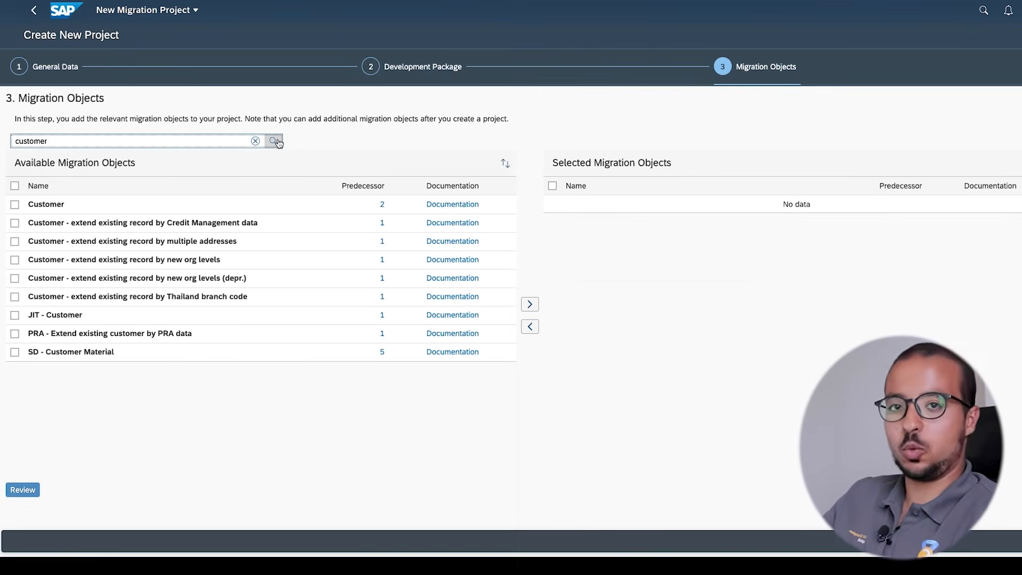
click(15, 205)
click(529, 304)
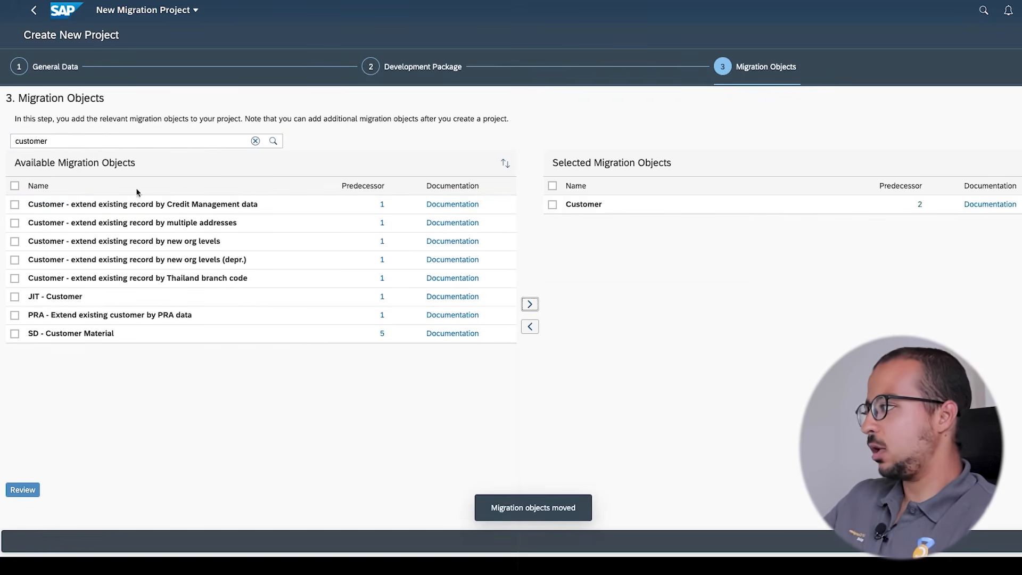
Search for "account" and add FI - Accounts payable open item, FI - Accounts receivable open item, and FI - G/L account balance and open/line item
click(254, 142)
text(account)
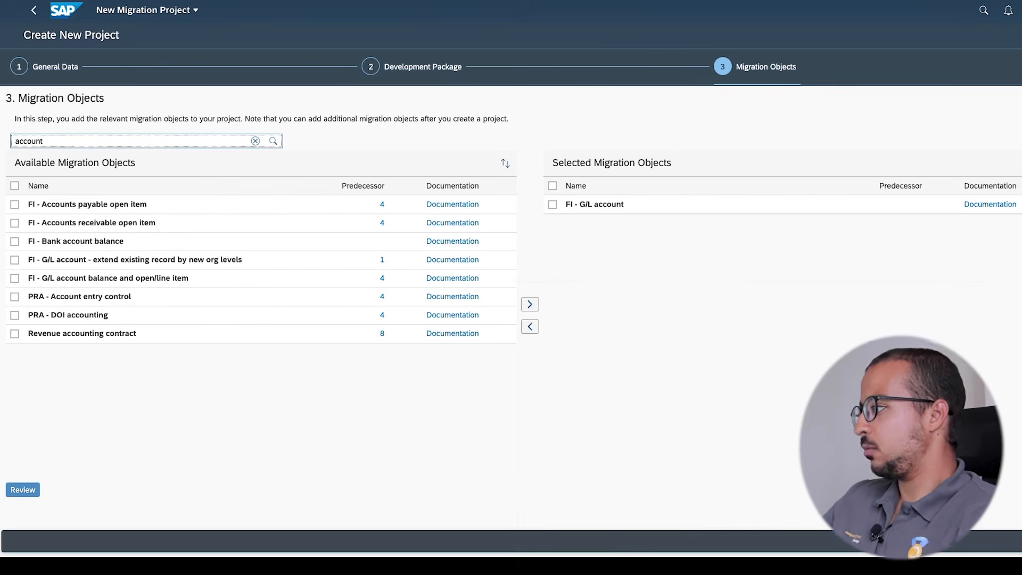
click(15, 204)
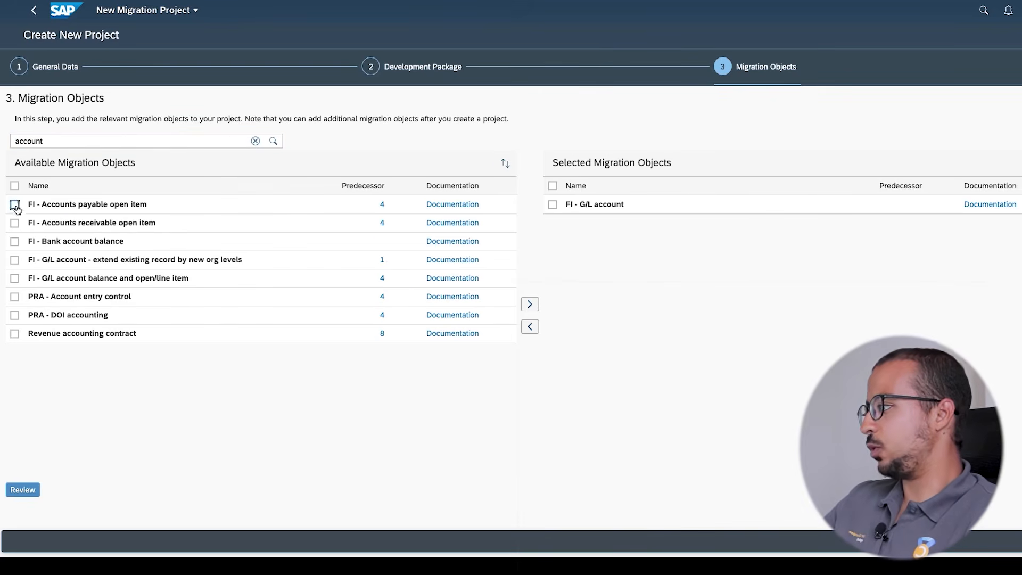
click(15, 223)
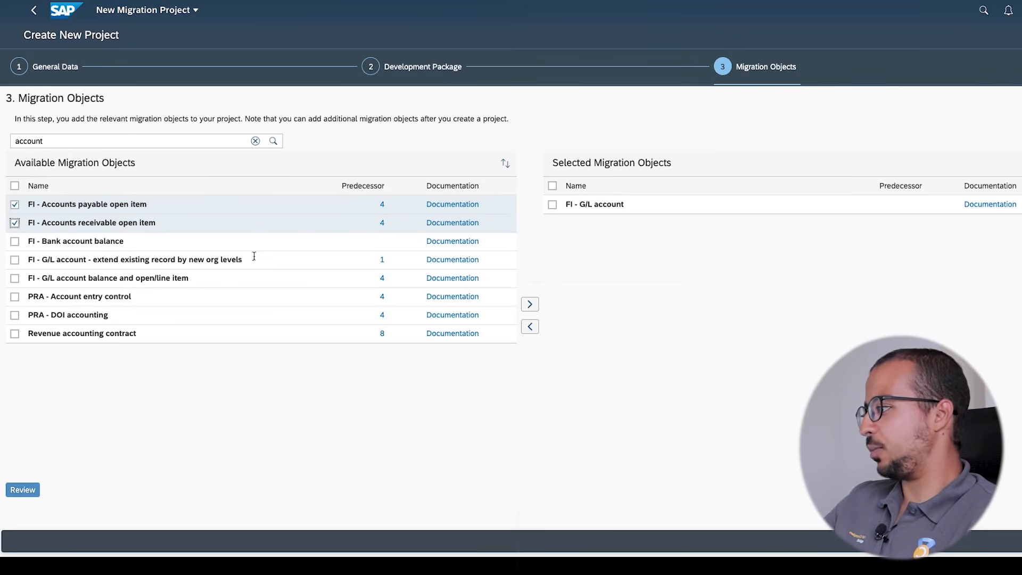
click(15, 278)
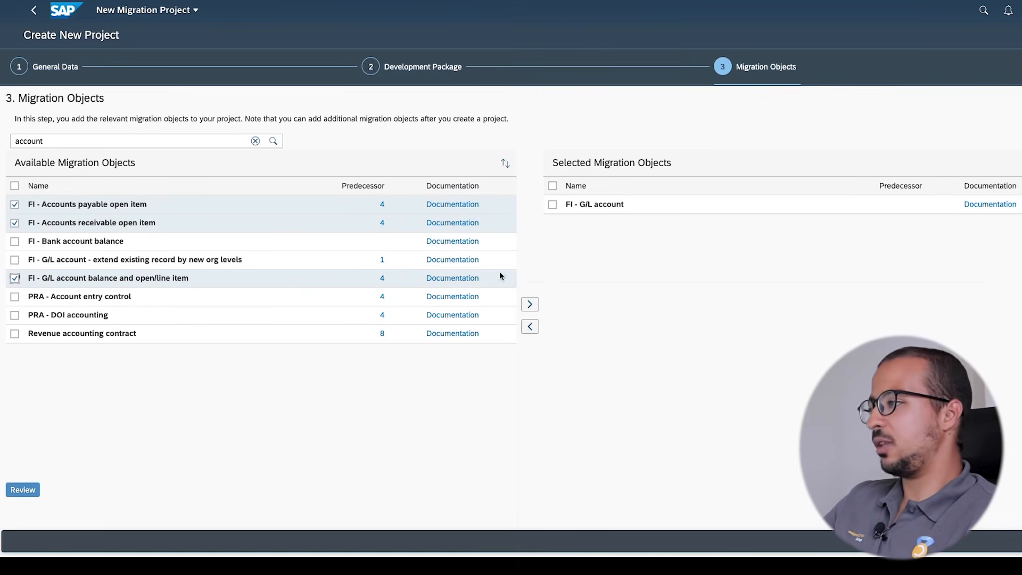
click(530, 304)
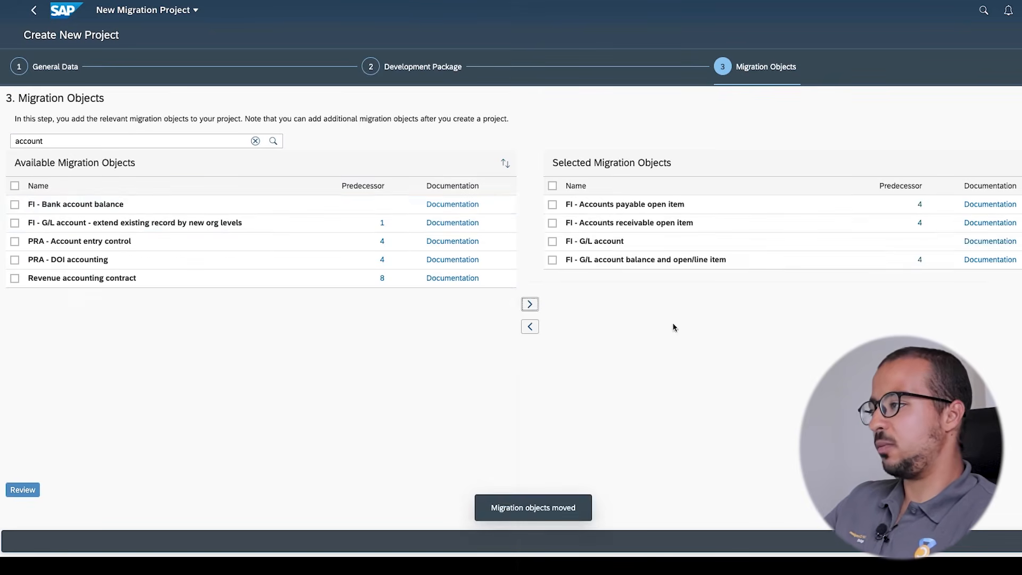
Clear the object search and proceed to the project review, adding all predecessor objects of the selected migration objects
click(256, 141)
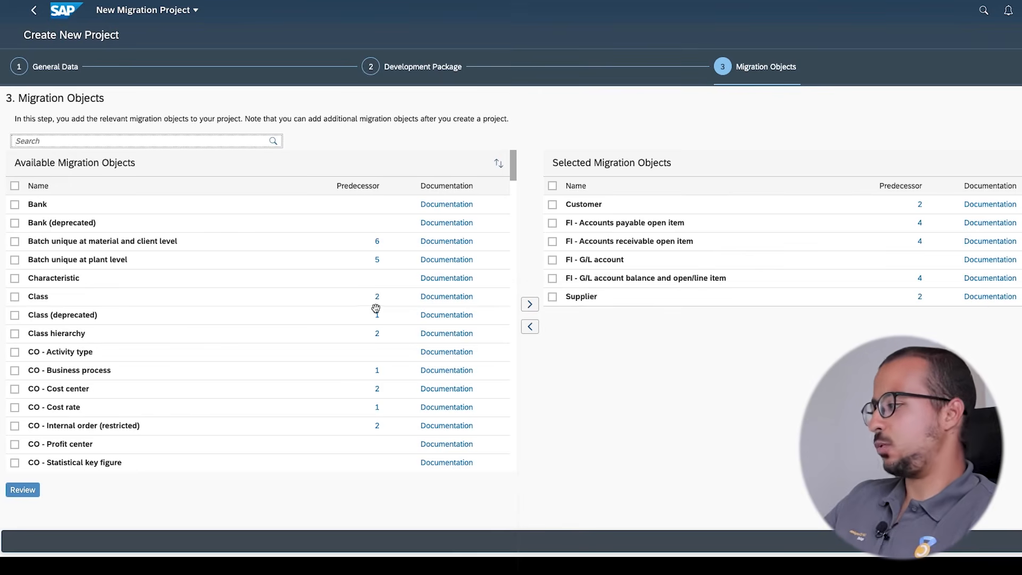
click(22, 490)
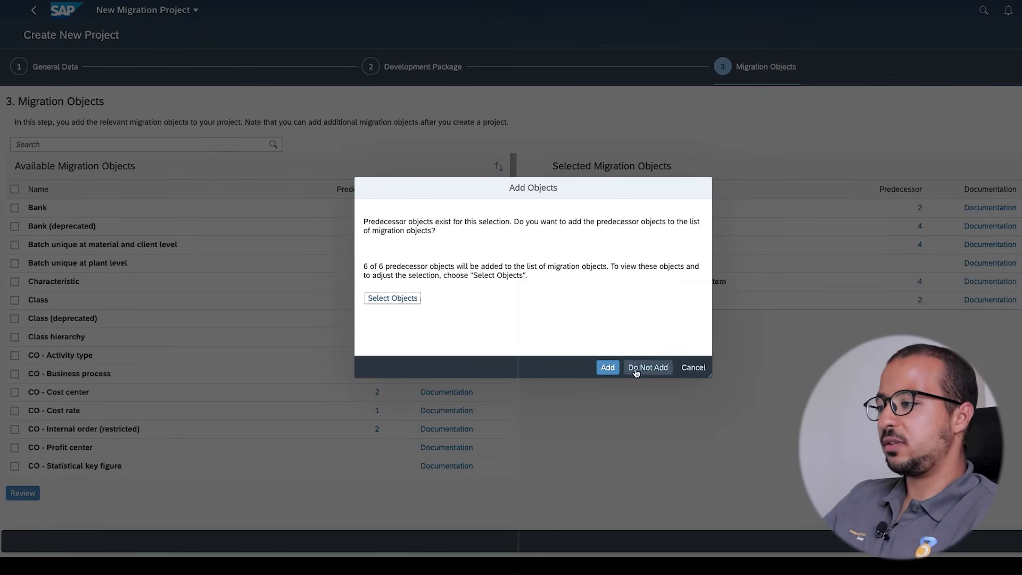
click(607, 369)
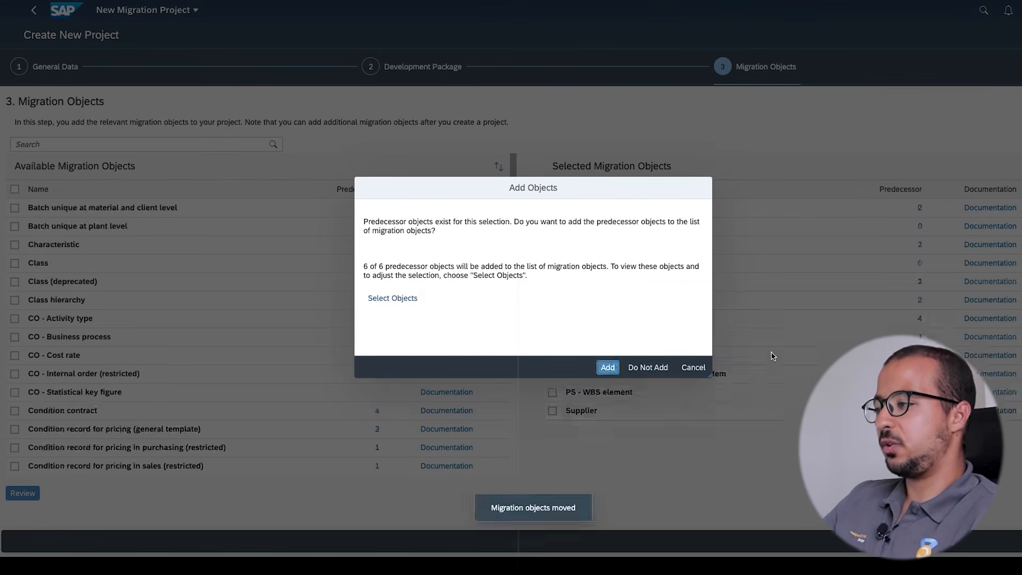
scroll(356, 339, down, 1)
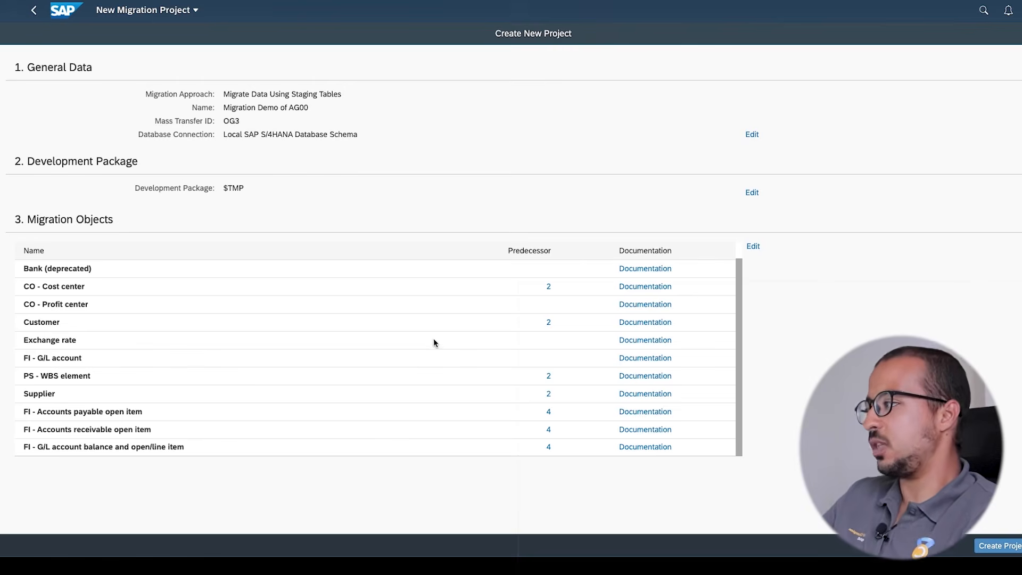
Review the project's migration objects, including both Bank entries, and view the predecessors of Supplier and FI - Accounts payable open item
scroll(424, 312, up, 1)
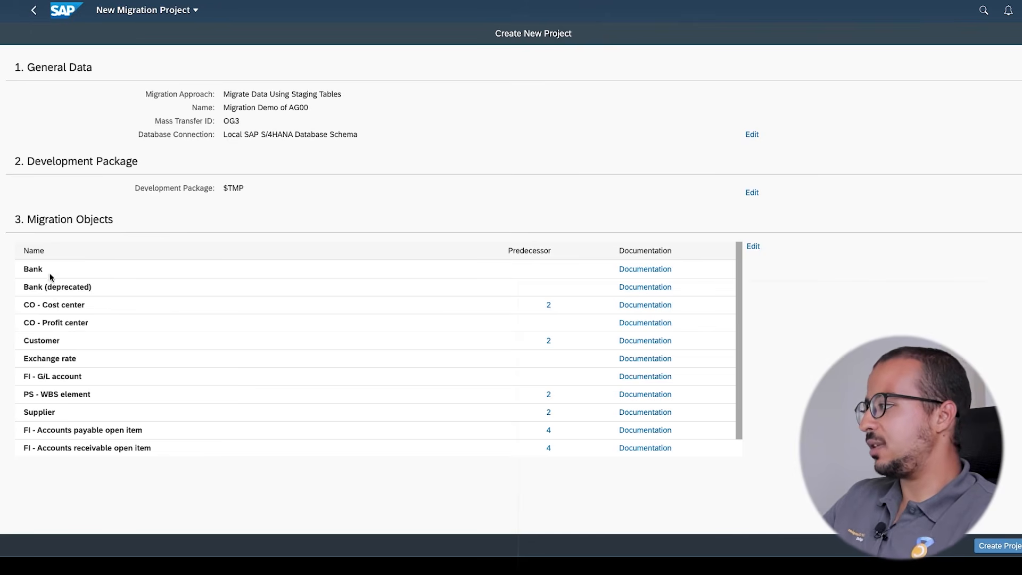
drag(43, 268, 29, 267)
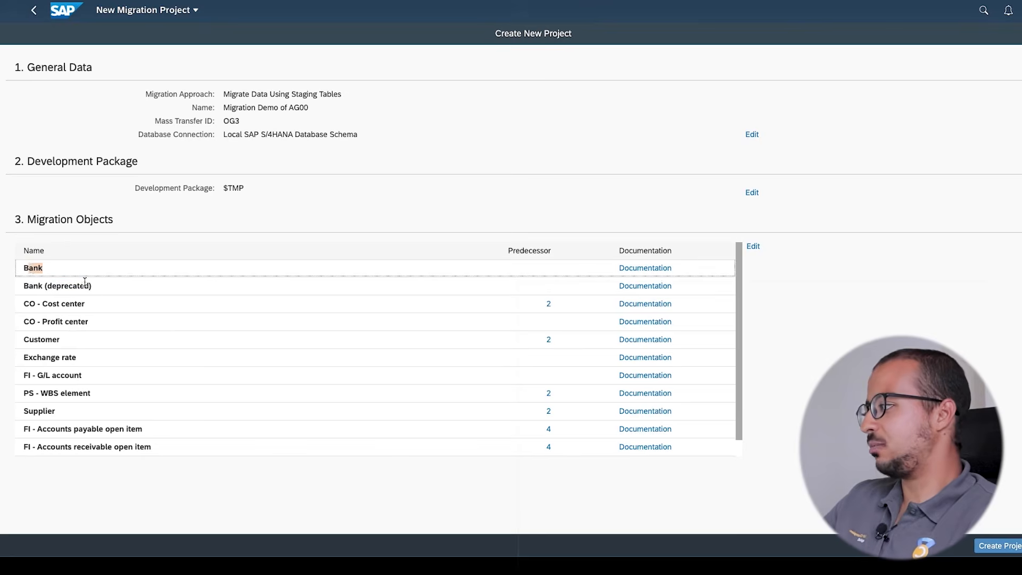
drag(105, 288, 32, 286)
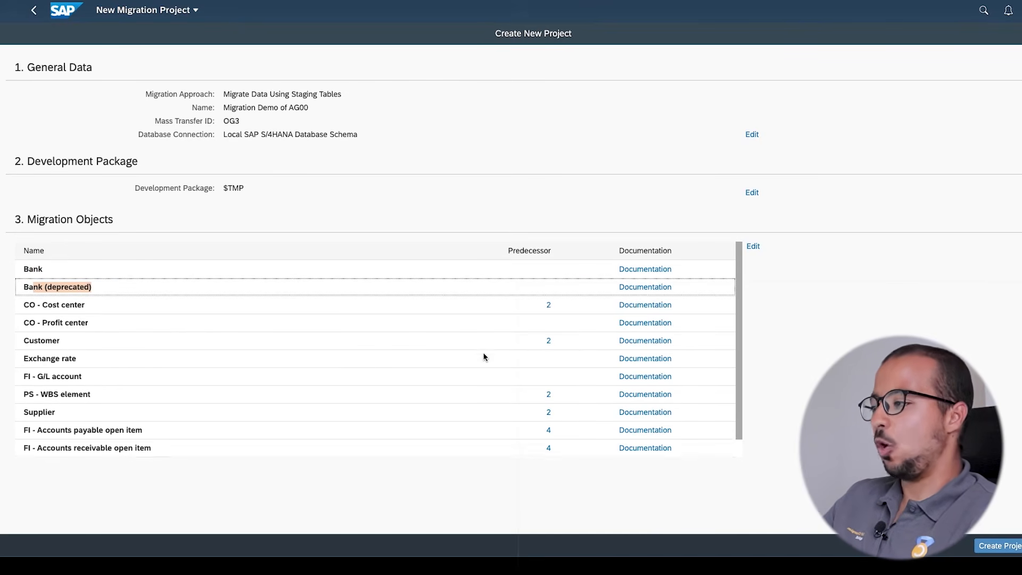
scroll(484, 353, down, 1)
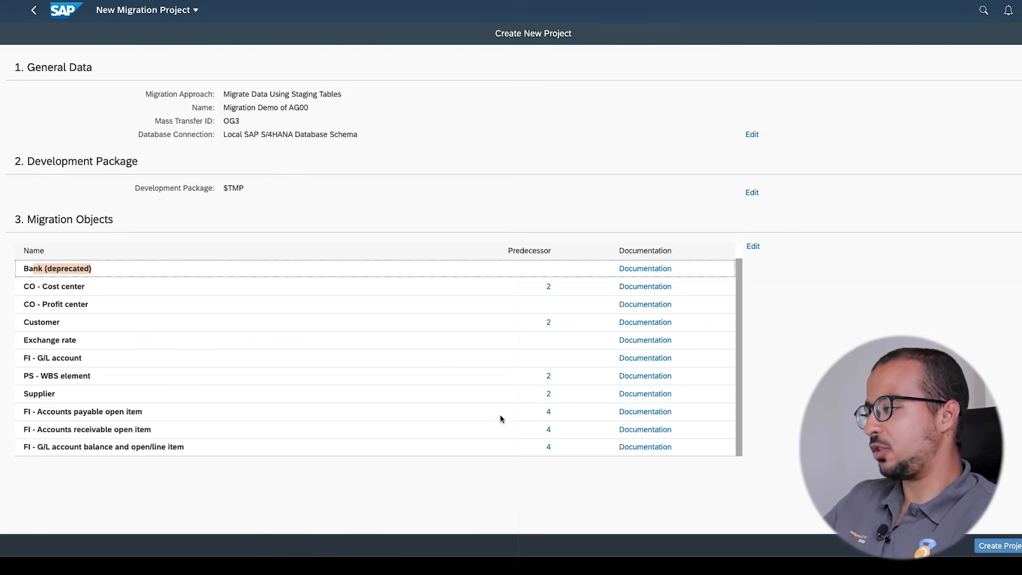
click(549, 395)
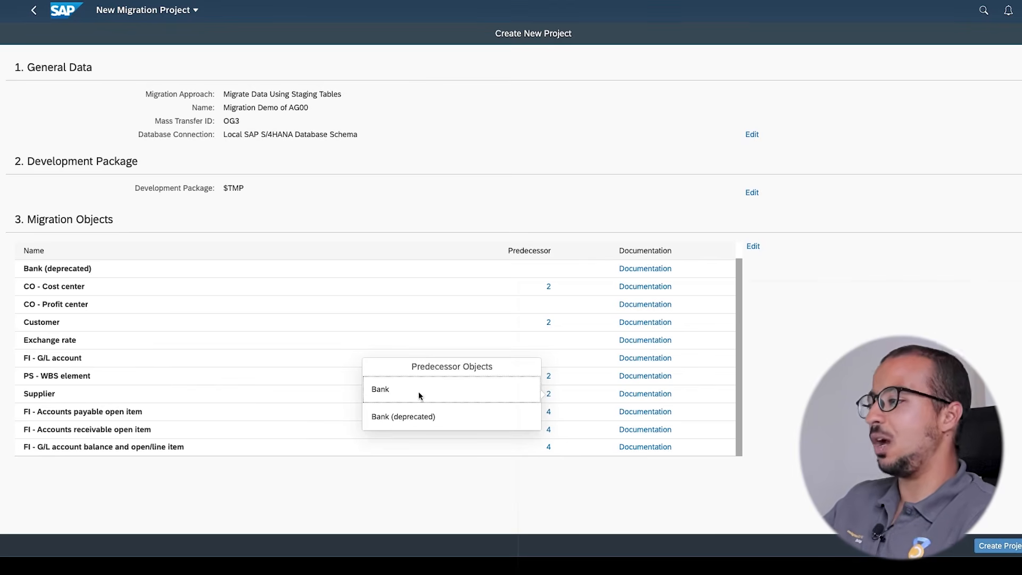
click(485, 212)
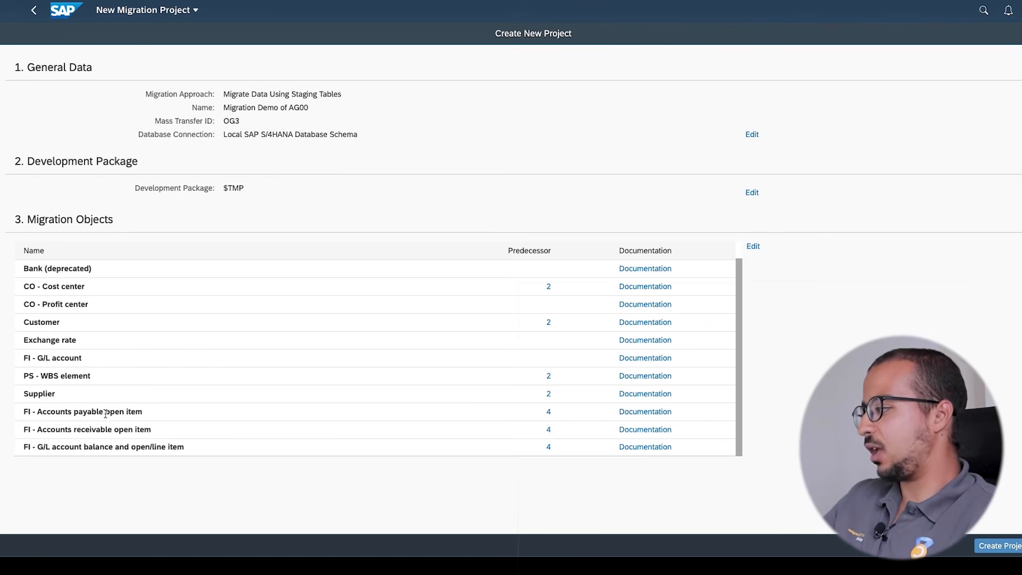
click(548, 412)
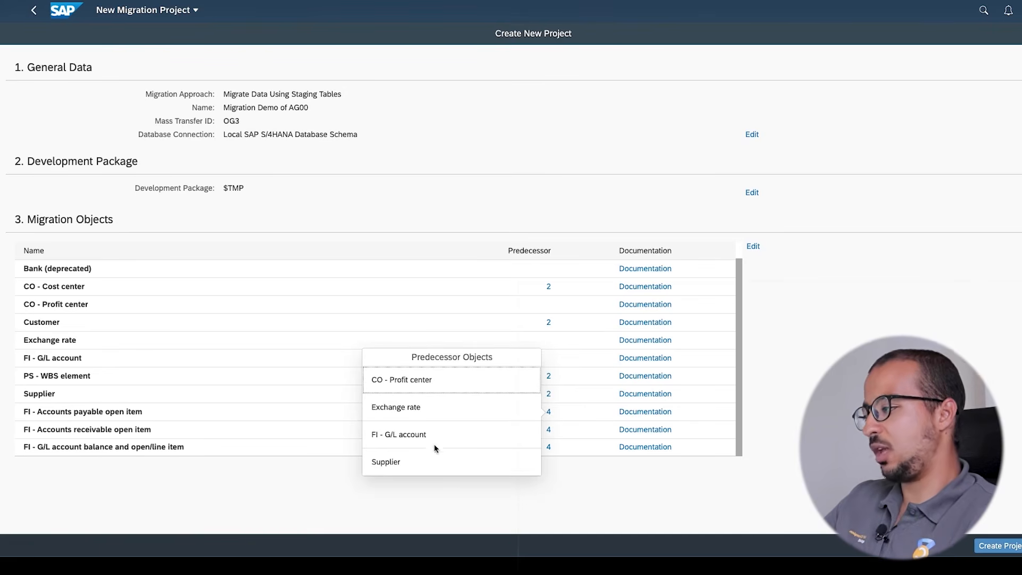
click(607, 457)
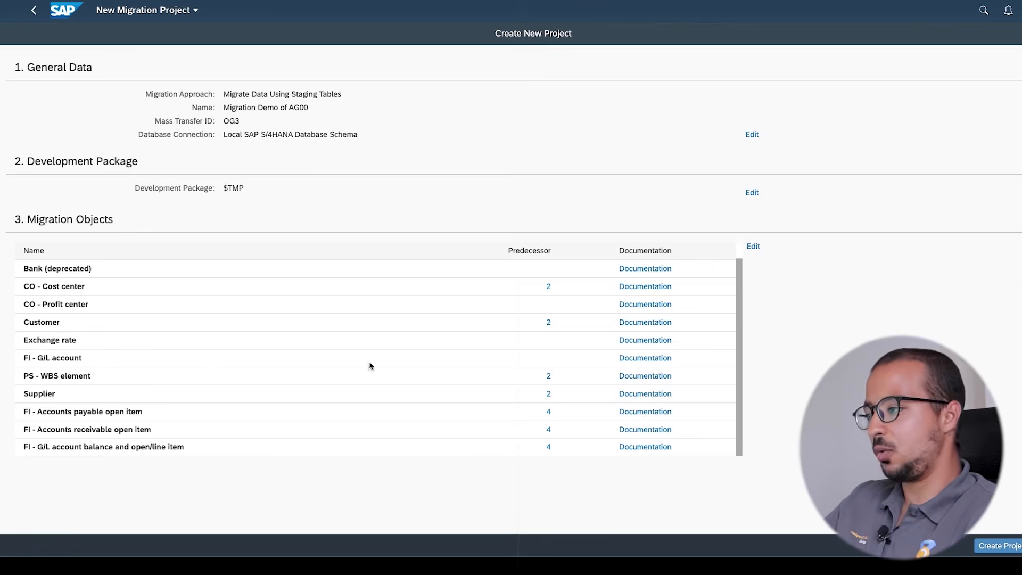
Read the FI - G/L account documentation on purpose, scope, supported features and mapping instructions, and return to the project review
click(638, 356)
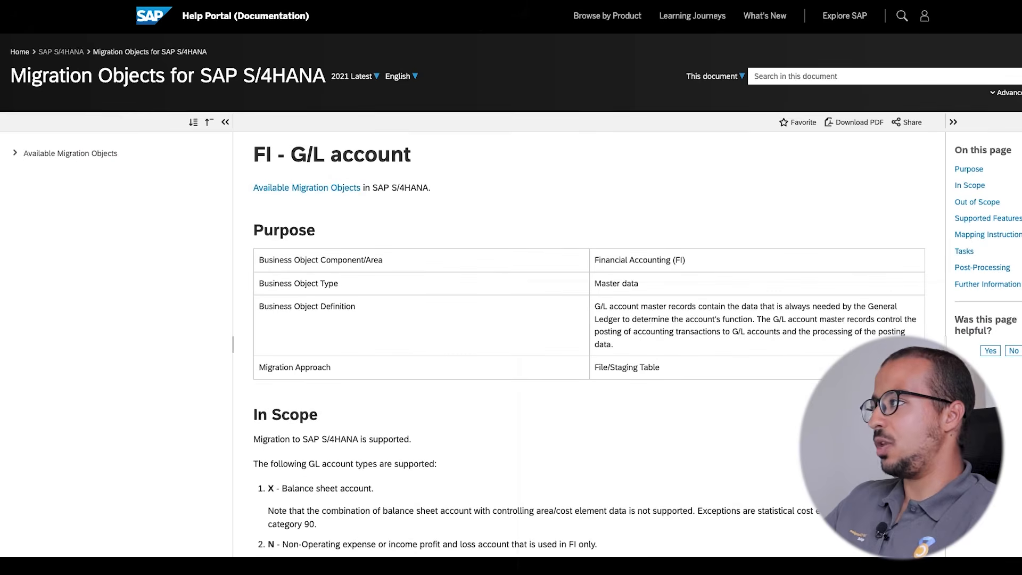
scroll(588, 309, down, 1)
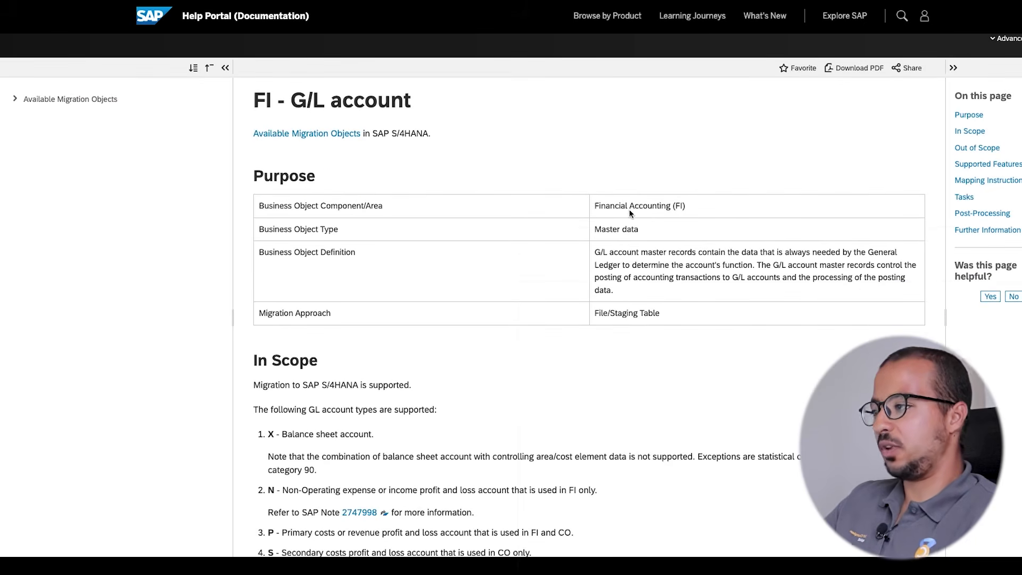
drag(607, 255, 726, 293)
click(519, 293)
scroll(519, 292, down, 5)
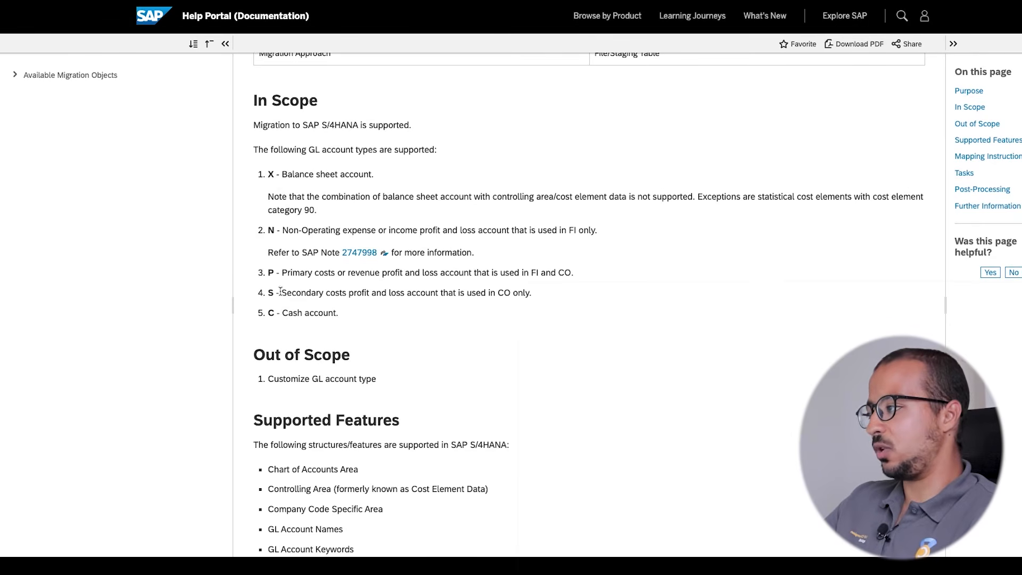
scroll(517, 332, down, 8)
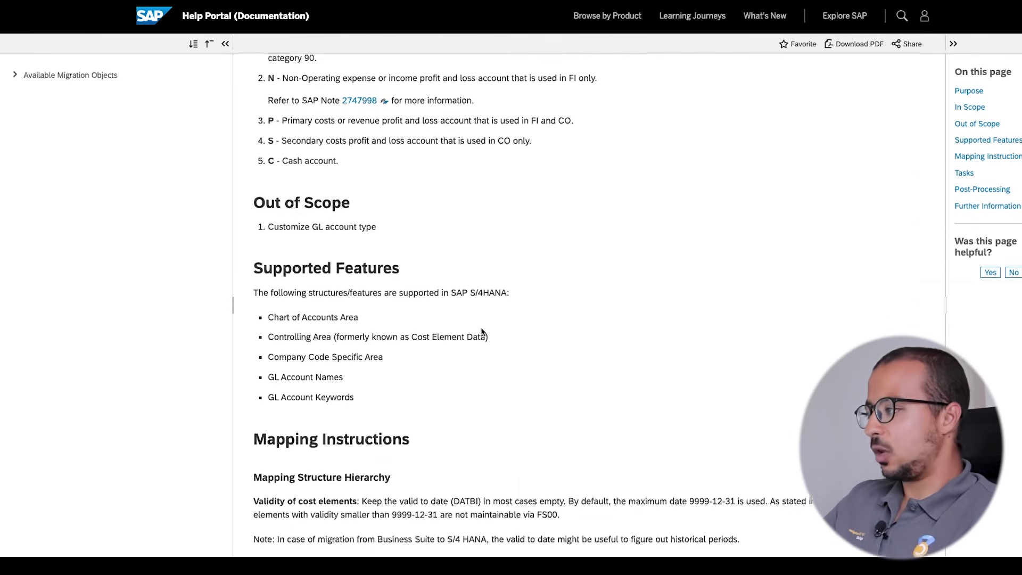
scroll(464, 273, down, 7)
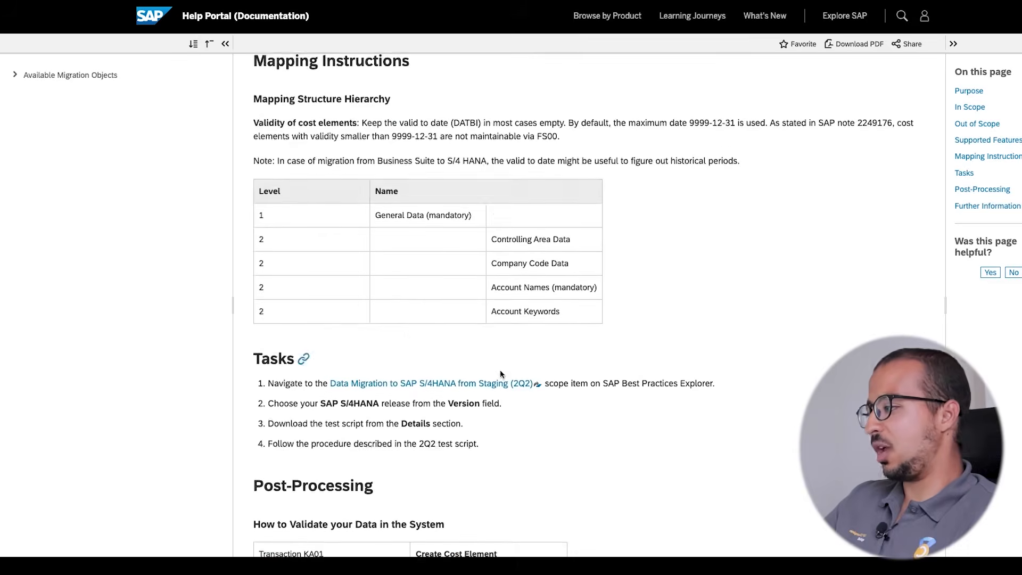
key(Home)
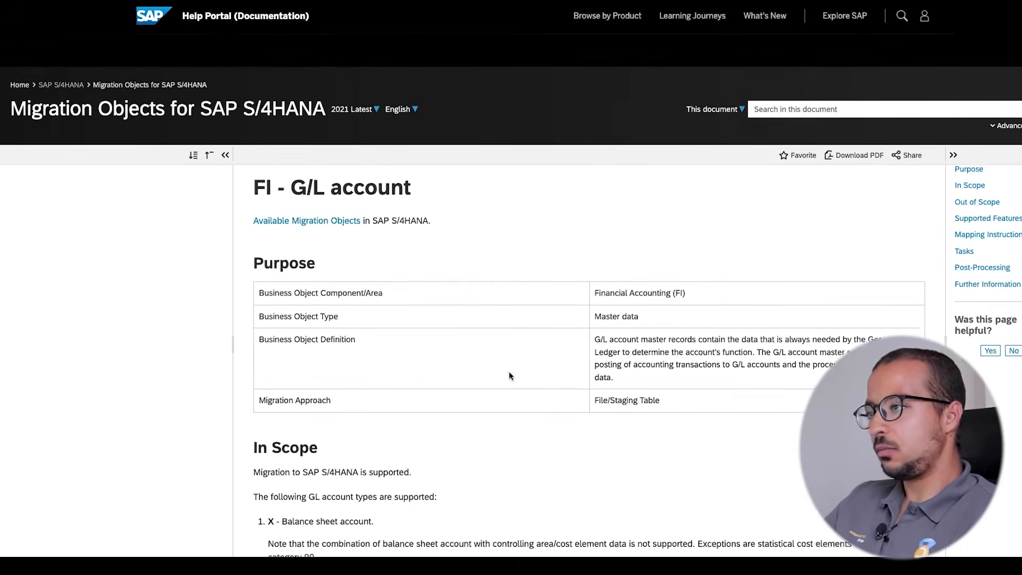
click(155, 1)
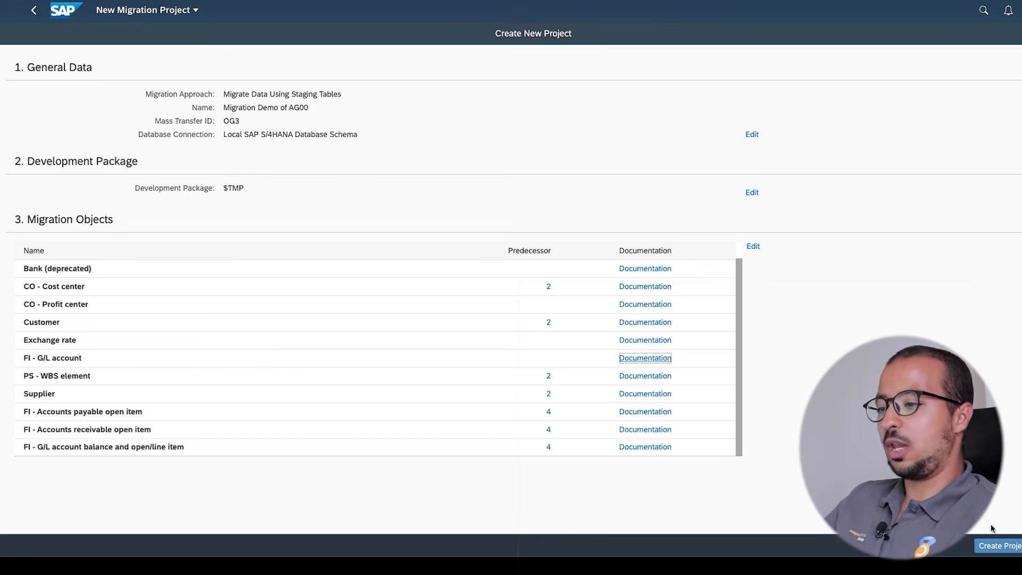
Create the migration project, view the migration objects it uses, and open Migration Demo of AG00
click(1006, 548)
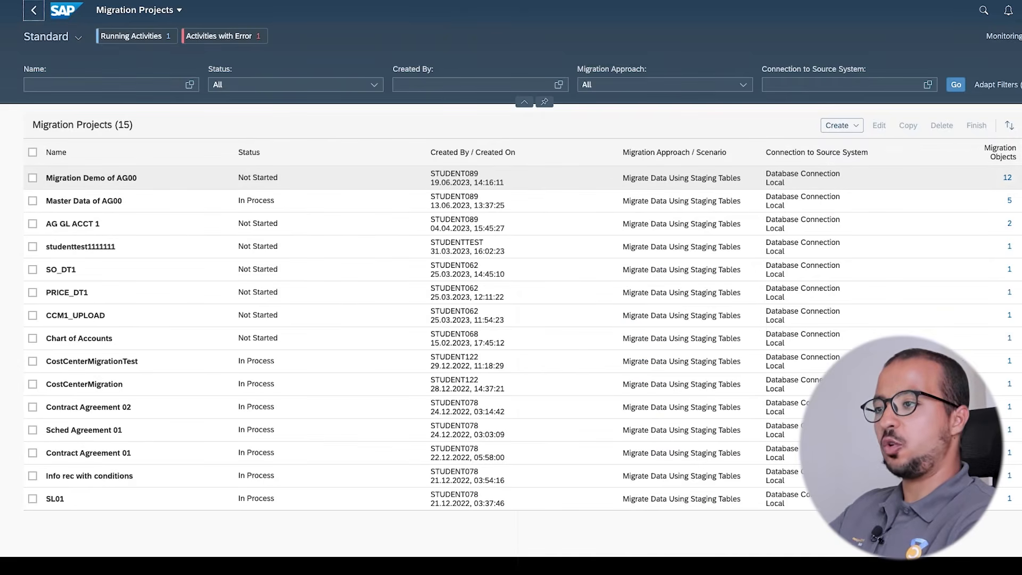
click(1008, 179)
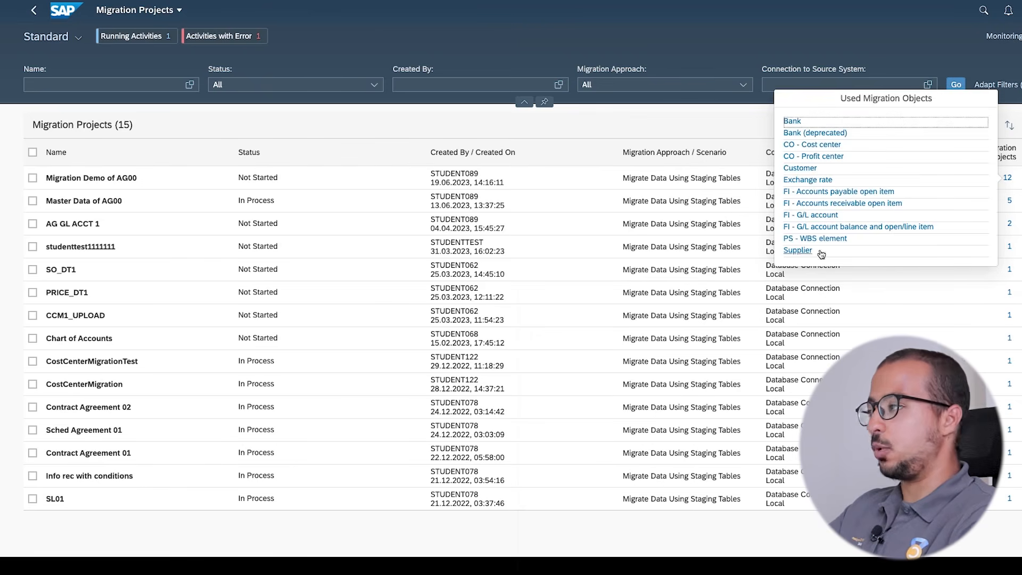
click(92, 179)
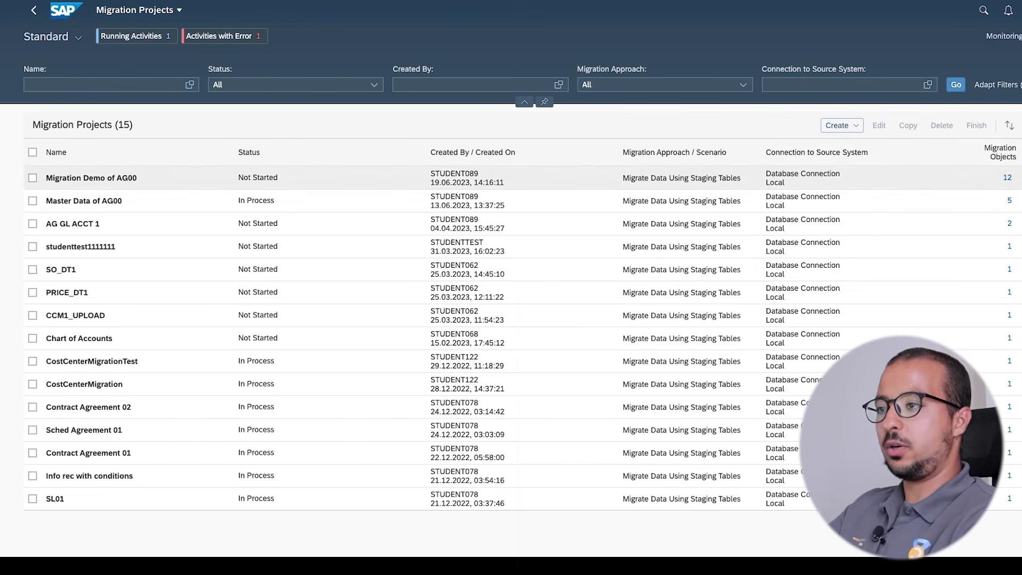
click(80, 179)
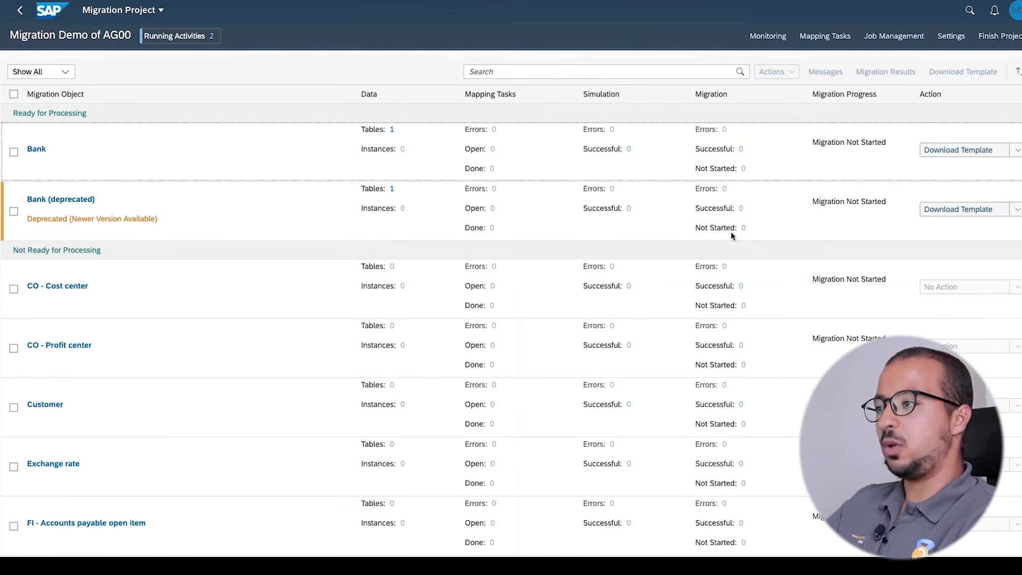
Check the actions available for the Bank object and the project's activities in Monitoring, and return to the project
click(1015, 151)
click(765, 151)
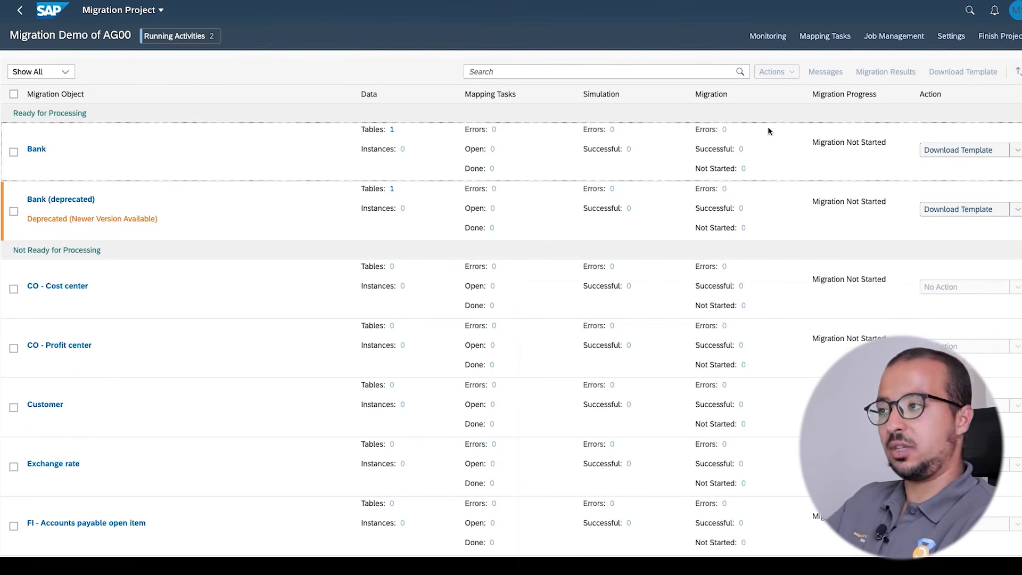
click(774, 38)
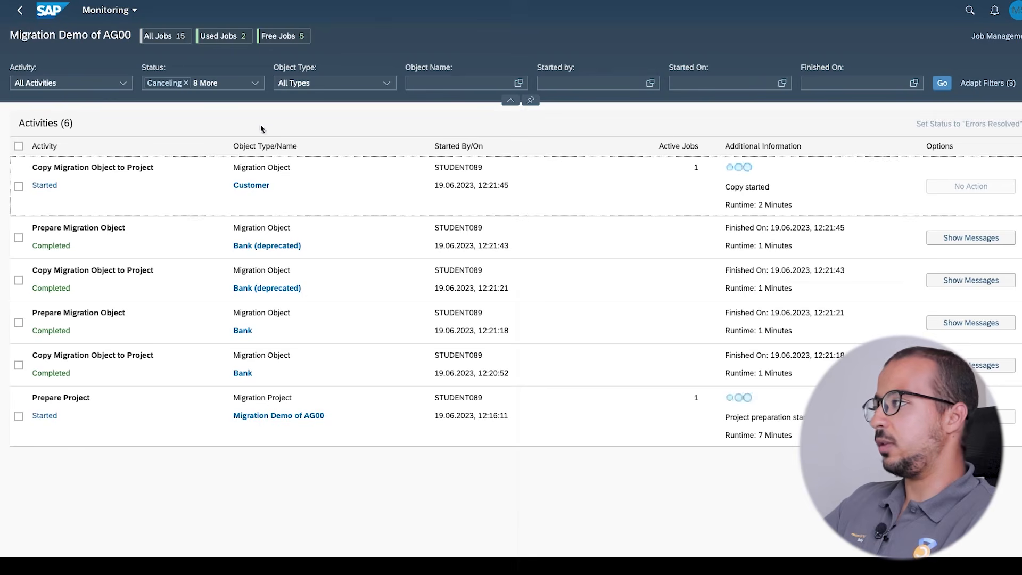
click(20, 10)
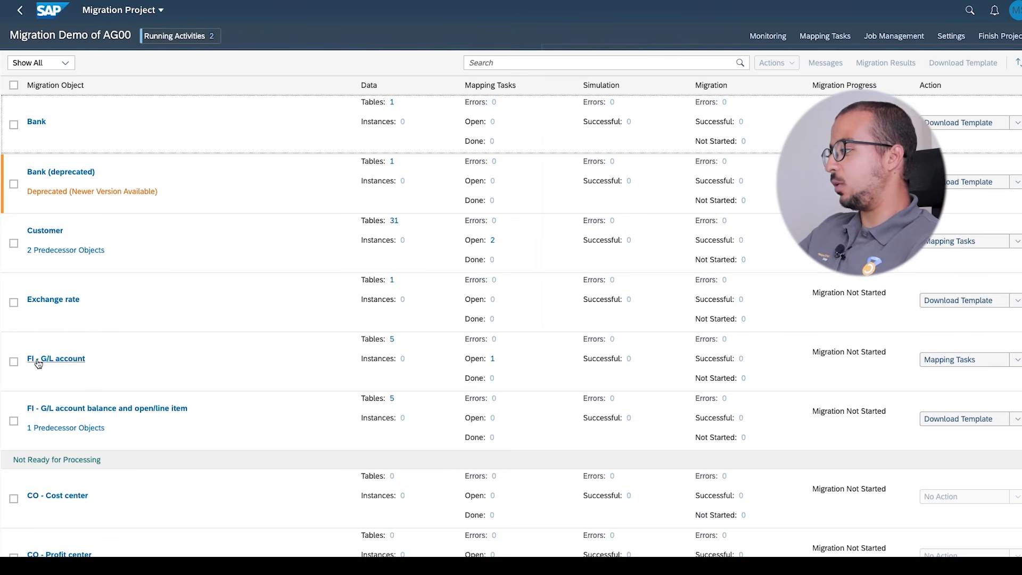
Select the FI - G/L account migration object and view its available processing actions
click(15, 363)
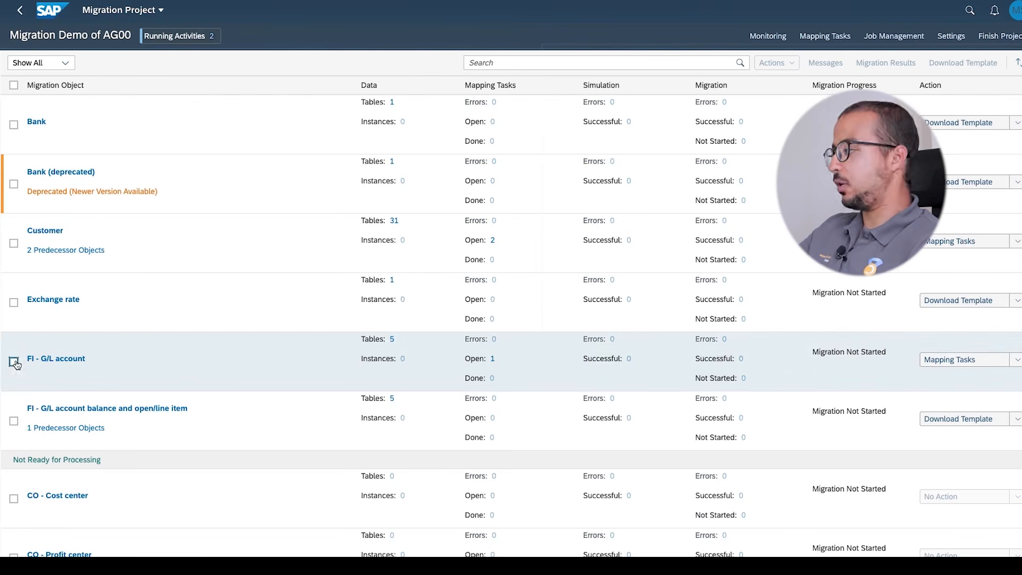
click(1015, 361)
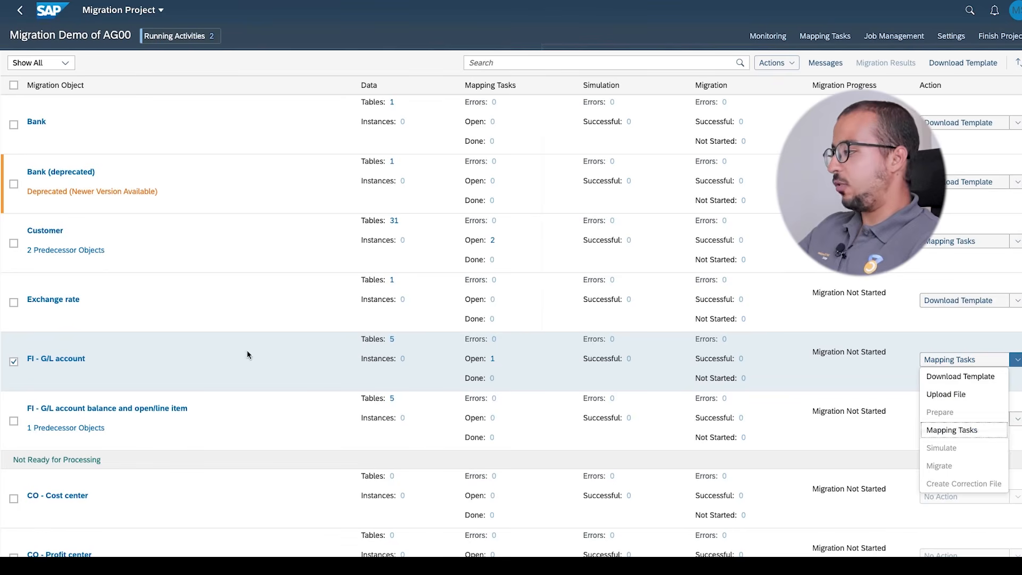
click(411, 355)
Examine the FI - G/L account object's views, table structure, history, dependencies and technical information, and return to the project
click(61, 359)
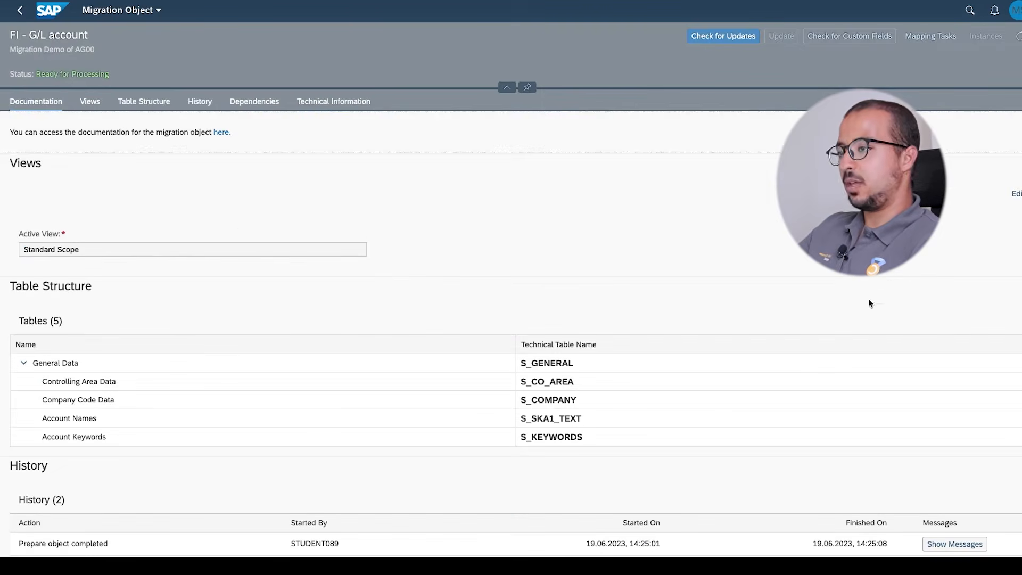
scroll(229, 345, down, 2)
scroll(230, 346, down, 1)
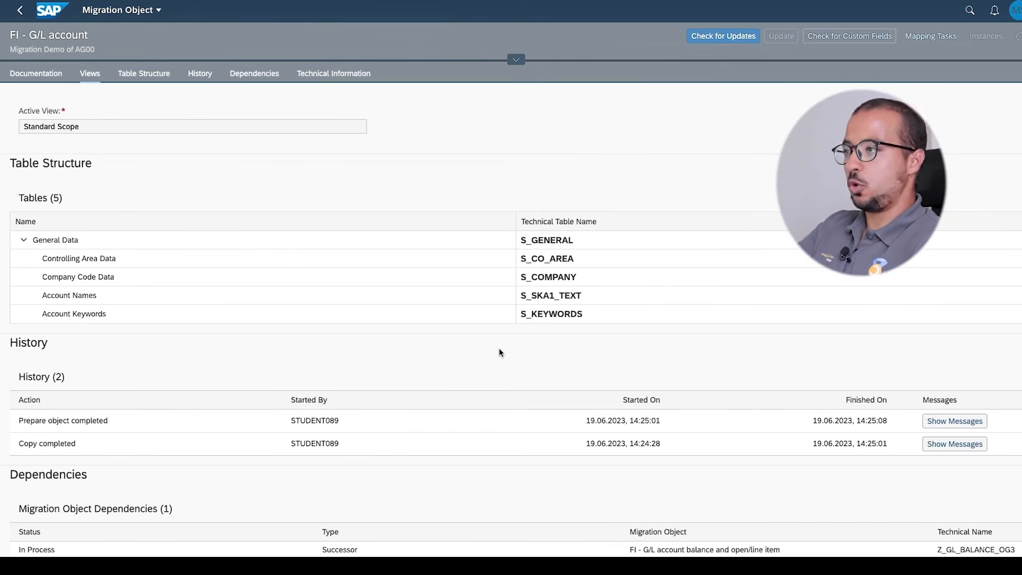
scroll(416, 349, down, 1)
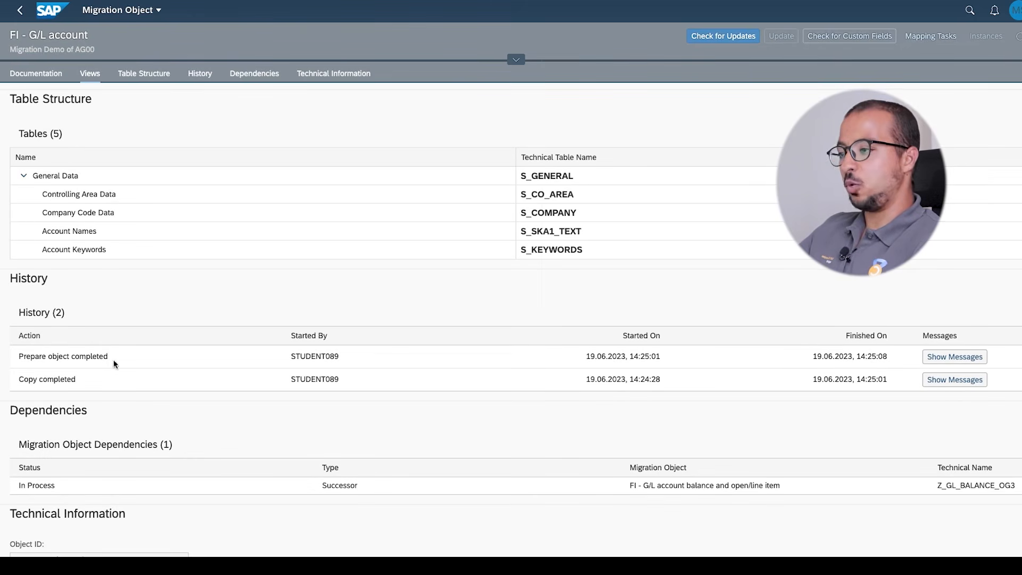
scroll(254, 330, down, 3)
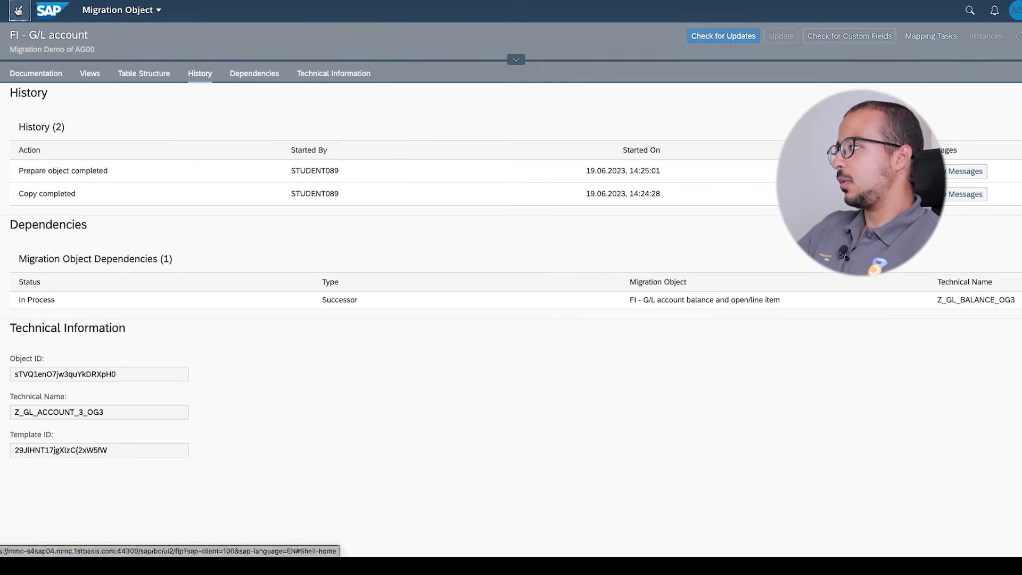
click(18, 10)
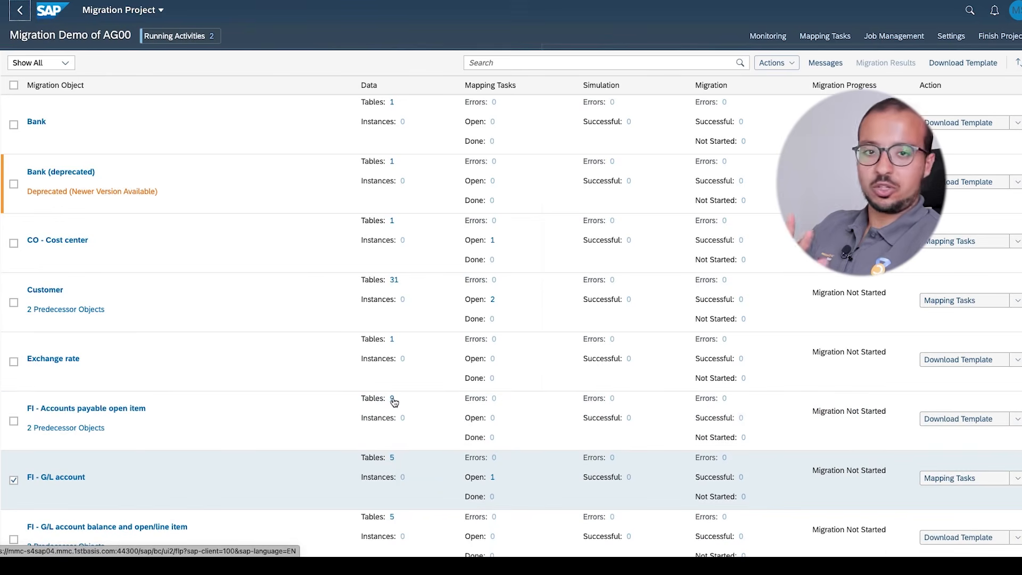
Open the staging tables of FI - G/L account and display the structure of the General Data table
scroll(407, 467, down, 1)
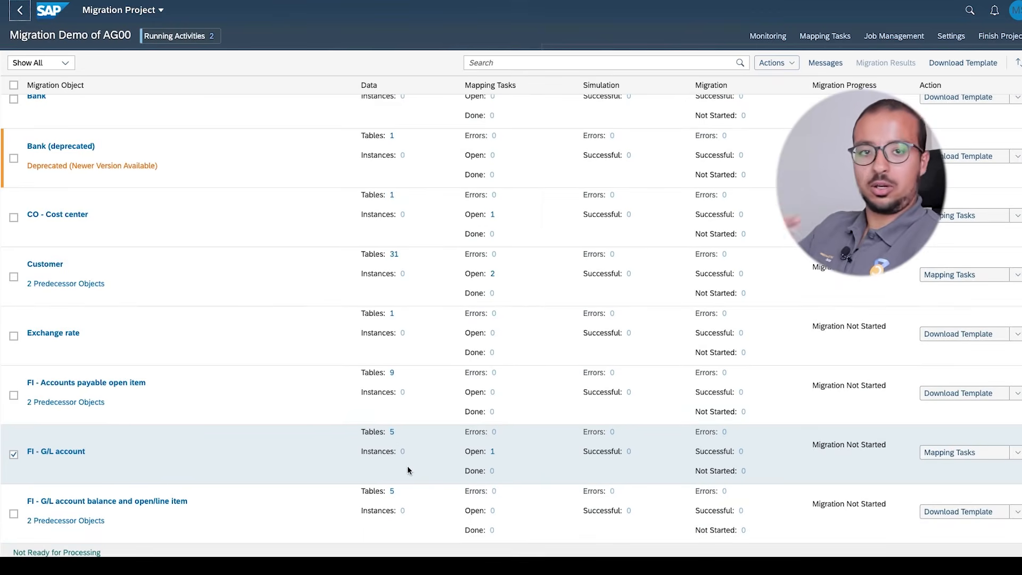
click(391, 432)
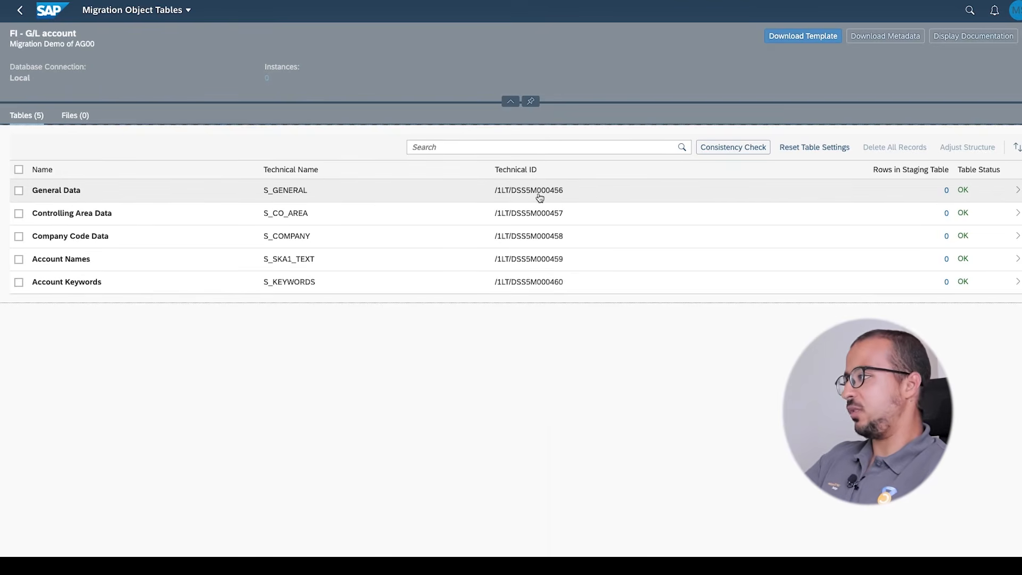
click(501, 195)
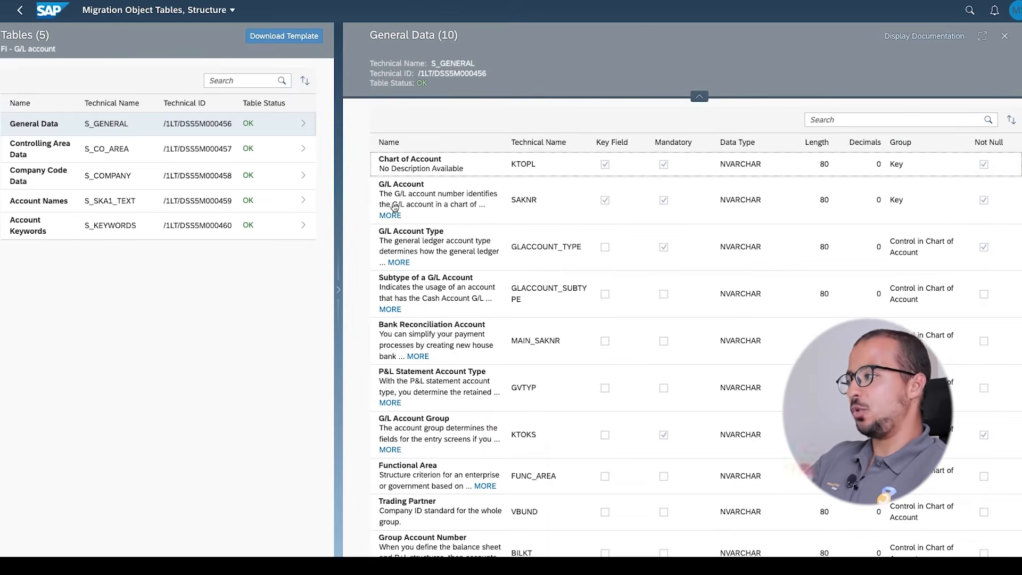
Review the General Data table's fields and expand the full description of G/L Account Type
scroll(541, 236, down, 1)
scroll(620, 155, up, 1)
scroll(655, 150, down, 1)
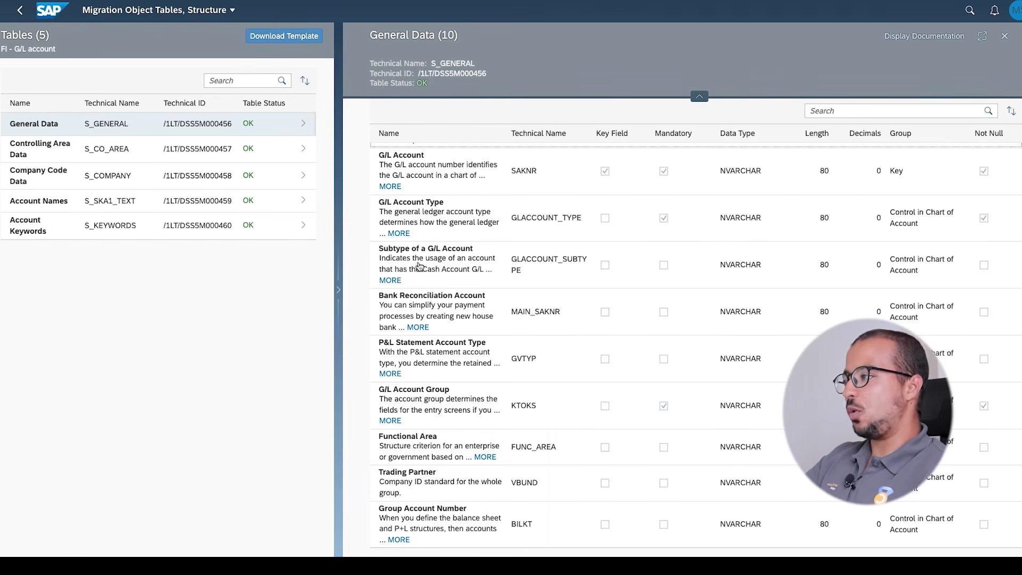
click(398, 233)
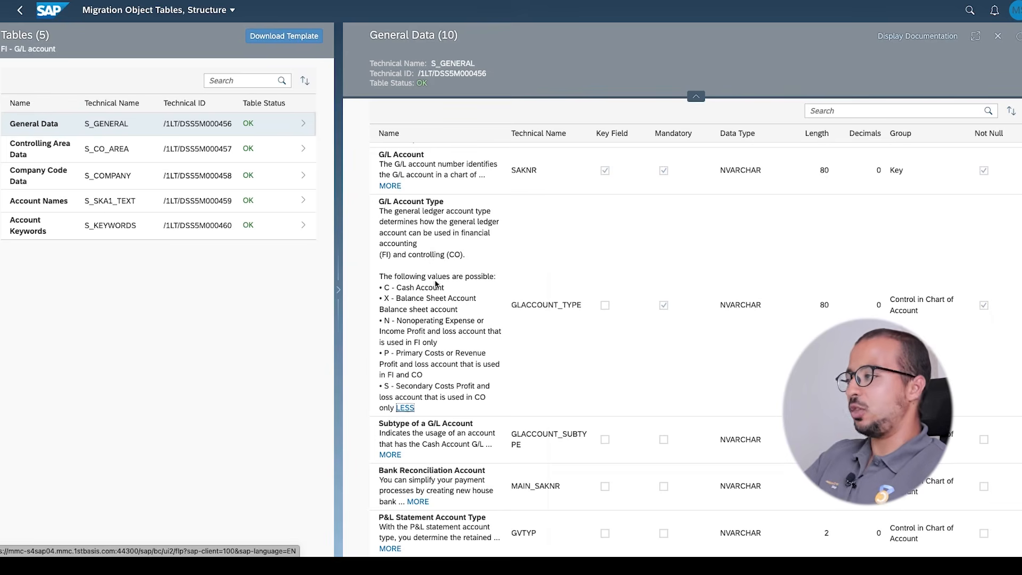
scroll(517, 364, down, 3)
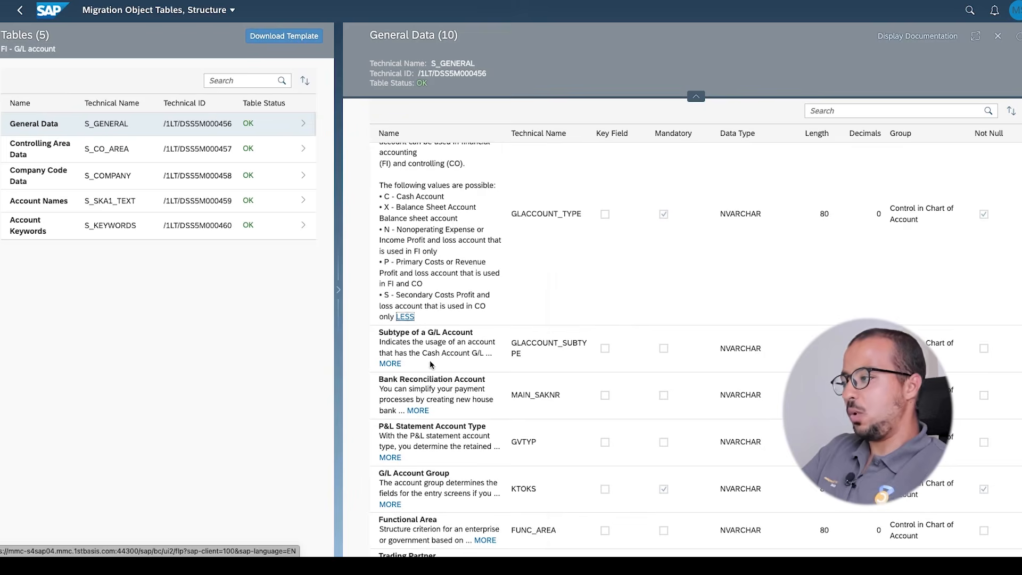
Expand the full description of Subtype of a G/L Account, close the table structure, and return to the migration project
click(393, 364)
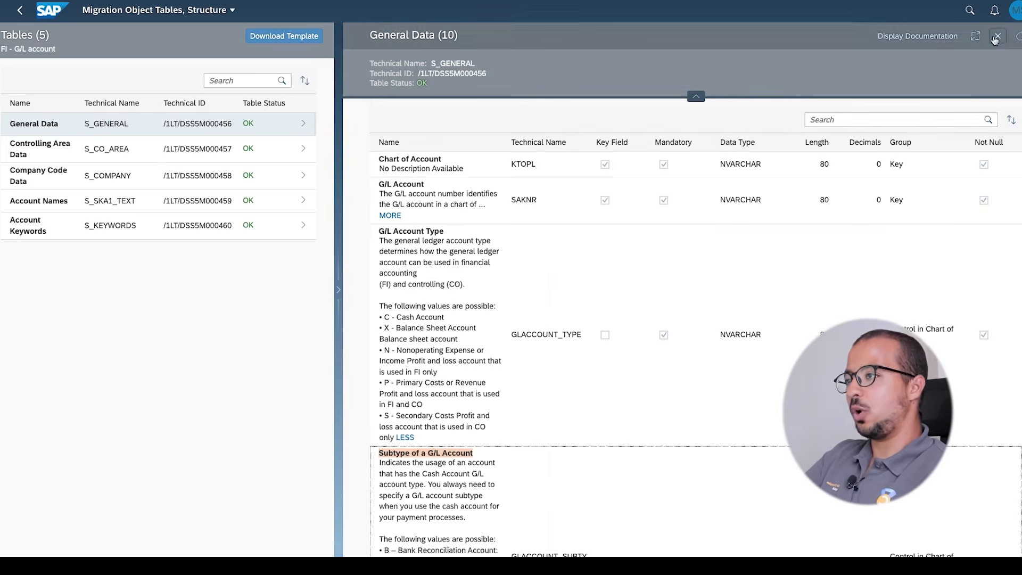
click(998, 36)
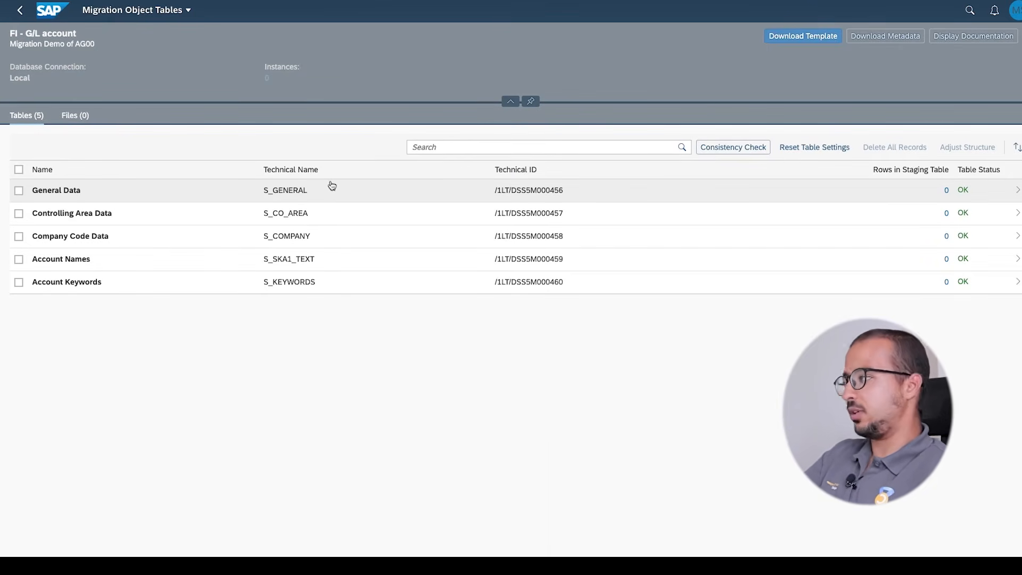
click(20, 10)
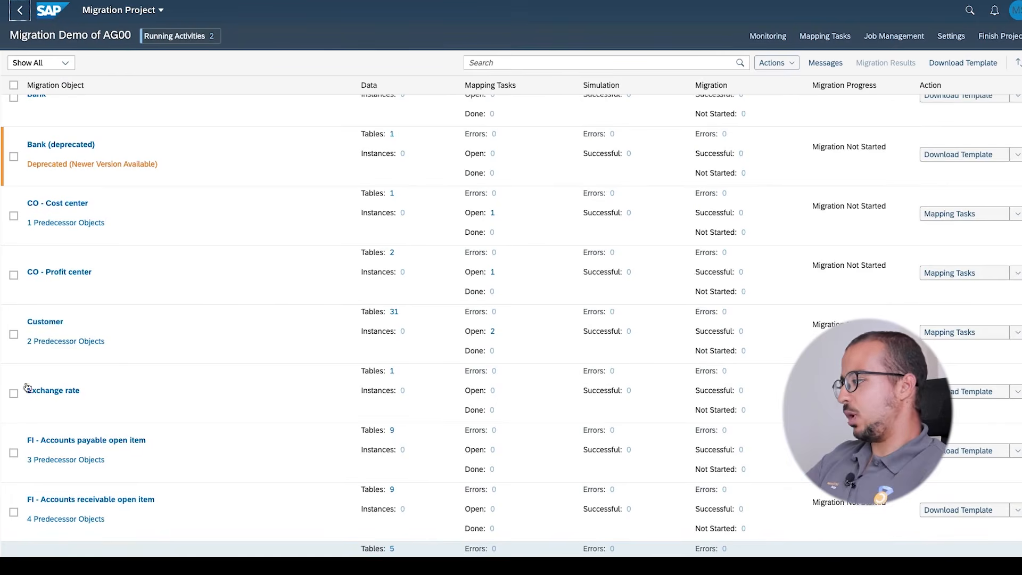
Download the migration template for FI - G/L account and show the downloaded XML file in Finder
scroll(148, 363, down, 4)
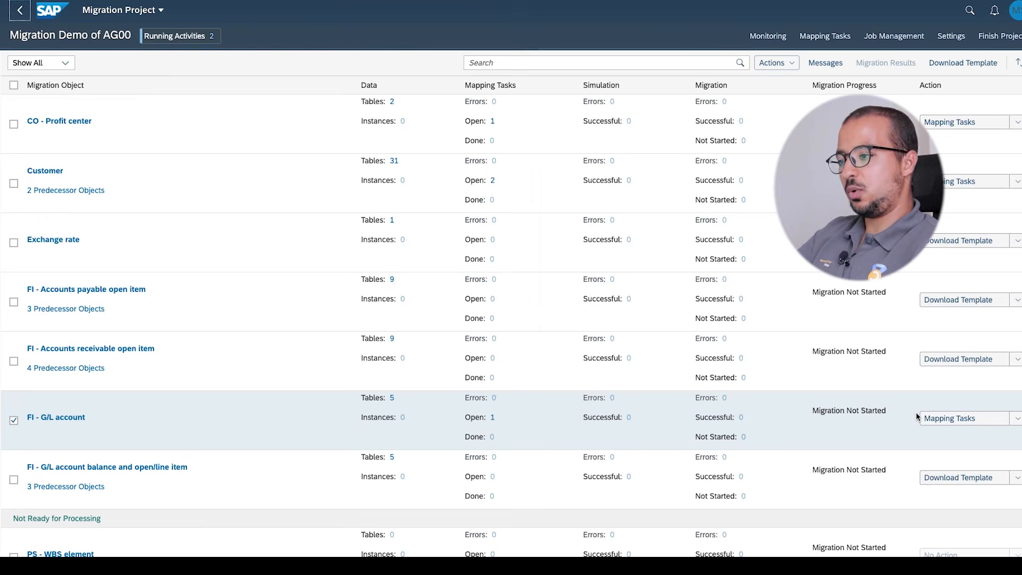
click(1017, 420)
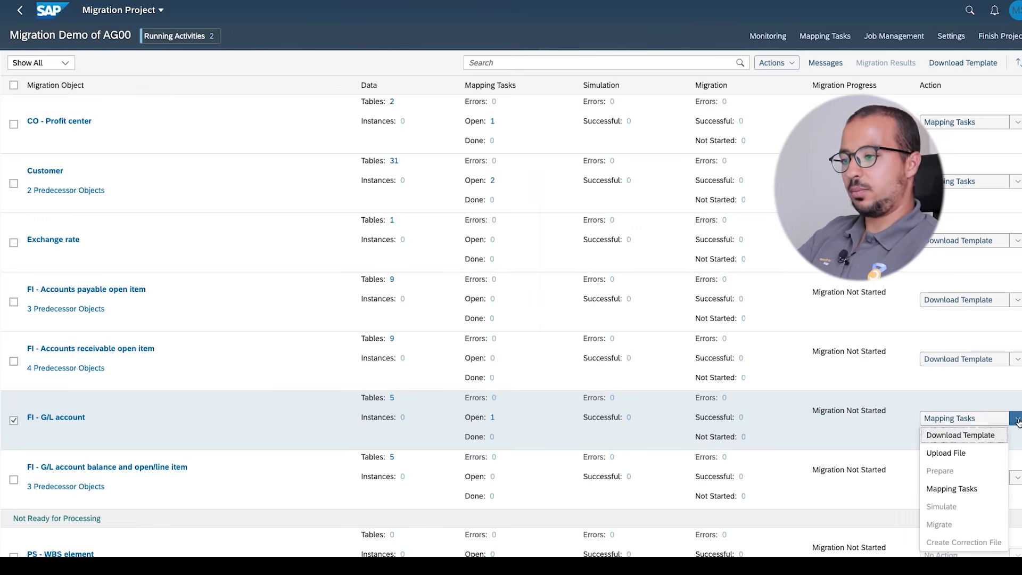
click(966, 437)
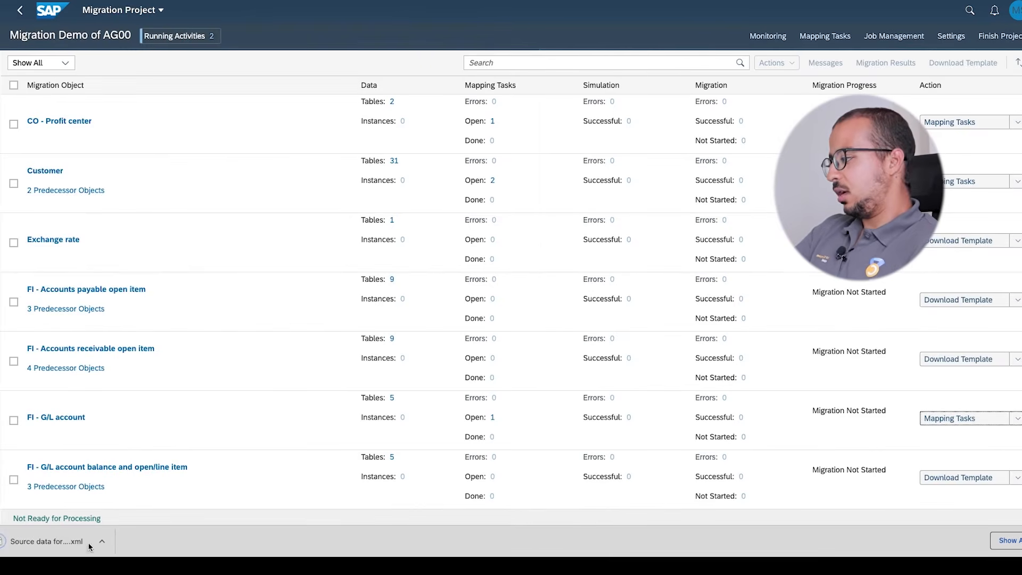
click(96, 542)
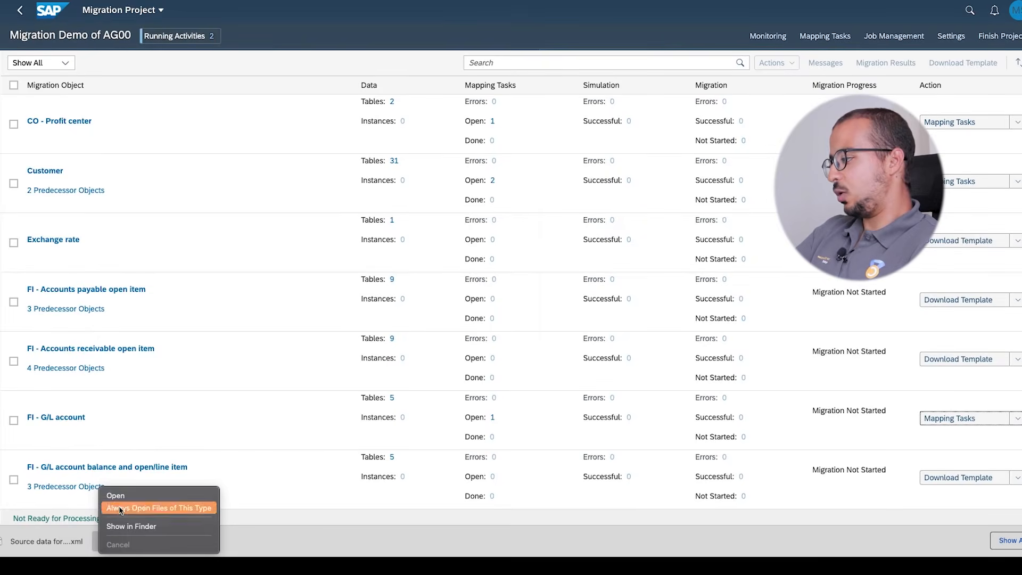
click(122, 527)
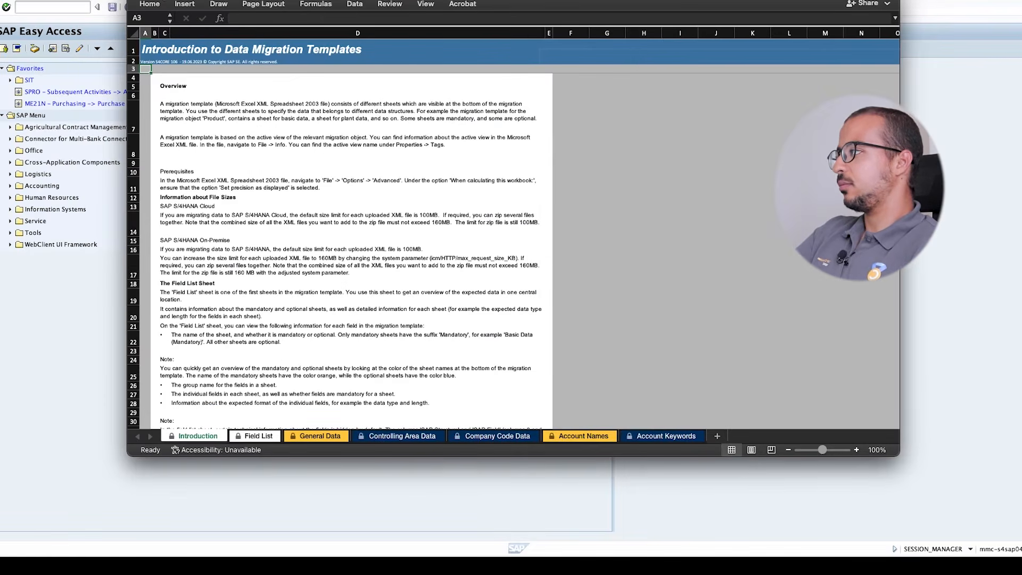
Enlarge the template workbook in Excel and read through the instructions on its Introduction sheet
click(171, 9)
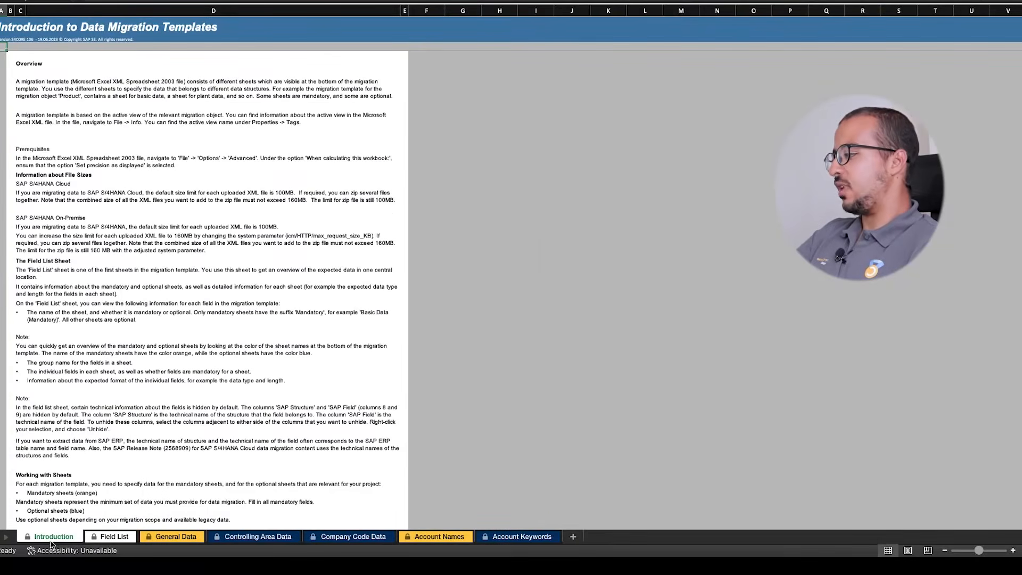
scroll(207, 301, down, 5)
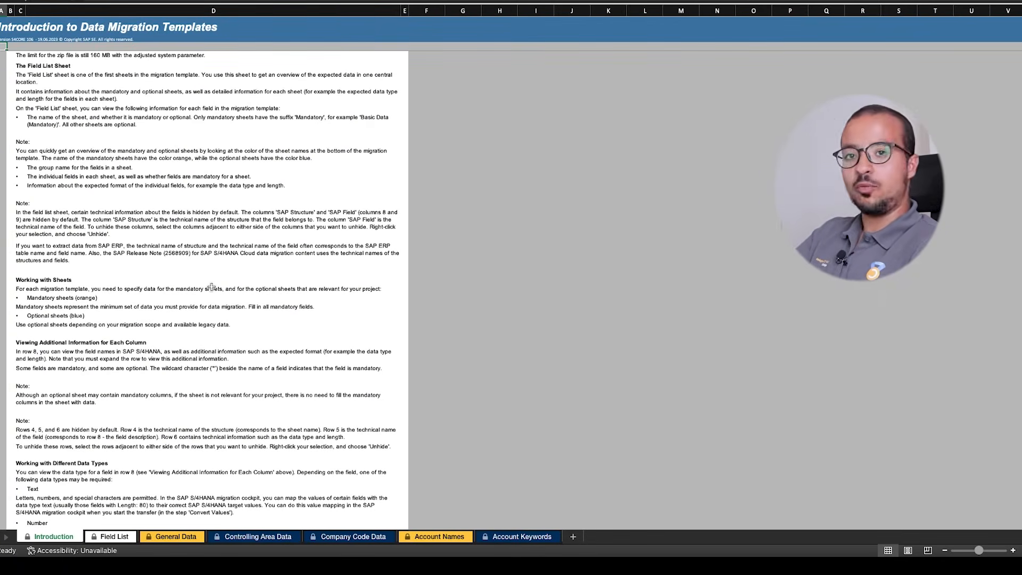
scroll(215, 291, down, 3)
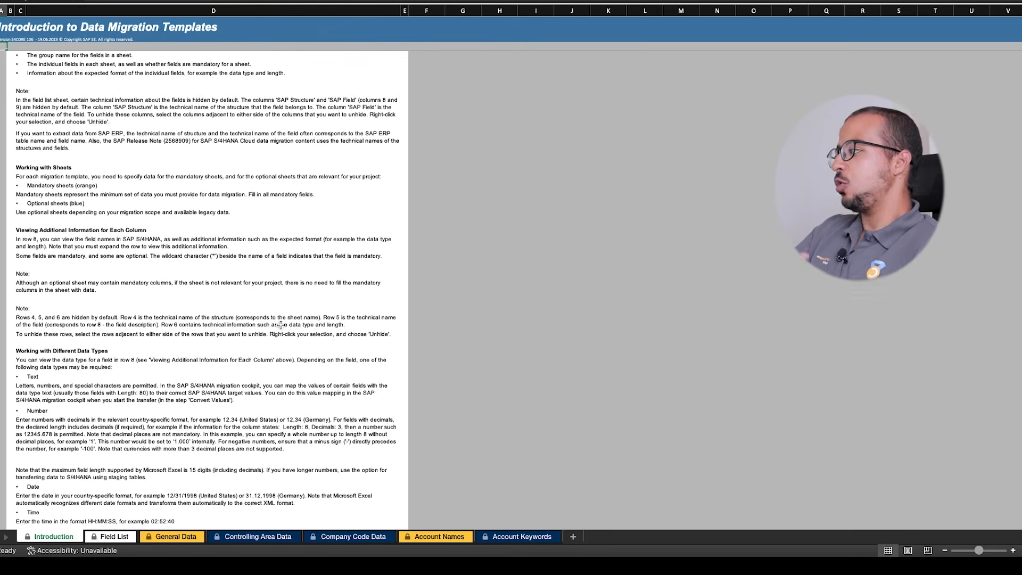
scroll(277, 326, down, 9)
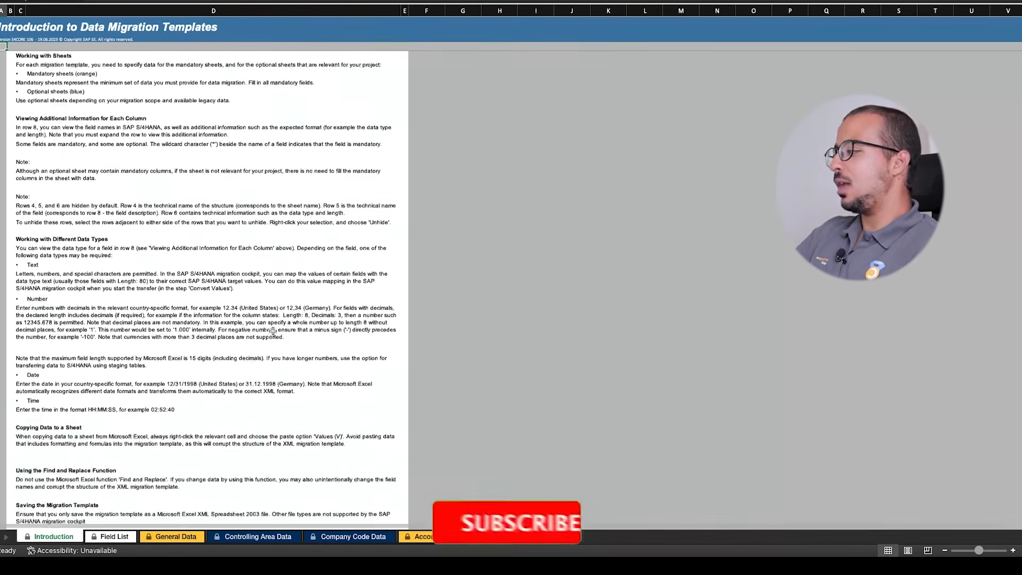
scroll(272, 329, down, 1)
scroll(273, 329, up, 1)
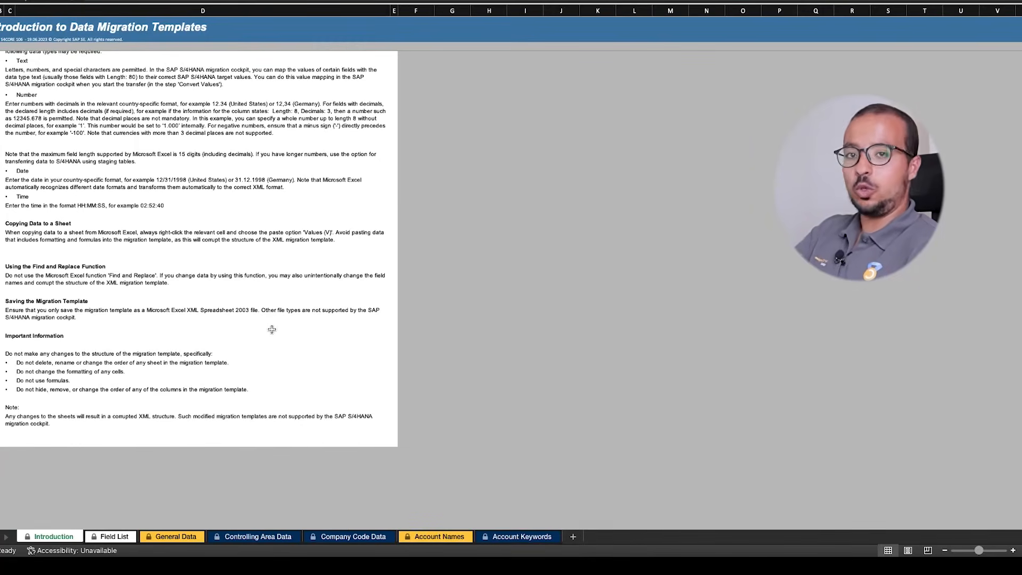
scroll(272, 329, up, 10)
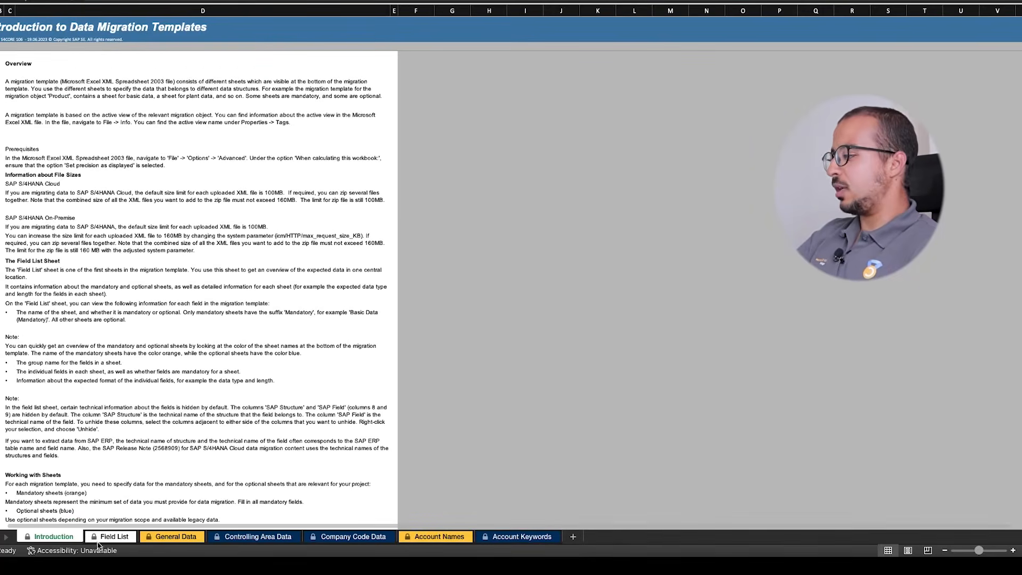
Review the Field List sheet for the fields, importance, types and lengths required by each G/L account data sheet
click(113, 538)
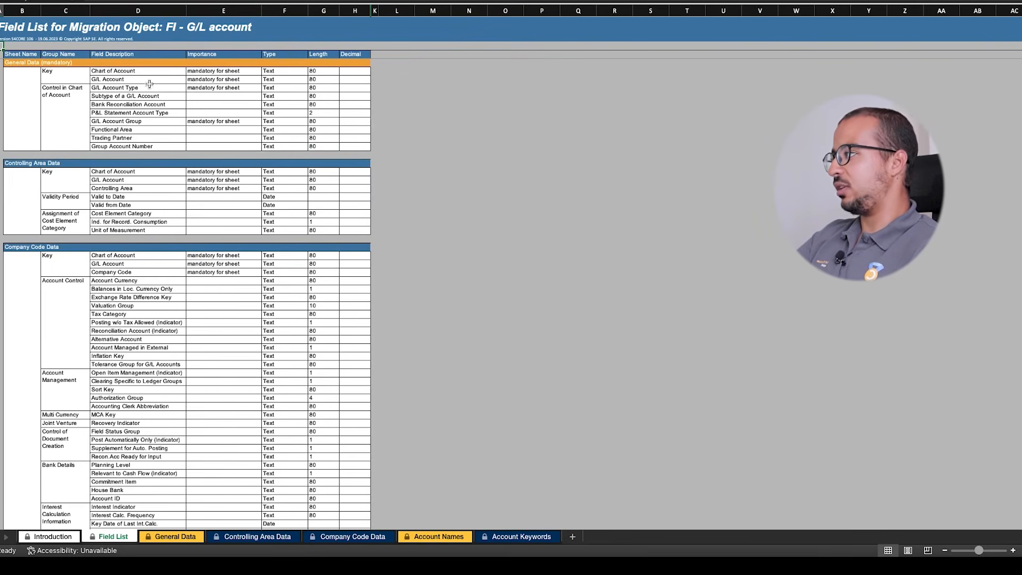
drag(155, 71, 132, 222)
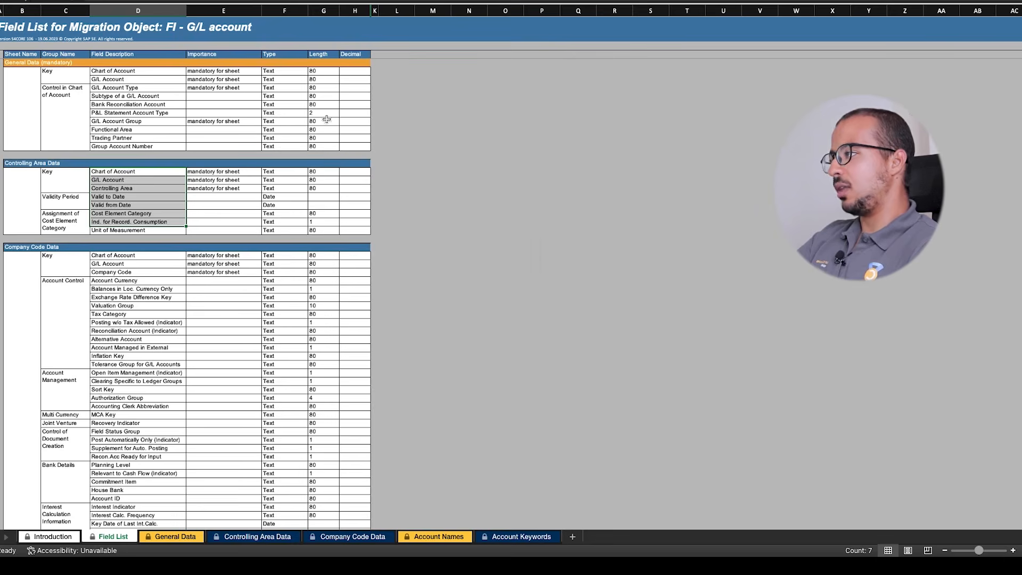
scroll(295, 300, down, 12)
scroll(232, 219, up, 12)
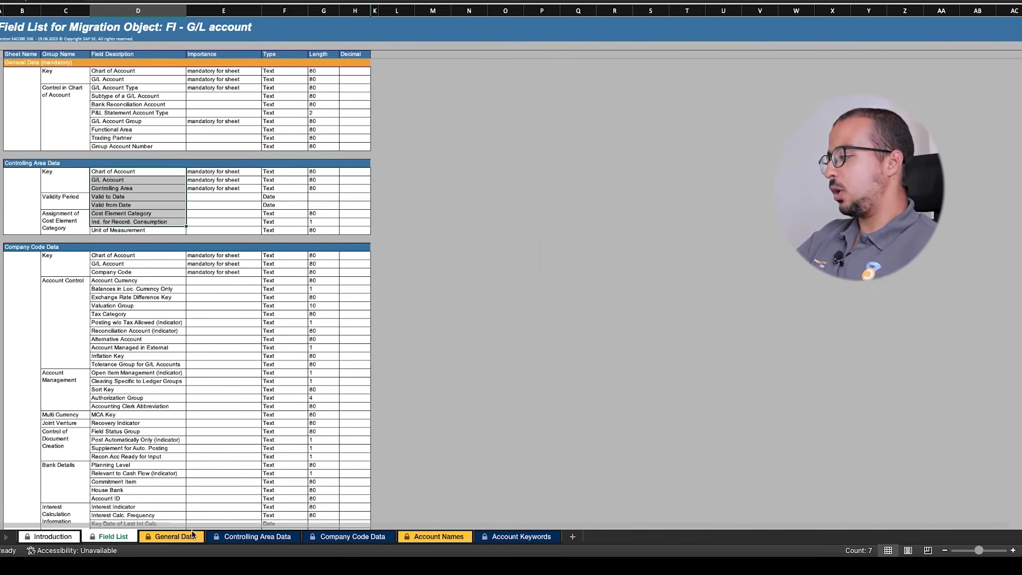
Look through the General Data, Introduction and Field List sheets of the filled-in template, ending on General Data
click(165, 538)
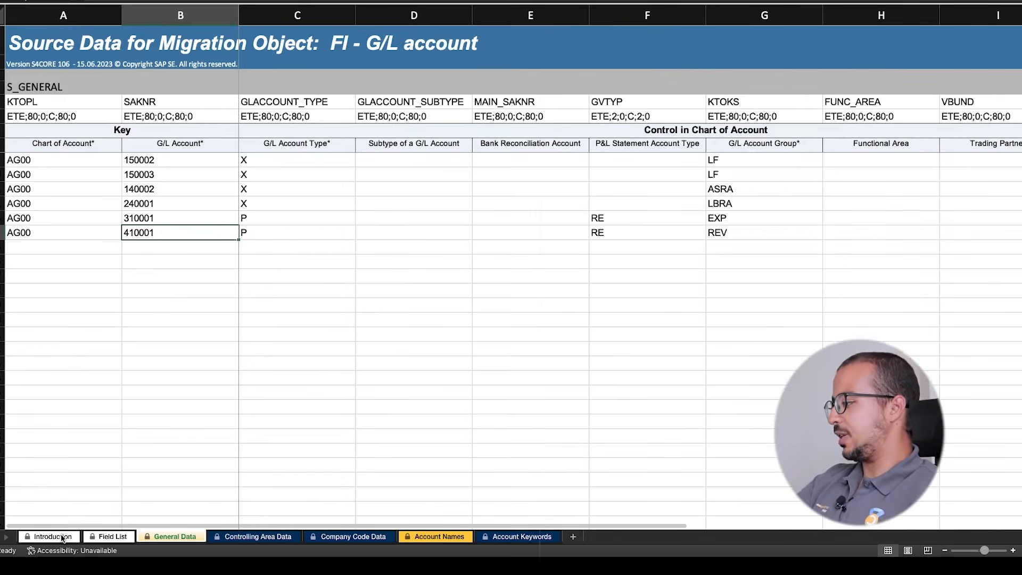
click(52, 536)
click(124, 539)
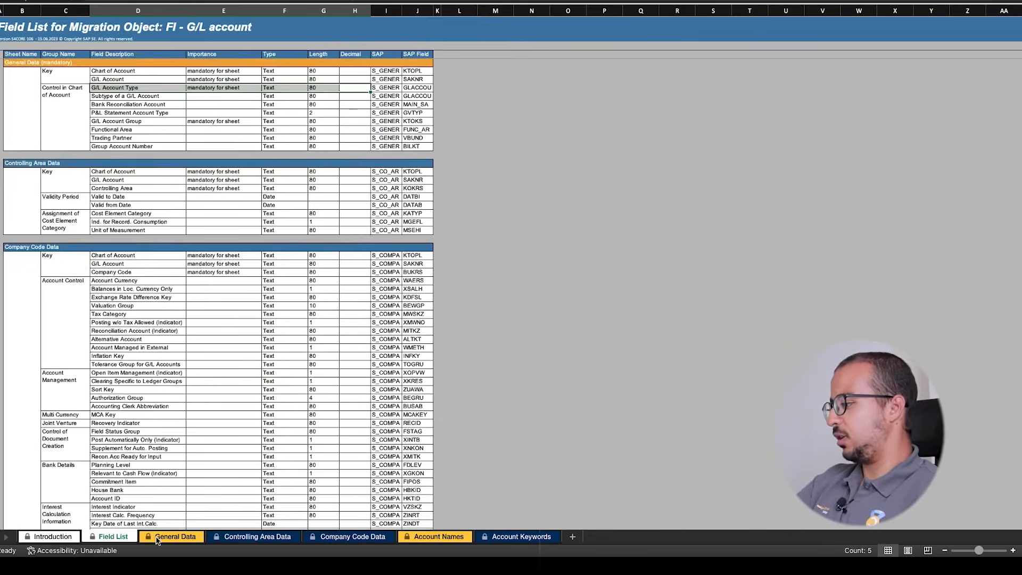
click(201, 539)
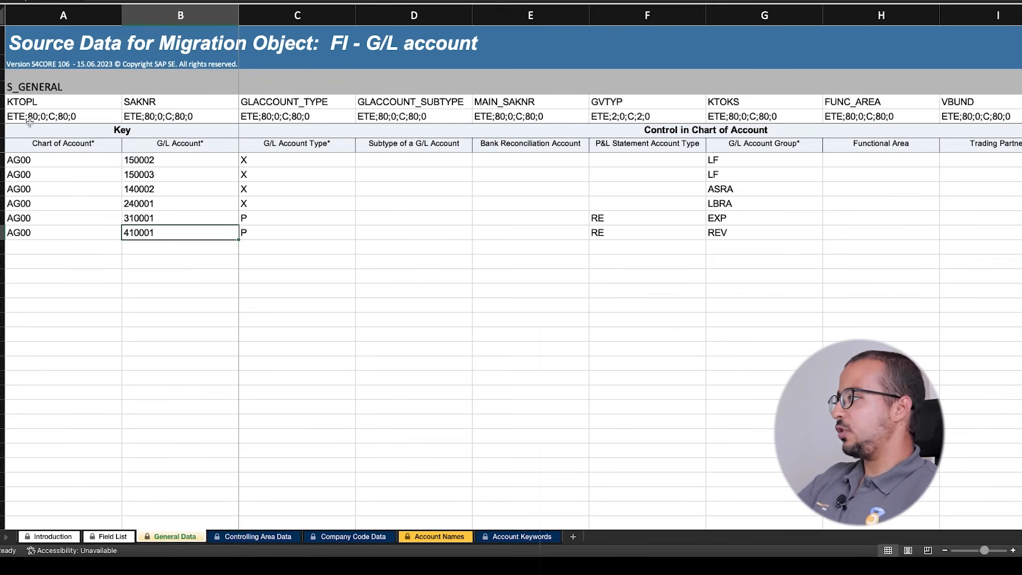
Hide technical rows 5 and 6, holding the field names and data formats, on the General Data sheet
drag(3, 116, 3, 101)
right_click(2, 103)
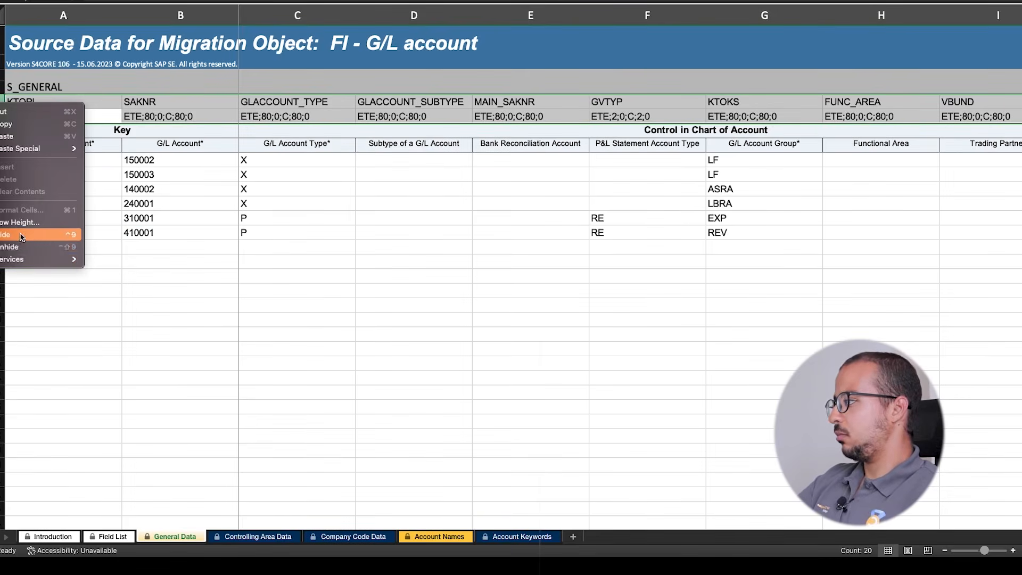
click(36, 214)
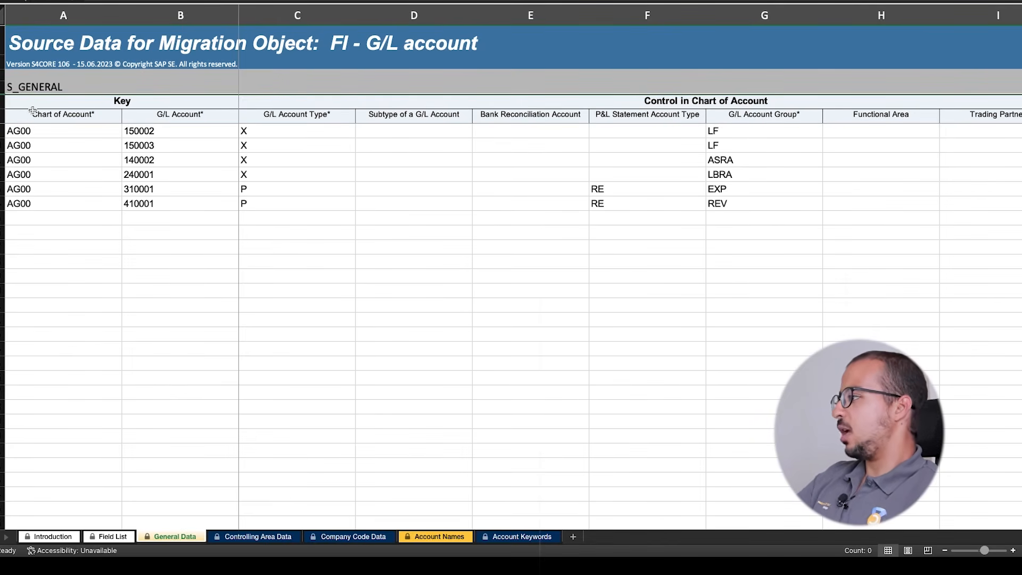
Examine the General Data entries, including chart of account, P&L statement account type, G/L account group and group account number
drag(63, 136, 64, 210)
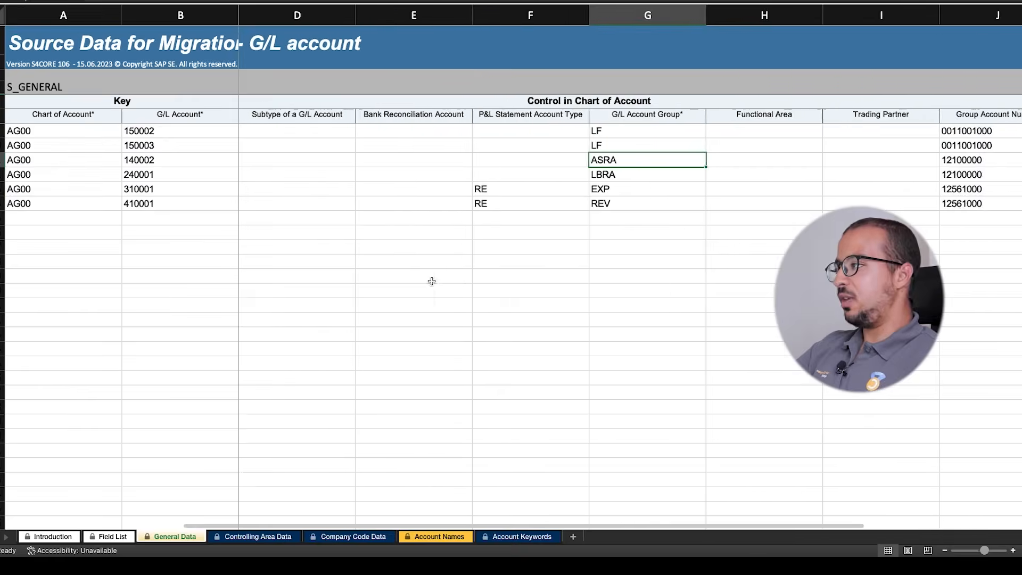
scroll(431, 281, left, 3)
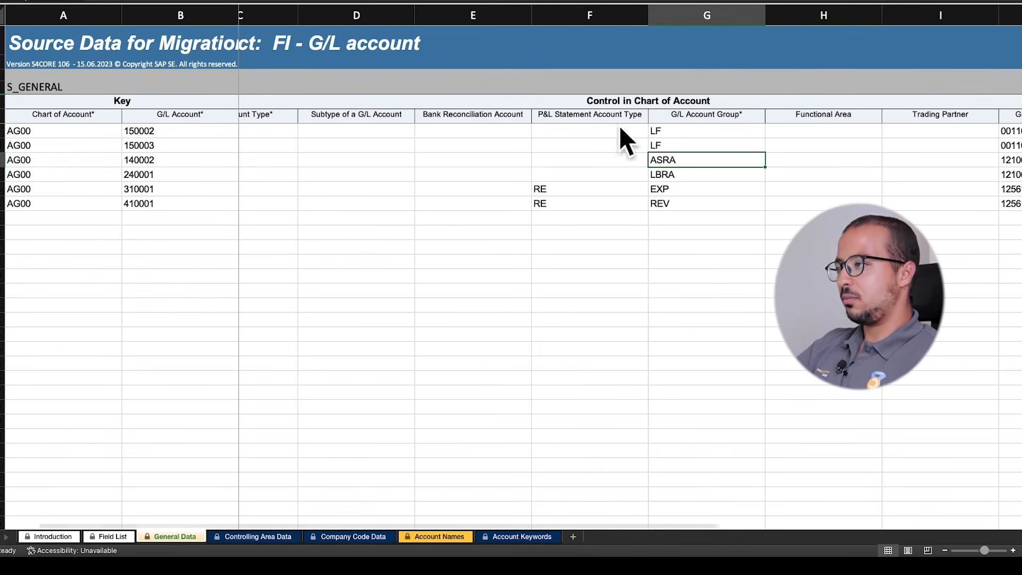
click(741, 114)
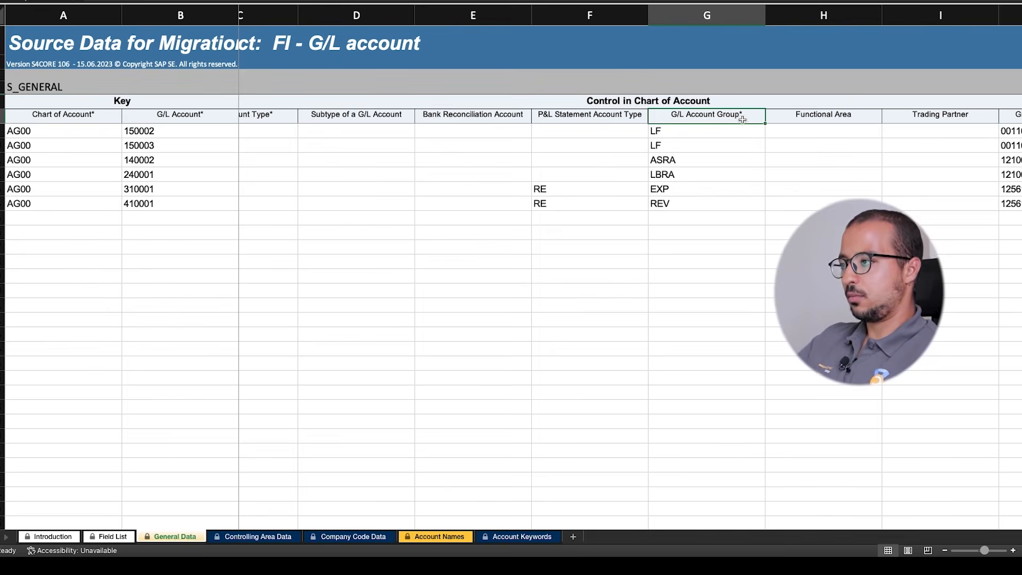
scroll(742, 119, up, 3)
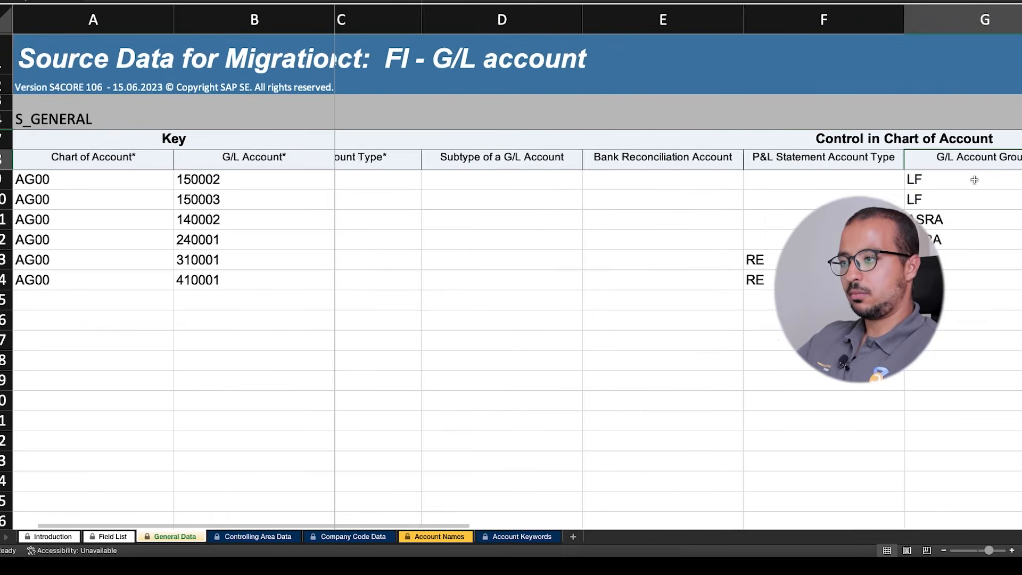
scroll(974, 180, right, 2)
scroll(970, 181, down, 1)
scroll(943, 160, right, 2)
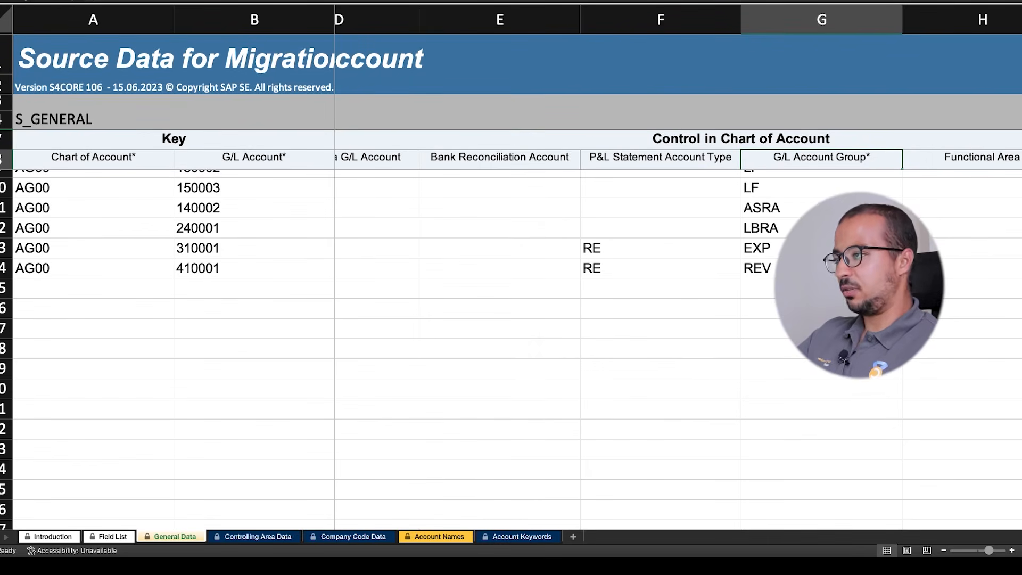
scroll(485, 449, down, 5)
scroll(486, 449, up, 2)
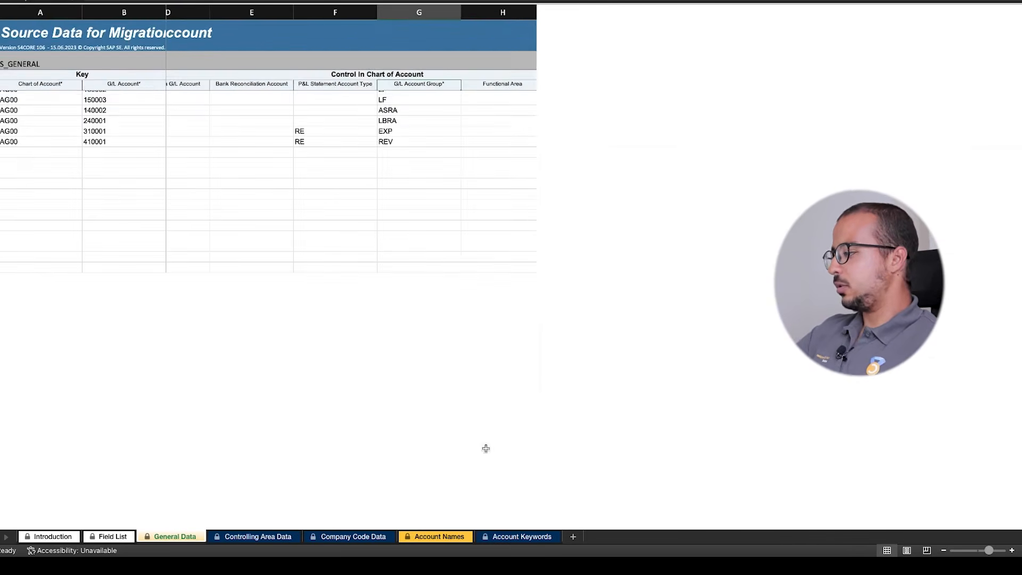
Review the G/L account entries on the Controlling Area Data and Company Code Data sheets
click(236, 538)
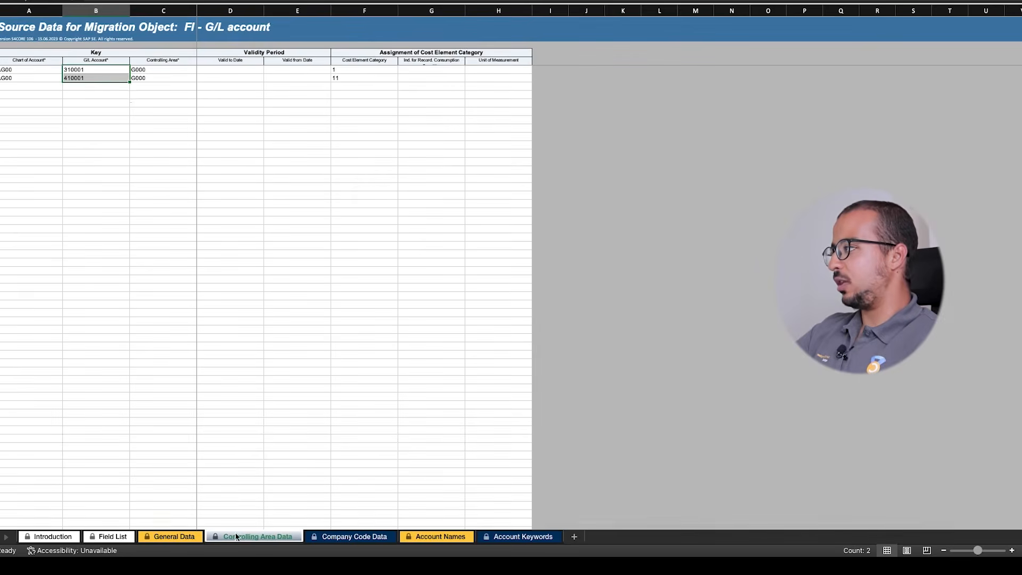
click(78, 94)
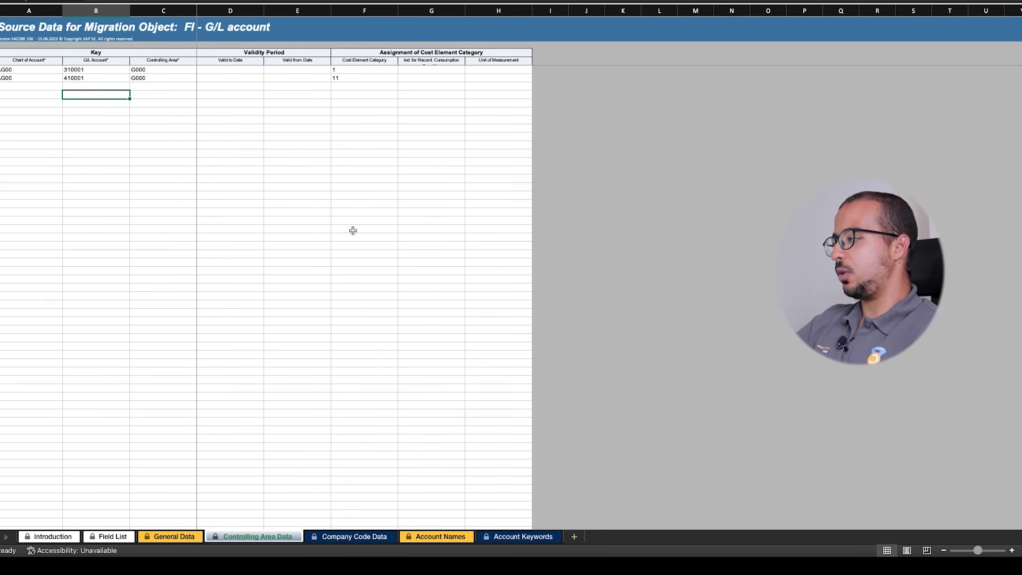
click(334, 538)
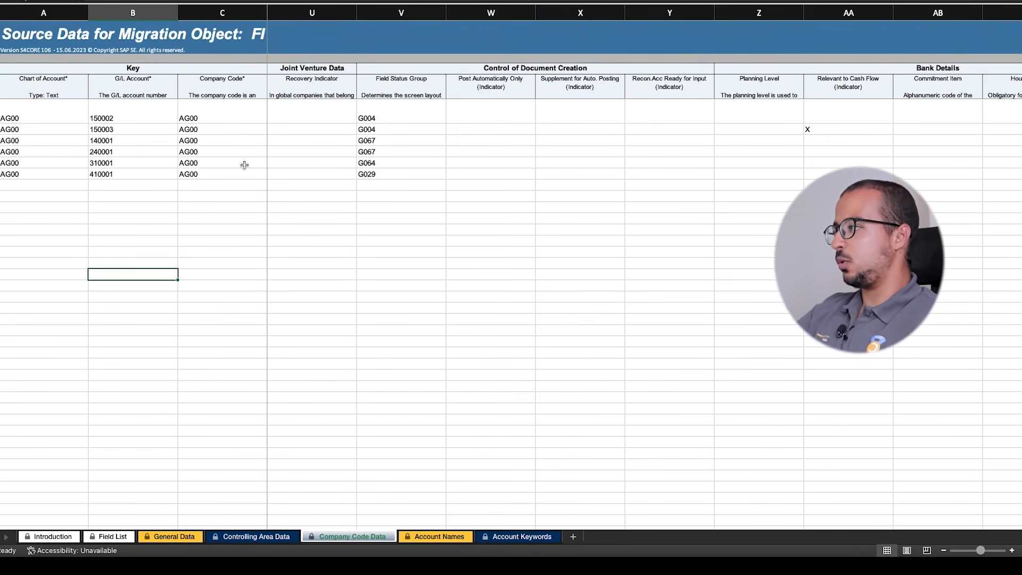
scroll(681, 248, right, 2)
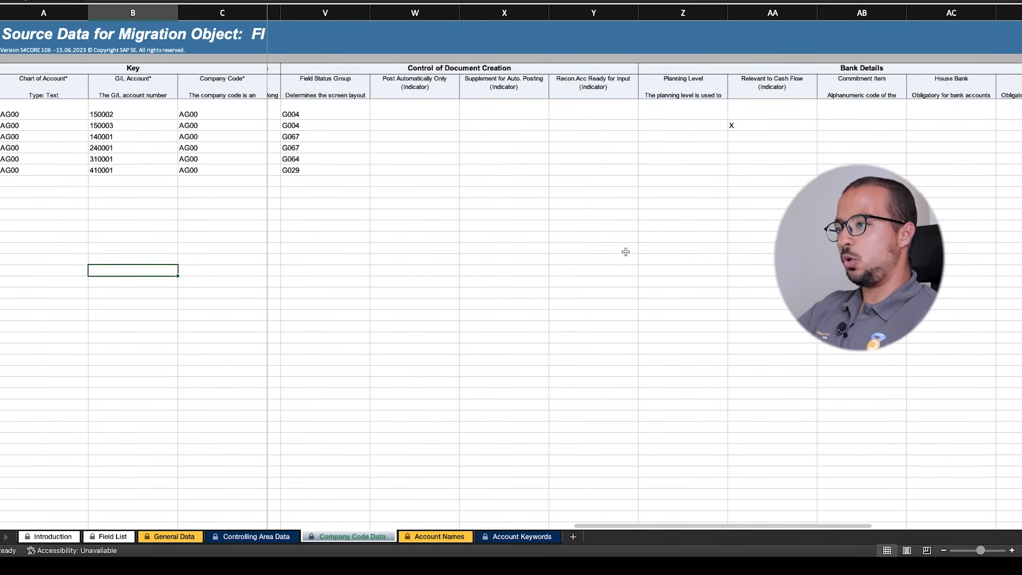
Review the short and long texts on the Account Names sheet and open the Account Keywords sheet
click(425, 539)
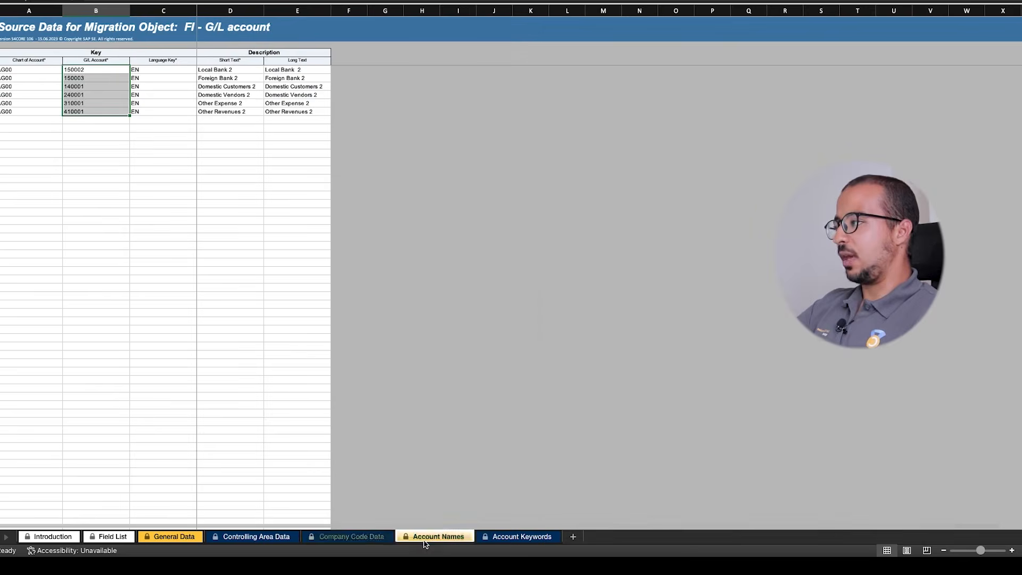
drag(290, 71, 229, 114)
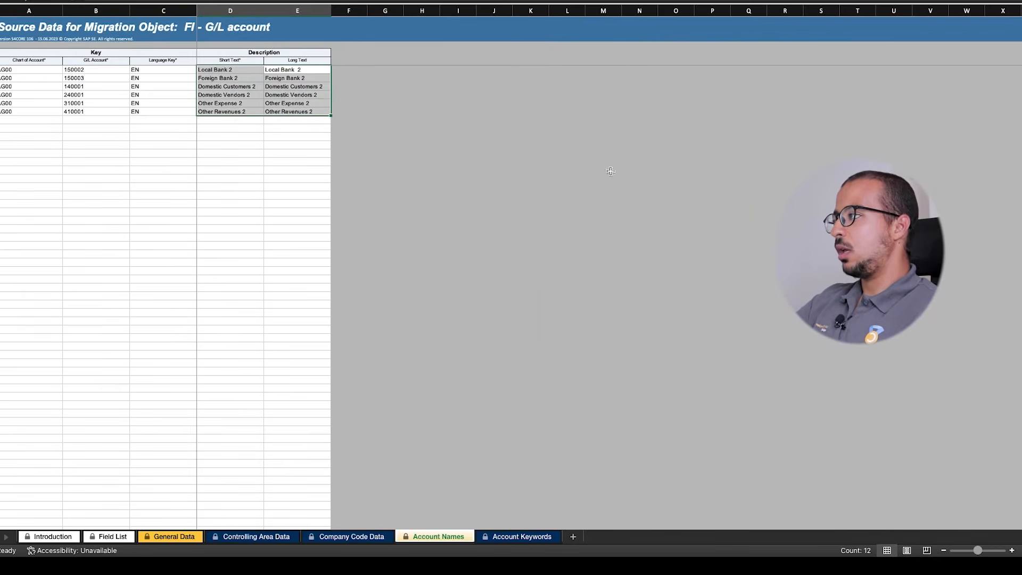
click(640, 179)
click(498, 537)
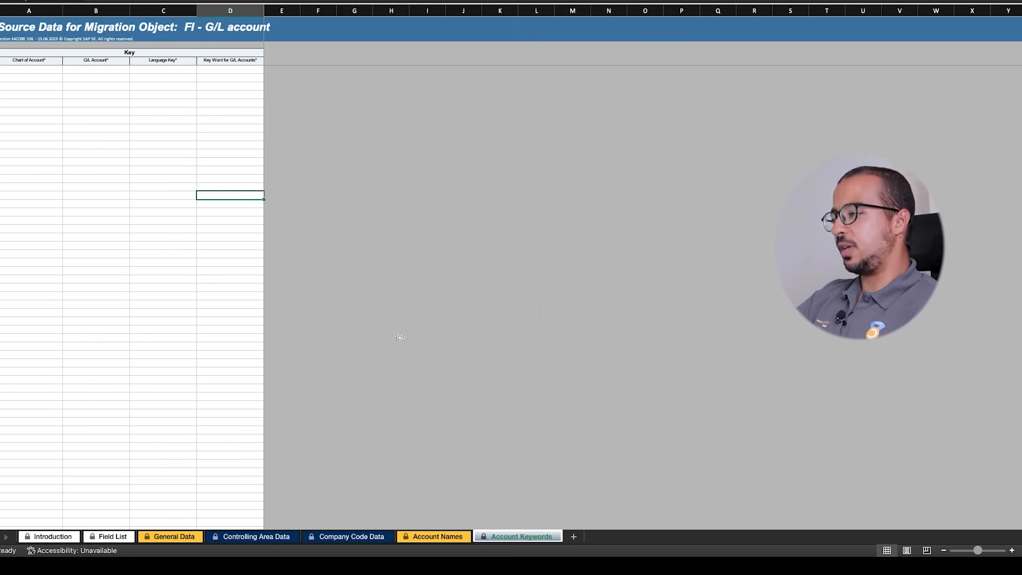
Examine the key columns on the Account Keywords sheet and compare them with the Account Names sheet
scroll(171, 176, down, 3)
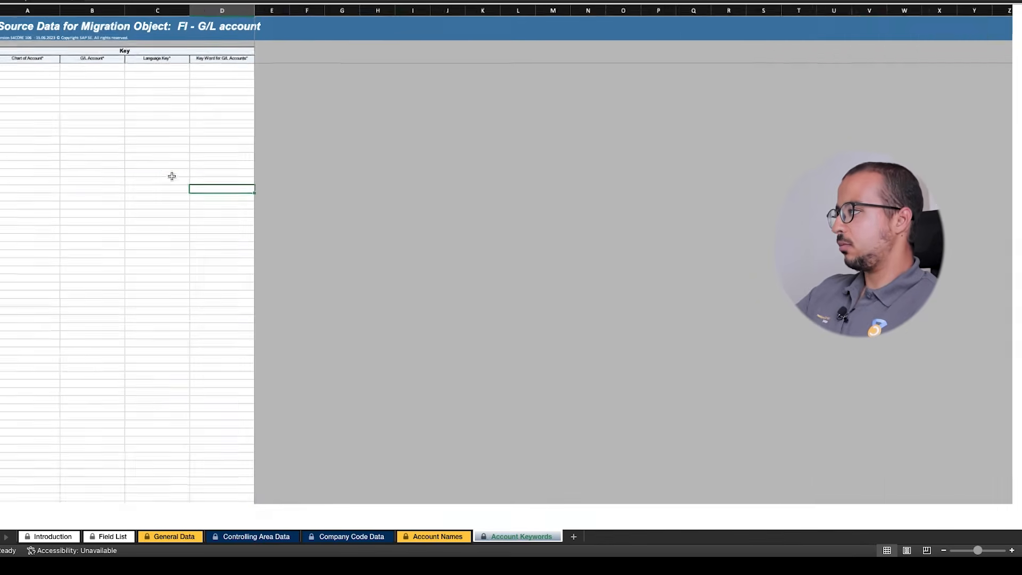
scroll(171, 178, up, 6)
scroll(169, 179, up, 2)
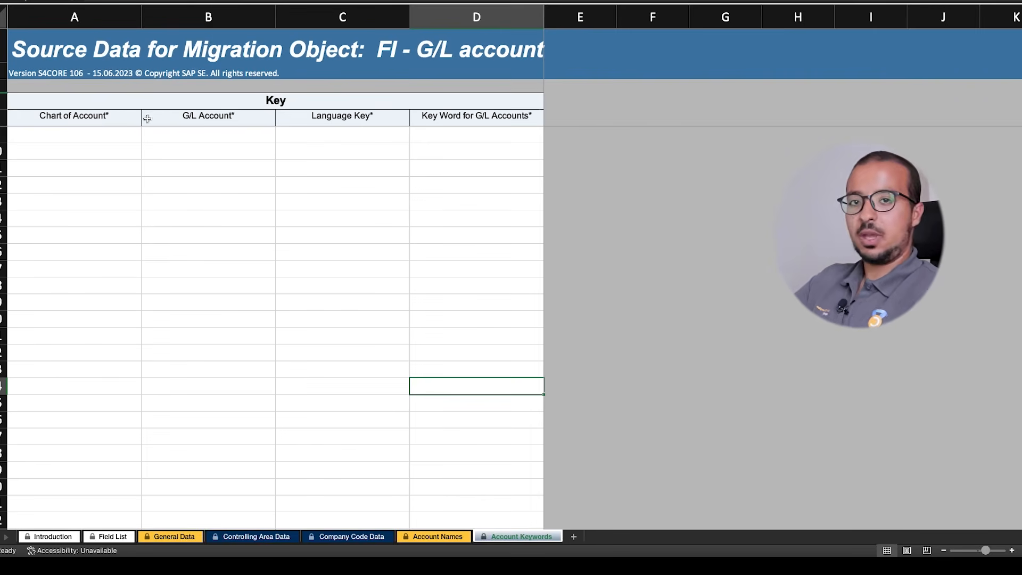
click(447, 537)
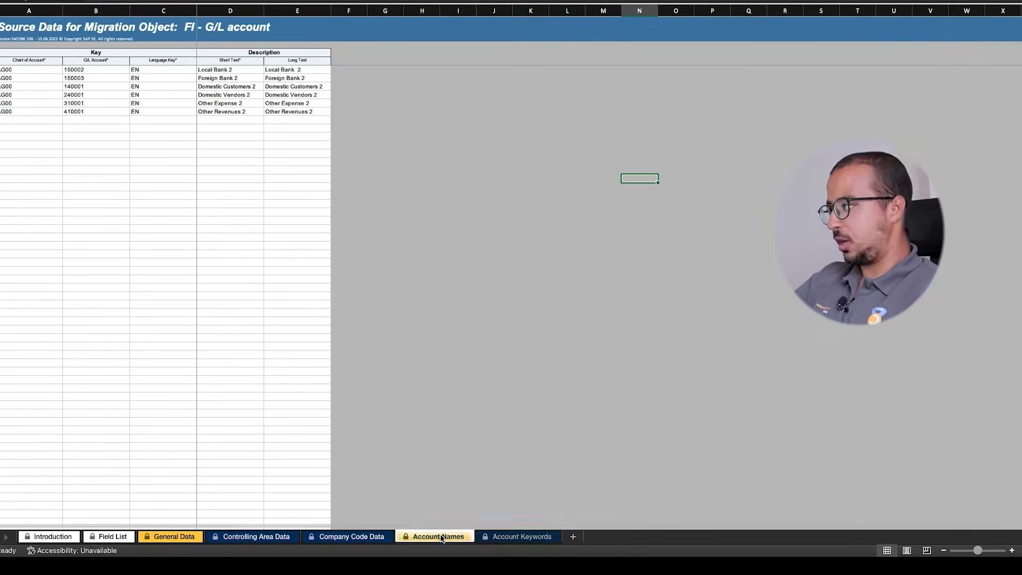
click(522, 538)
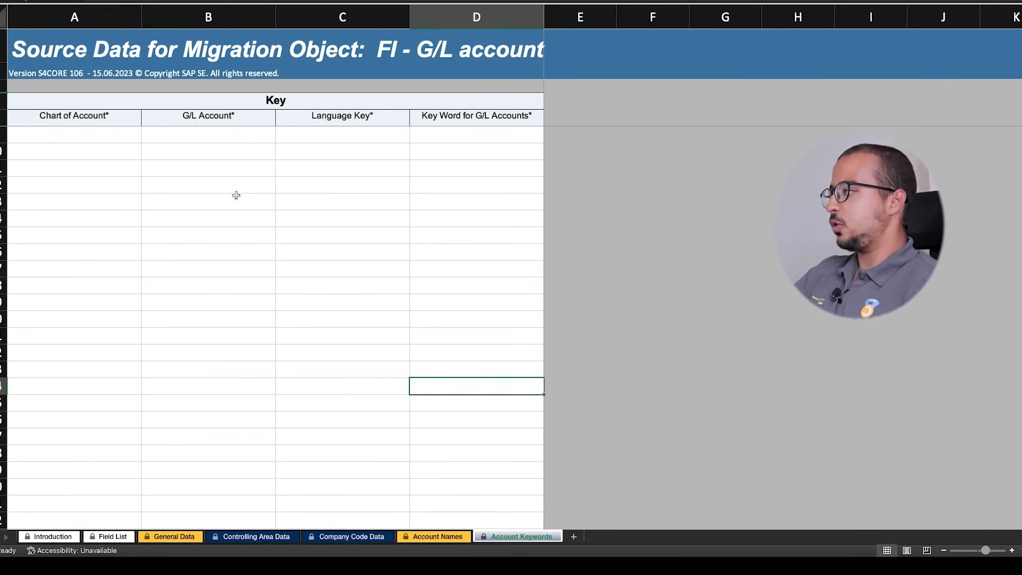
Recheck the Company Code Data sheet and the chart of account entries on the General Data sheet
click(357, 538)
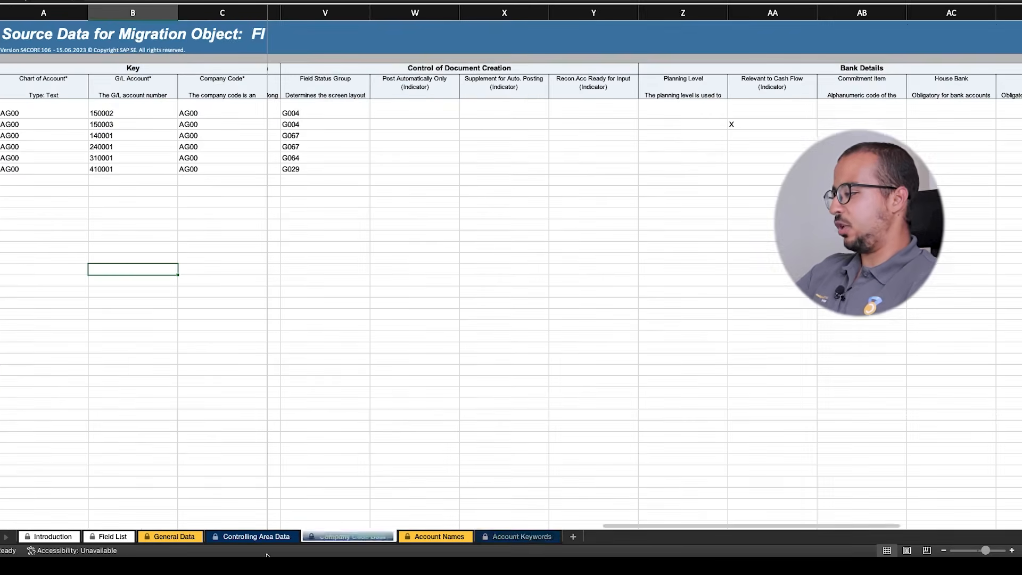
click(167, 538)
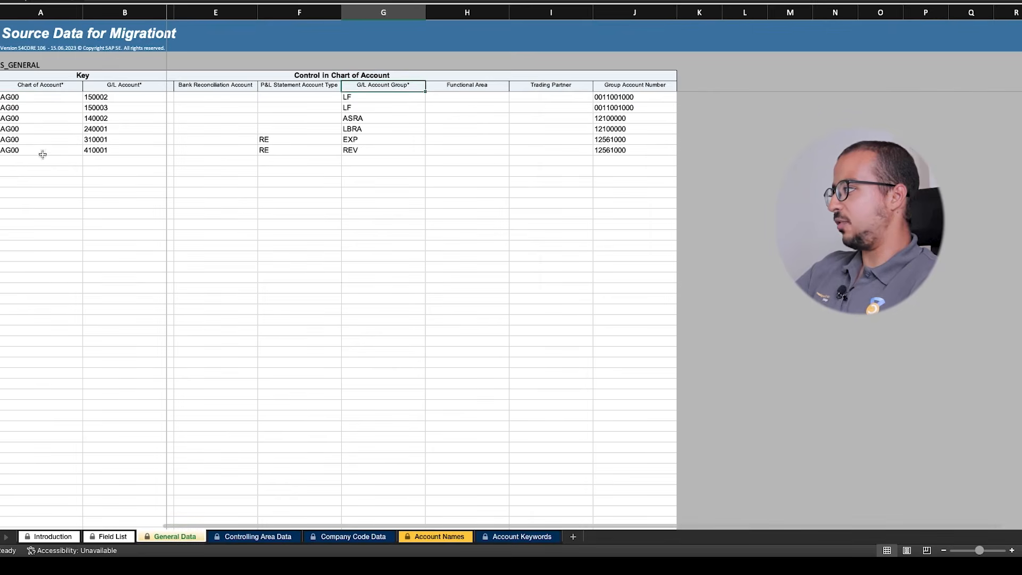
drag(34, 100, 28, 151)
click(468, 299)
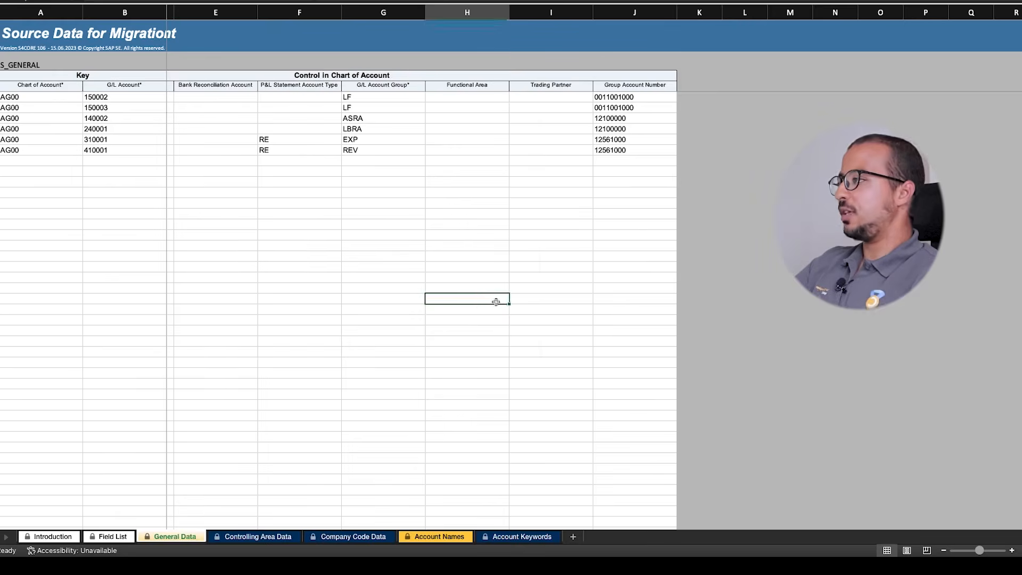
Switch to the SAP migration project and open the file upload page for the FI - G/L account object
key(ctrl+Right)
key(ctrl+Right)
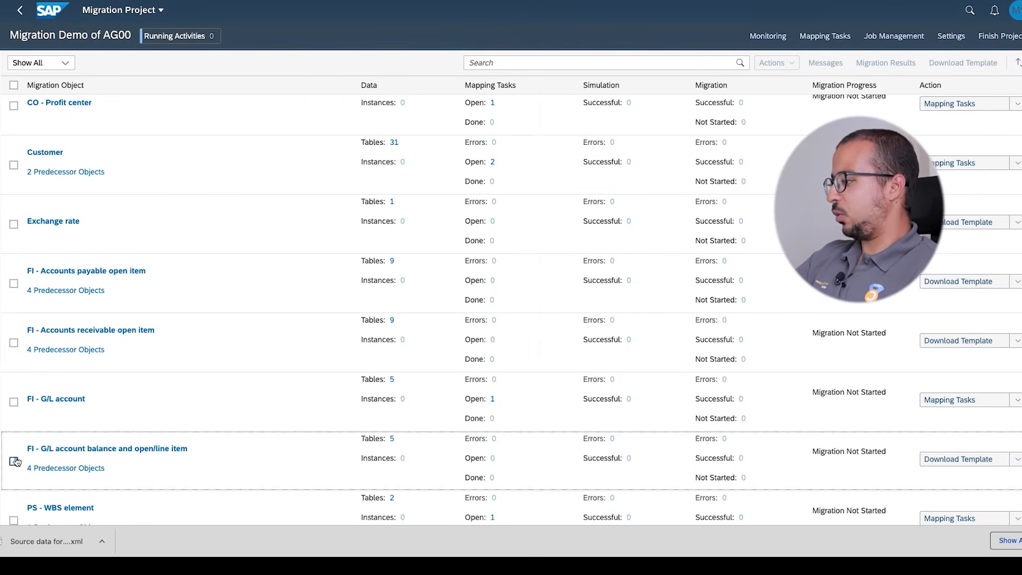
click(14, 403)
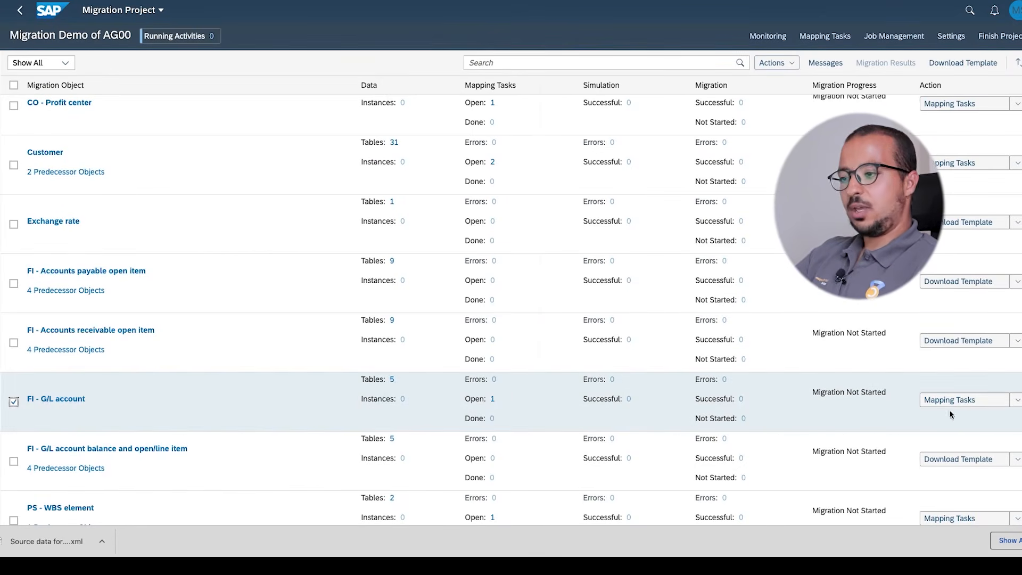
click(1015, 400)
click(943, 294)
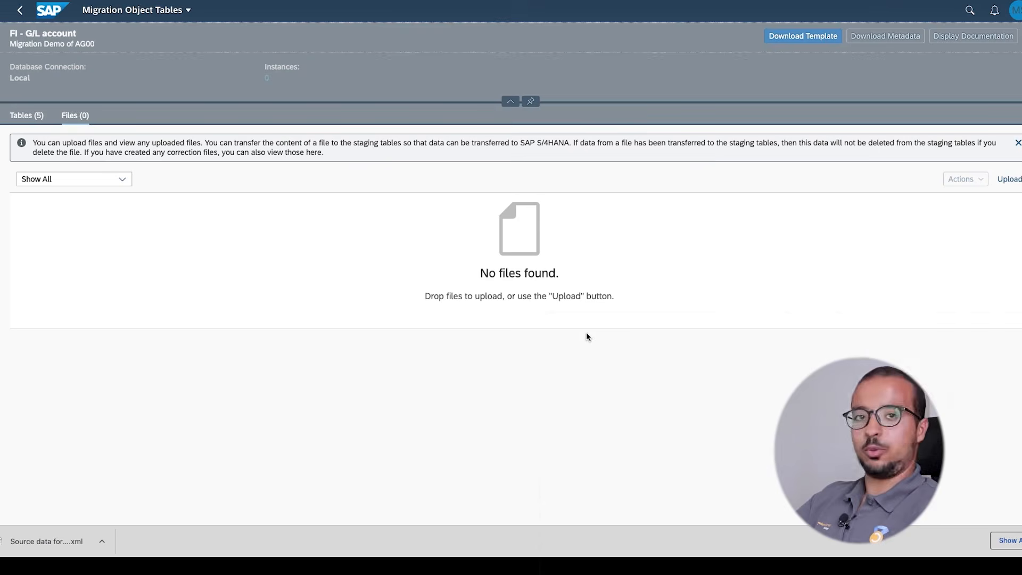
Upload the file "2 Source data for FI - G_L account .xml" to the FI - G/L account object
click(1009, 179)
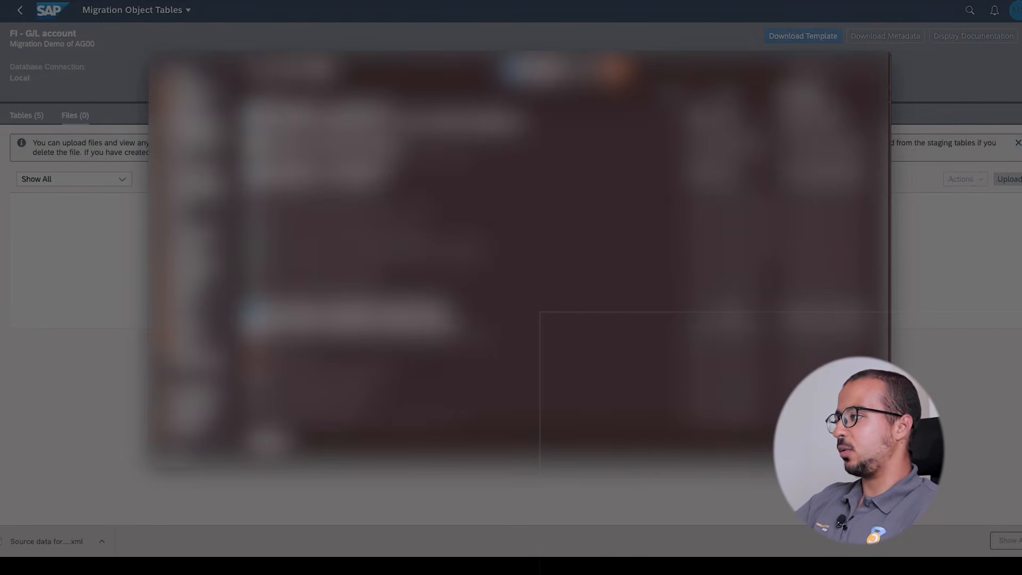
click(196, 178)
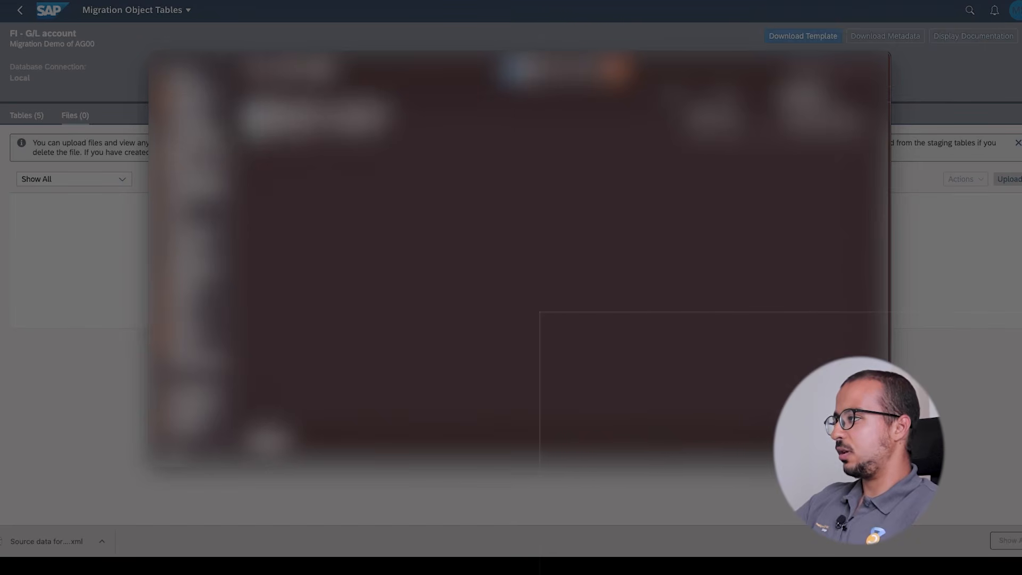
click(320, 113)
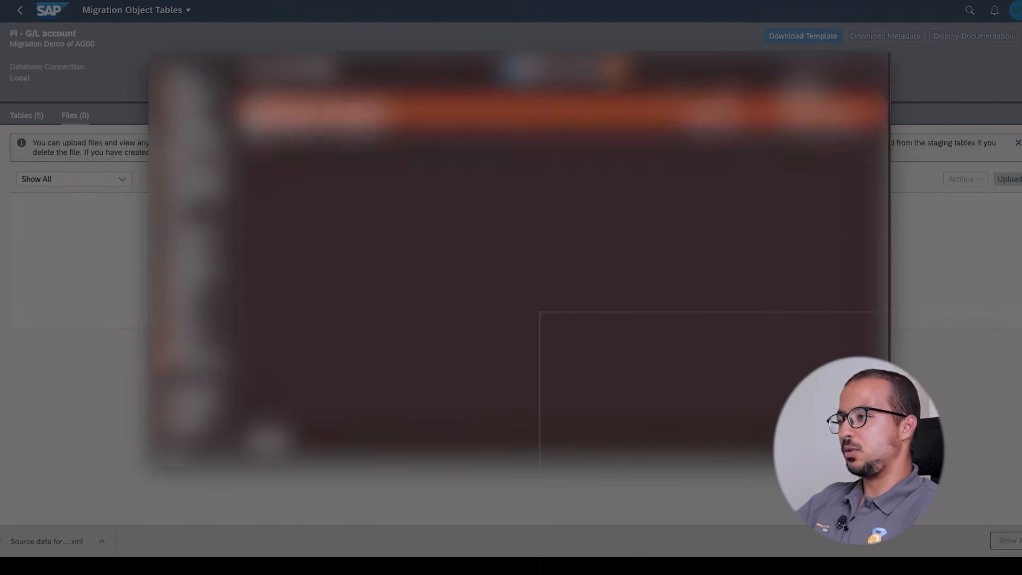
click(854, 440)
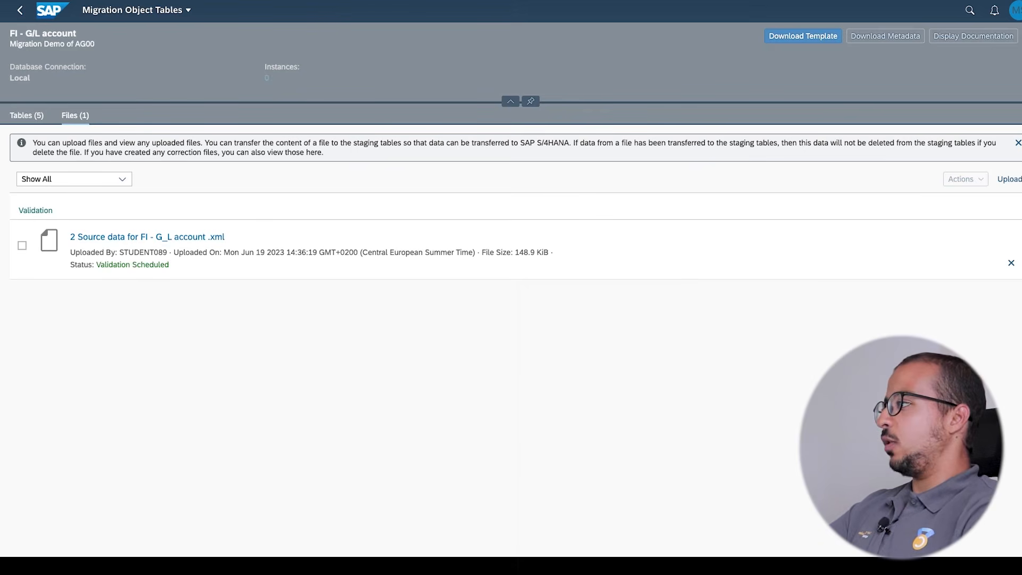
Check the FI - G/L account file validation in the project's Monitoring view and display its messages
click(19, 13)
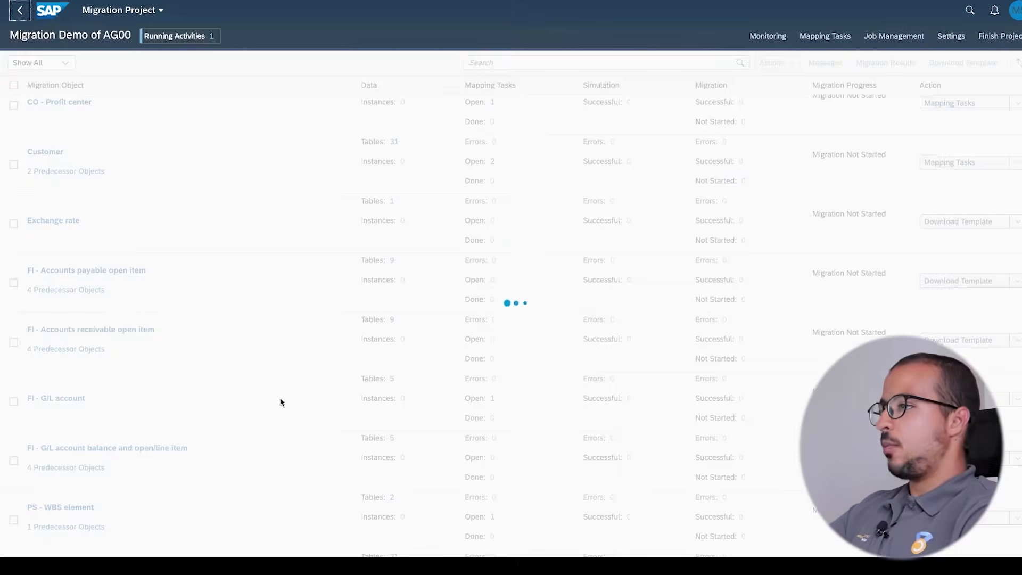
click(772, 39)
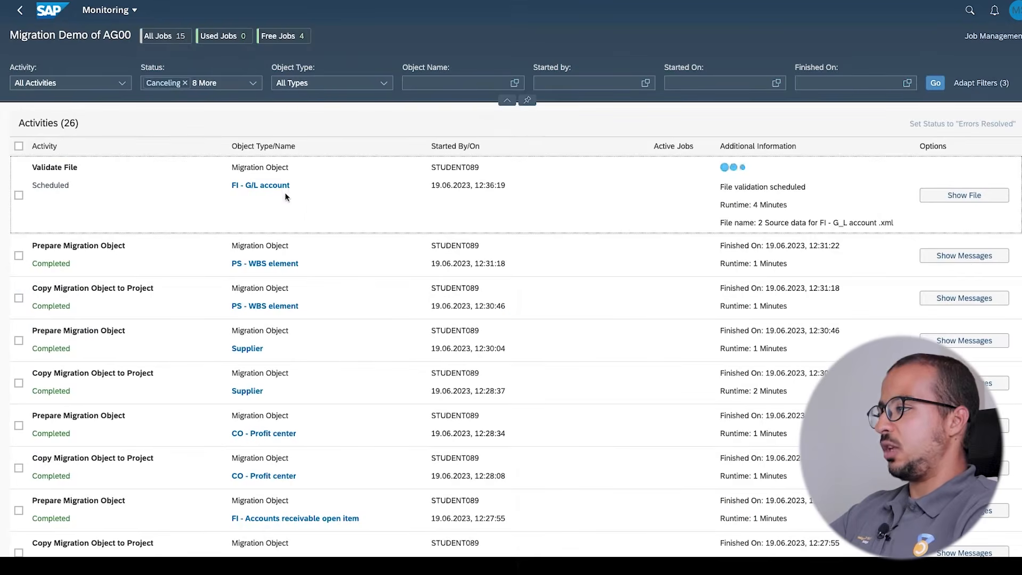
drag(754, 206, 771, 206)
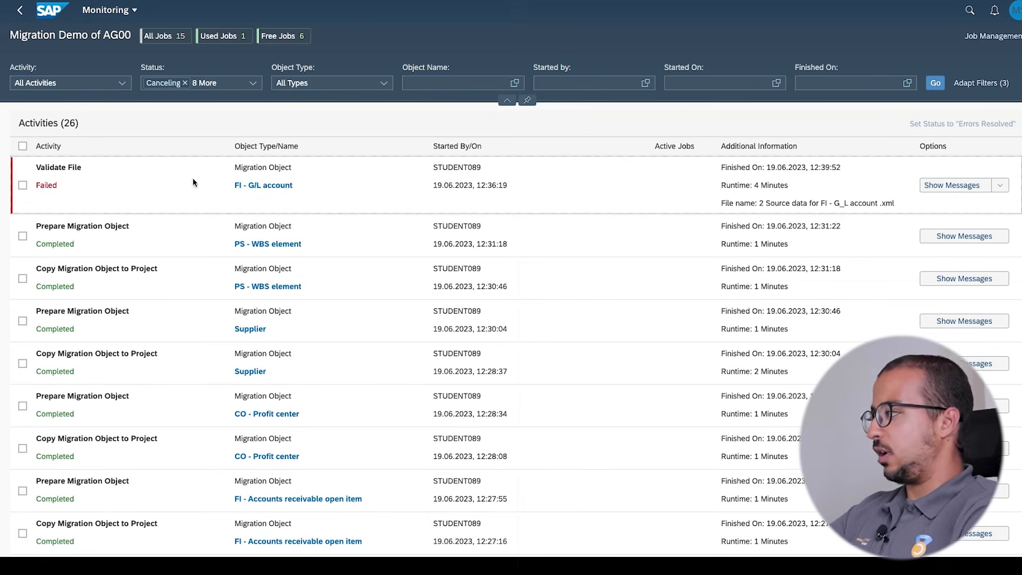
click(958, 187)
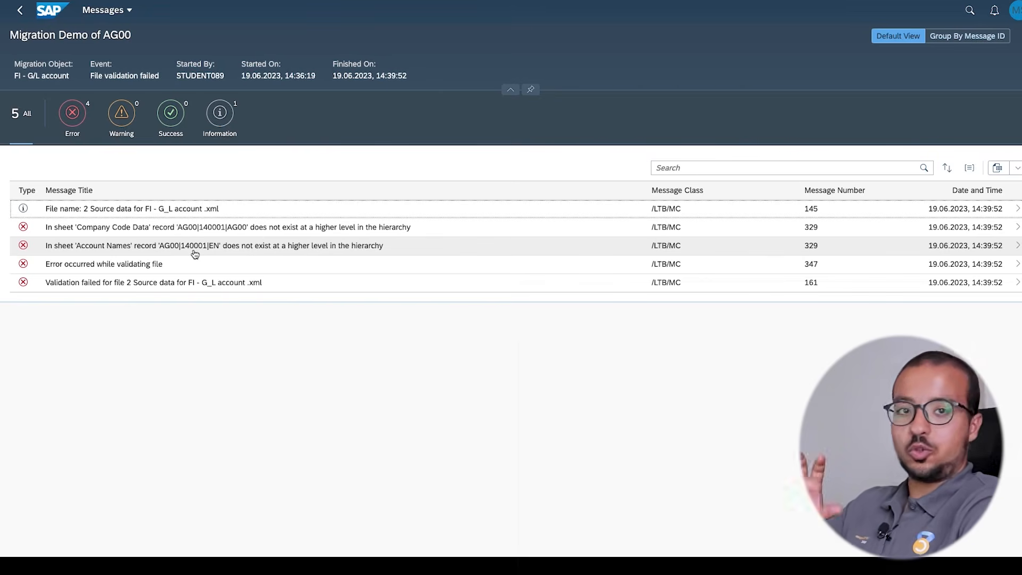
Switch back to the Excel source data workbook and review the G/L account numbers on the General Data sheet
key(ctrl+Left)
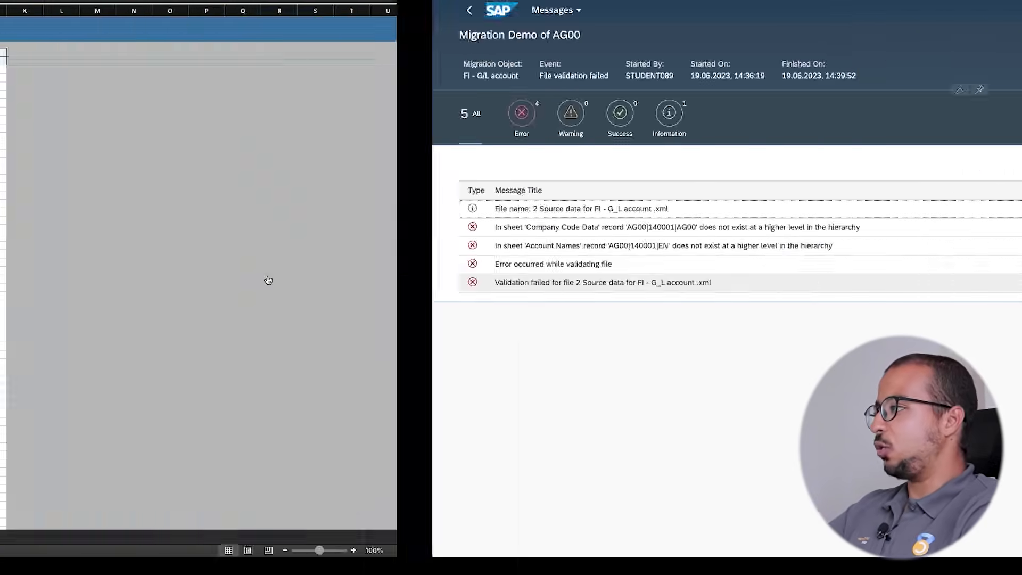
key(ctrl+Left)
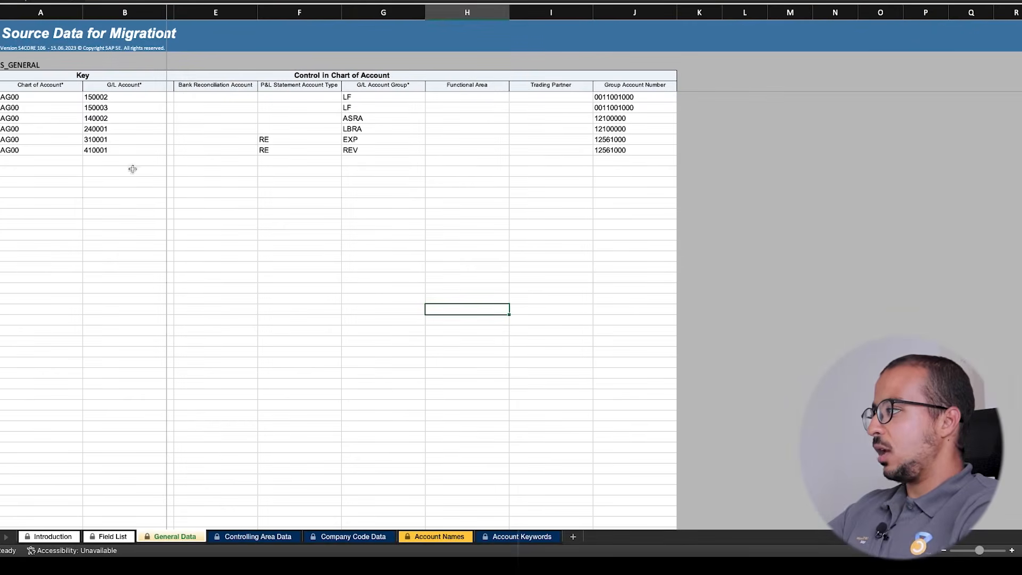
click(125, 160)
click(110, 99)
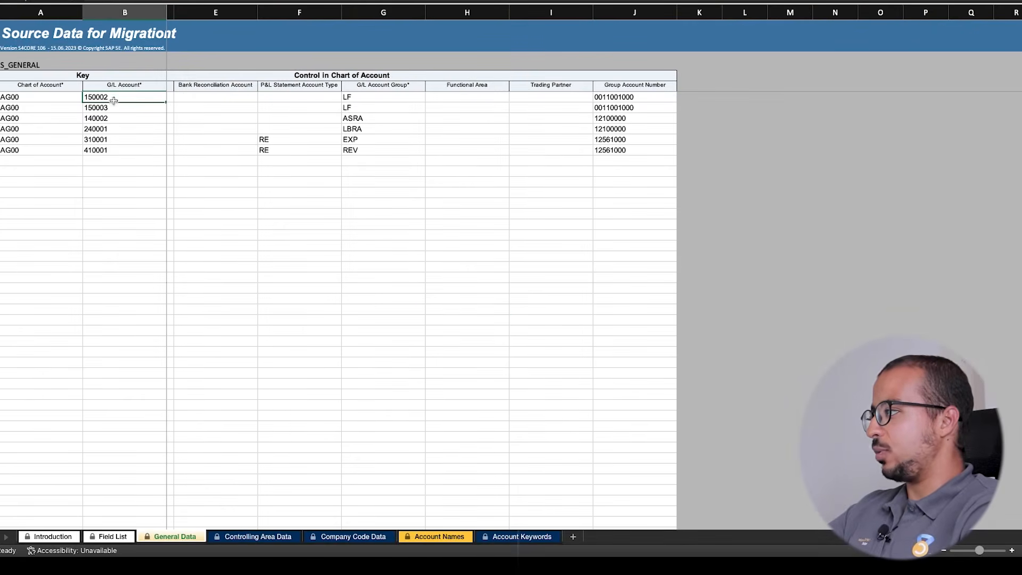
click(96, 152)
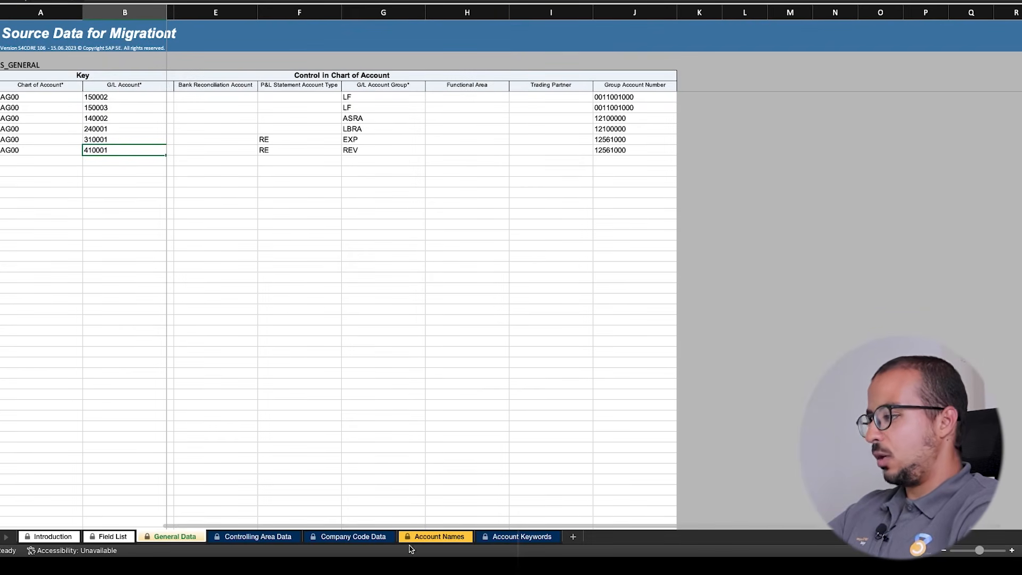
Compare the third G/L account number between the Company Code Data and General Data sheets
click(373, 539)
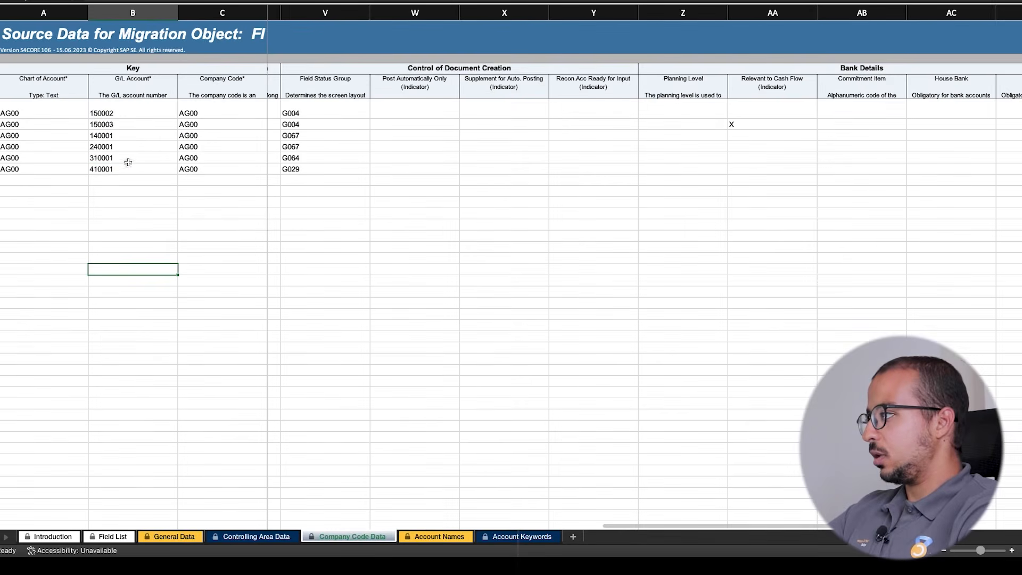
click(102, 136)
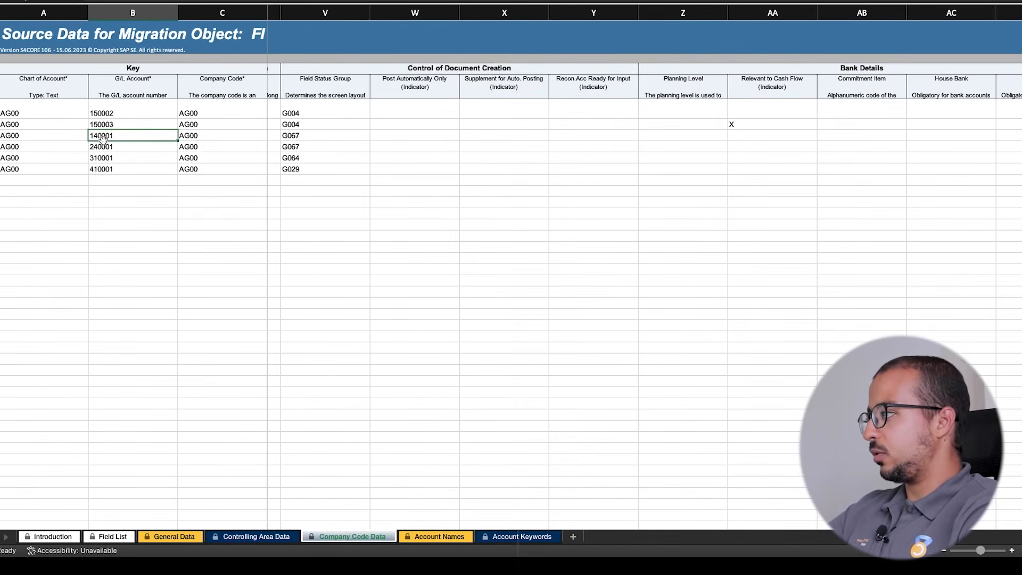
key(ctrl+c)
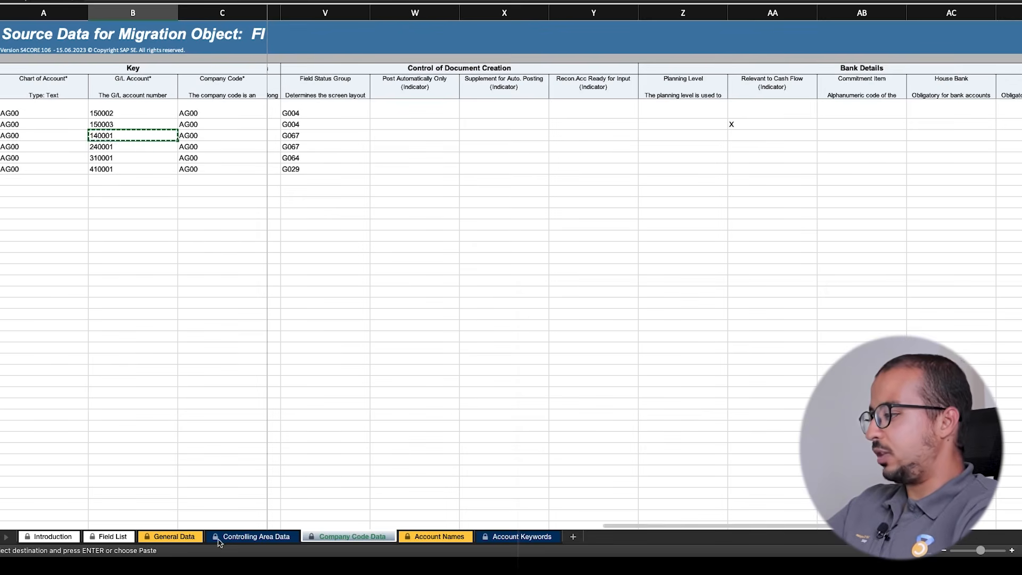
click(183, 538)
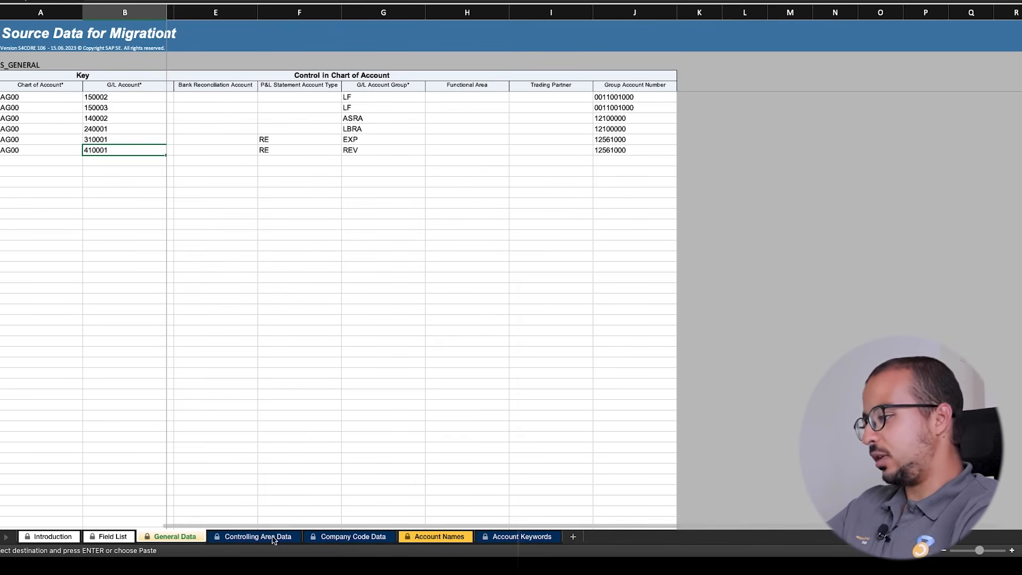
click(336, 538)
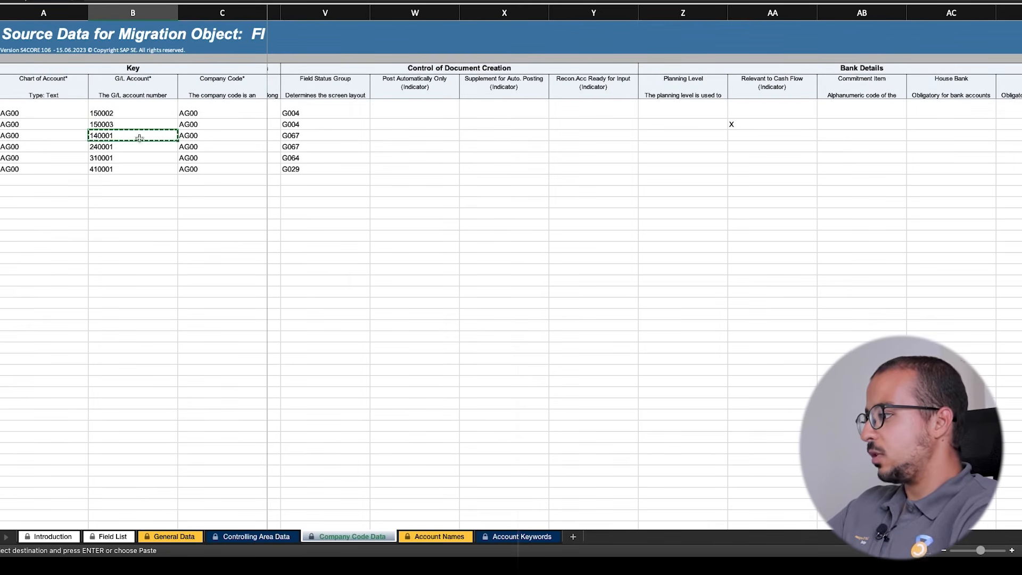
click(174, 538)
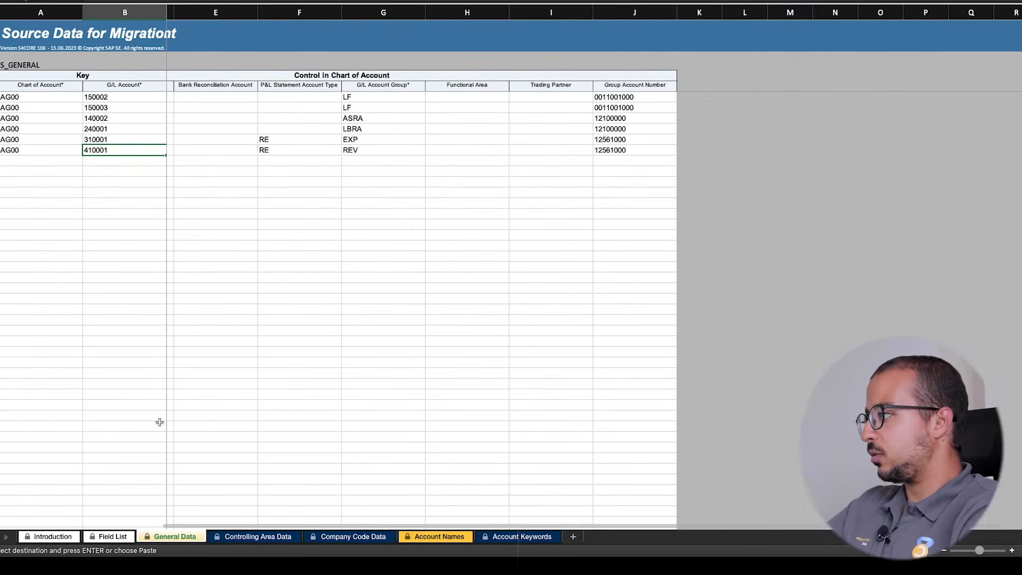
click(113, 118)
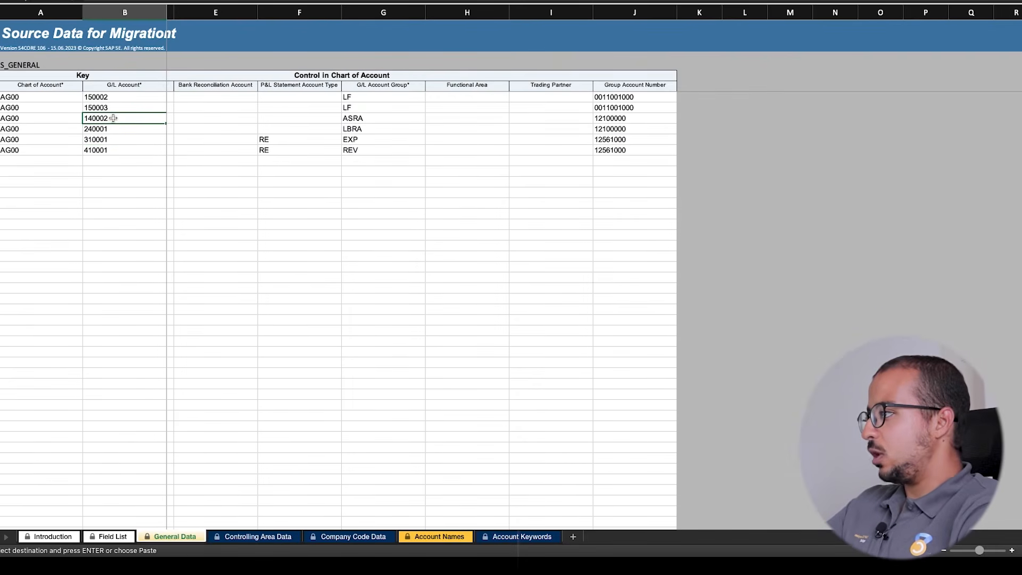
double_click(112, 118)
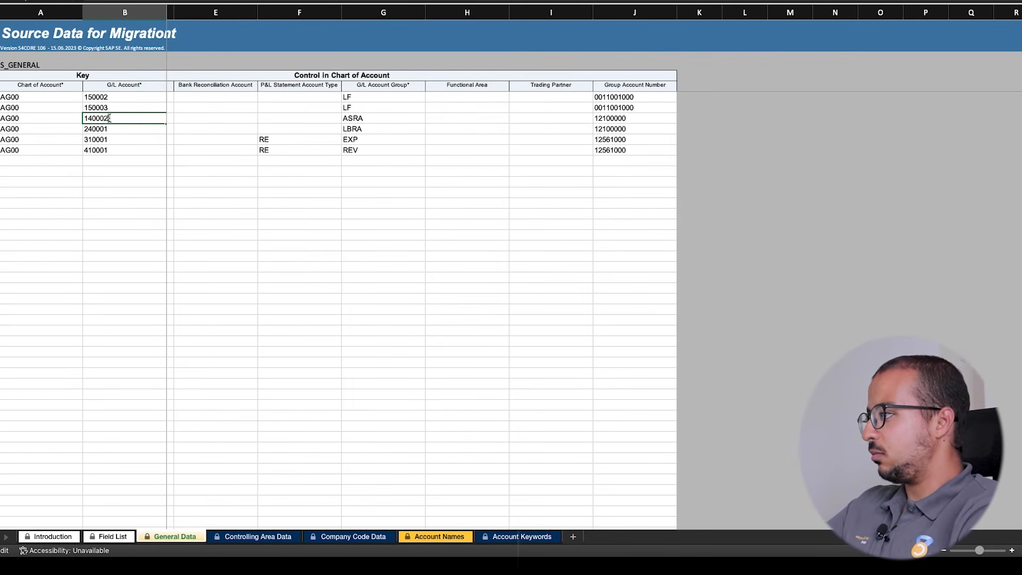
Change G/L account 140001 to 140002 on the Company Code Data sheet
click(334, 536)
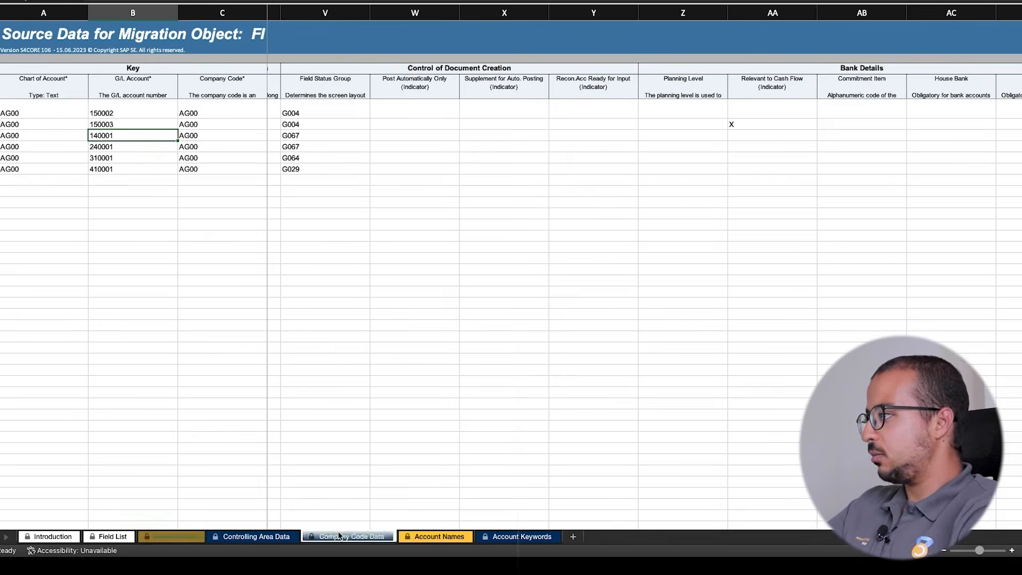
double_click(123, 134)
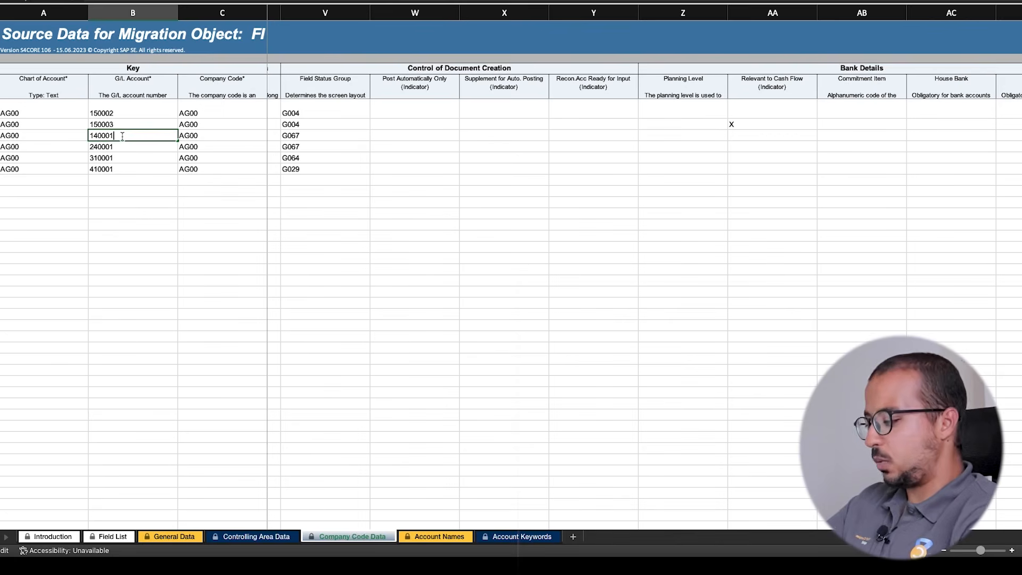
click(117, 193)
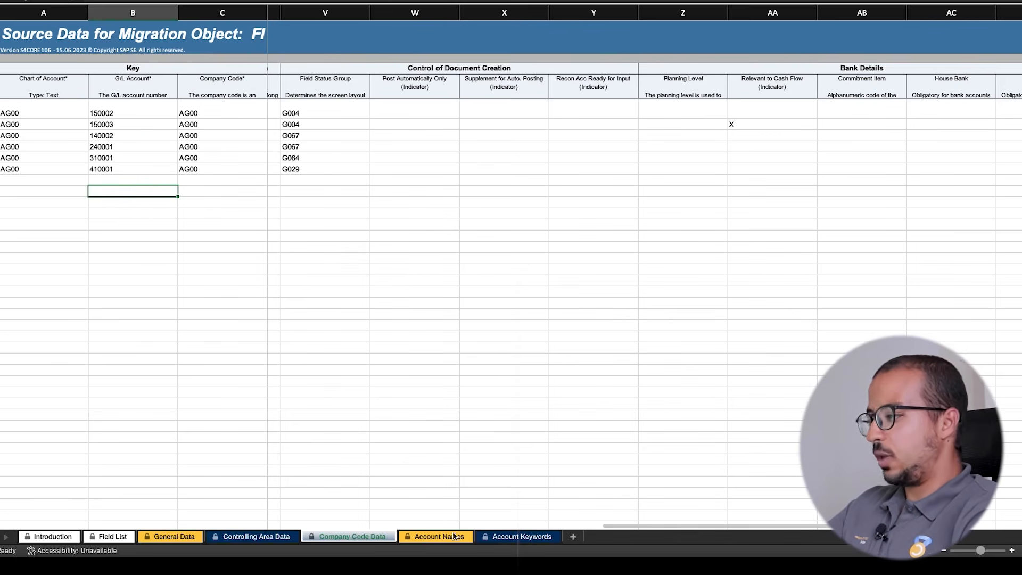
Change G/L account 140001 to 140002 on the Account Names sheet
click(424, 534)
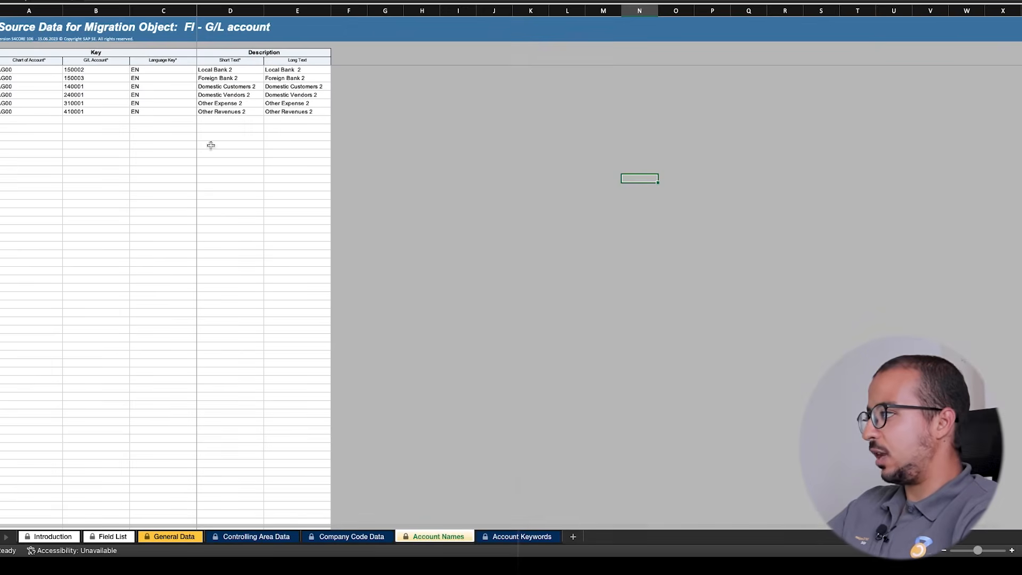
click(86, 86)
double_click(99, 86)
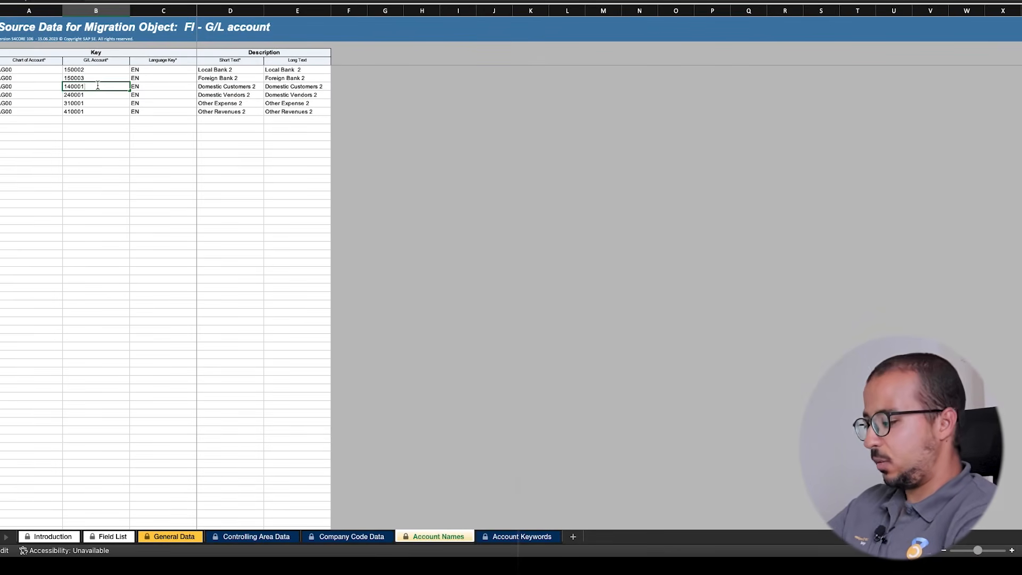
key(Return)
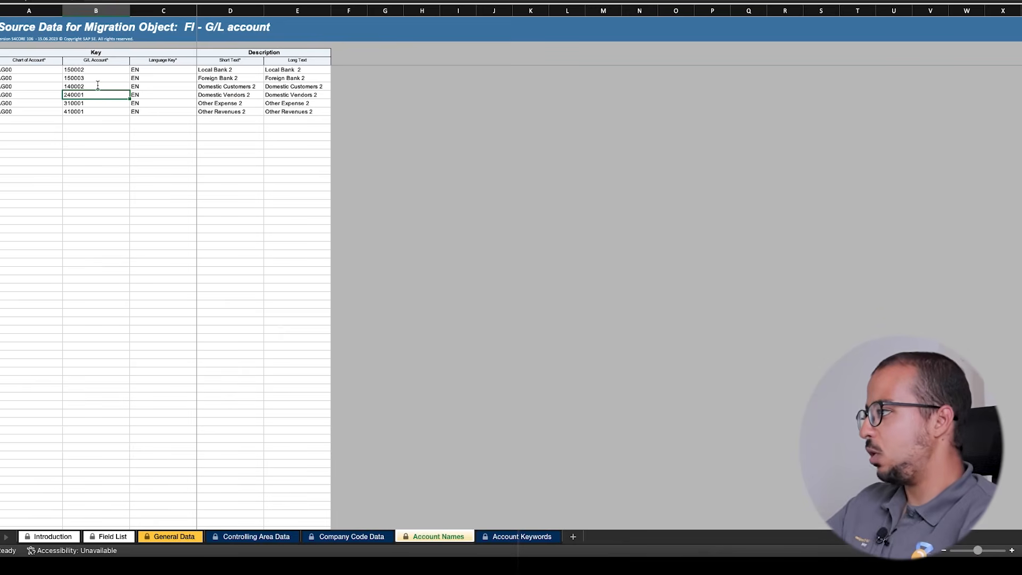
click(80, 88)
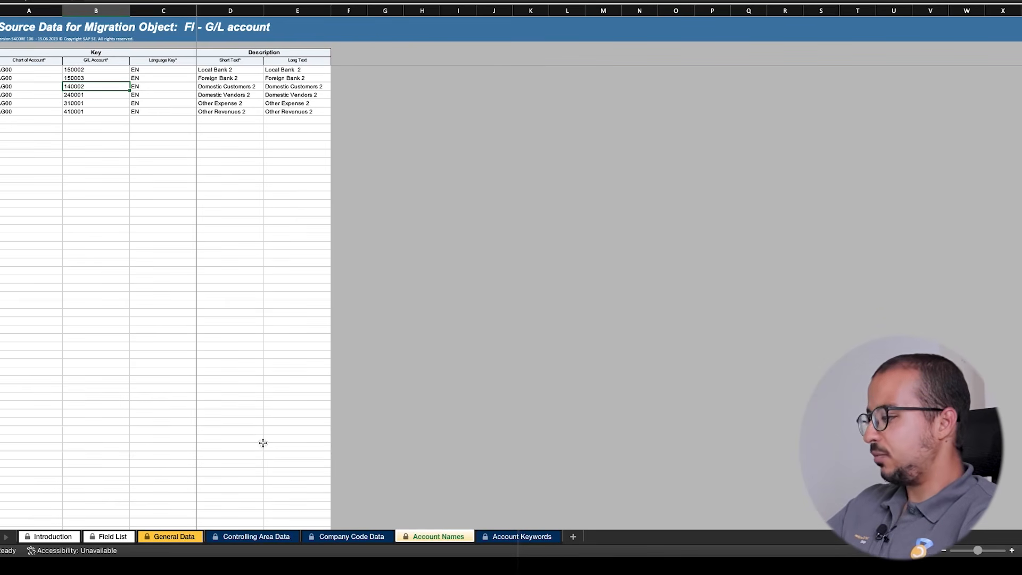
Check the G/L accounts on the Controlling Area Data sheet and save the workbook
click(262, 539)
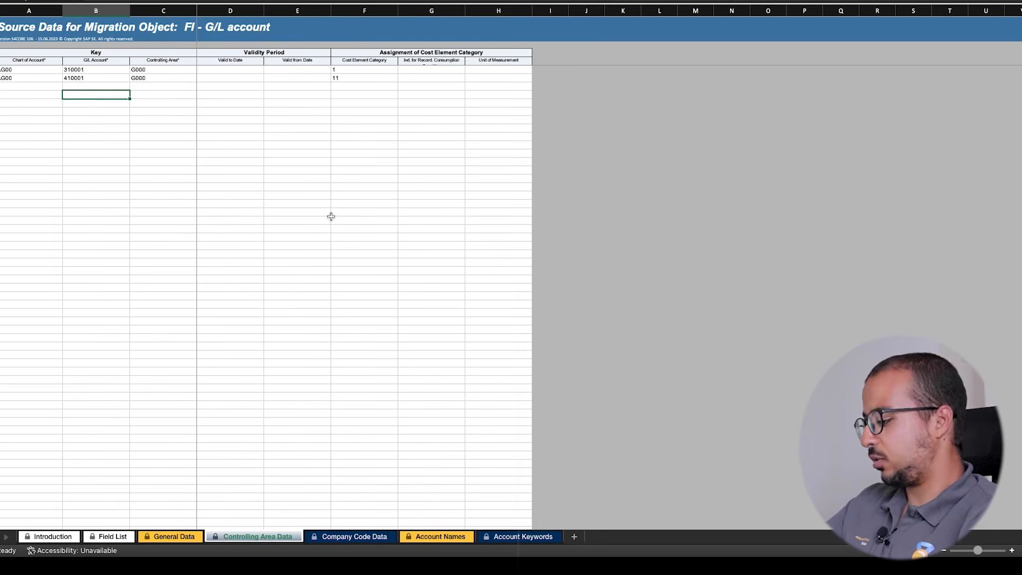
key(super+s)
click(542, 204)
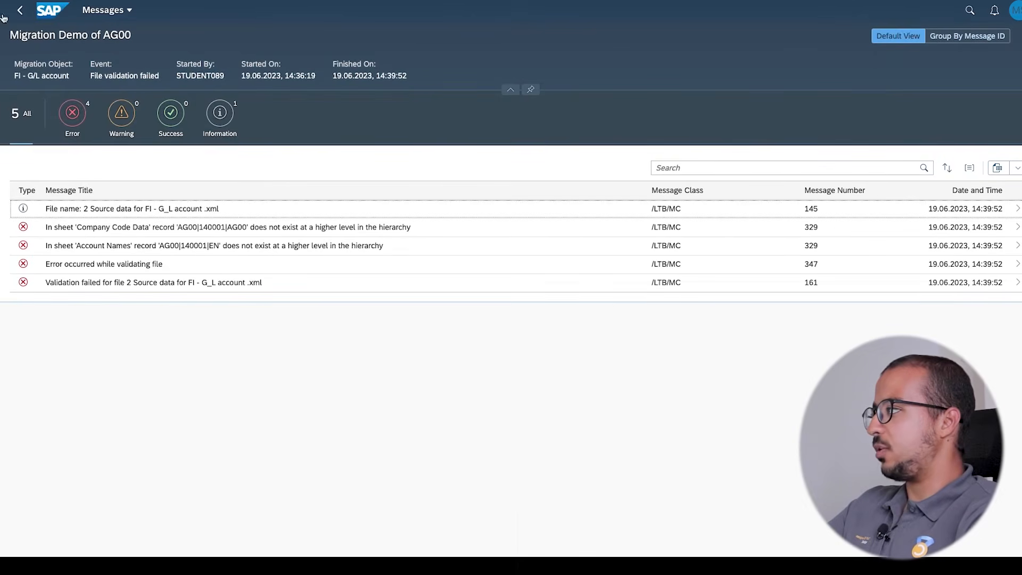
Return to the Migration Demo of AG00 project in SAP and open the file upload page for FI - G/L account
click(21, 10)
click(22, 10)
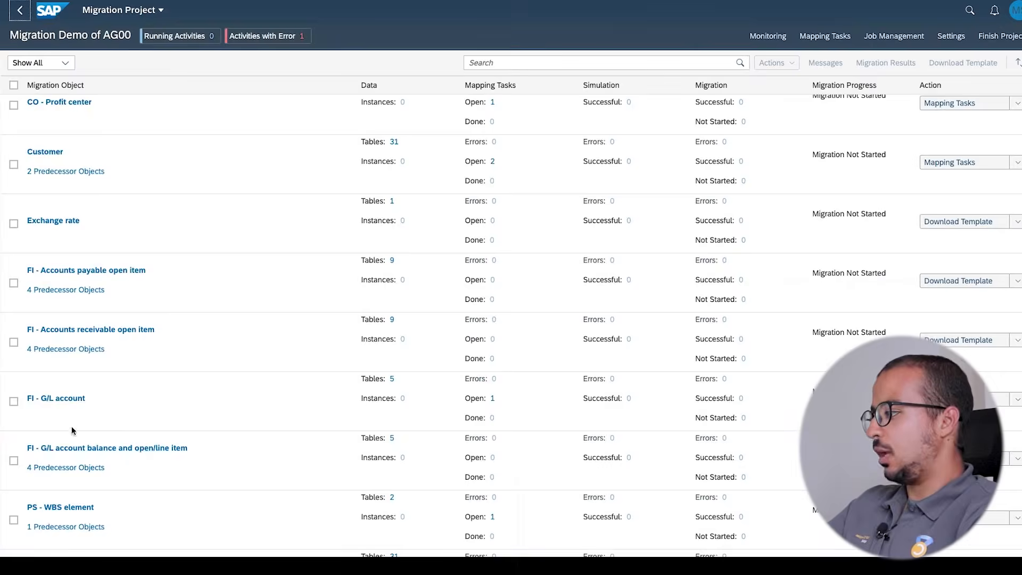
click(14, 401)
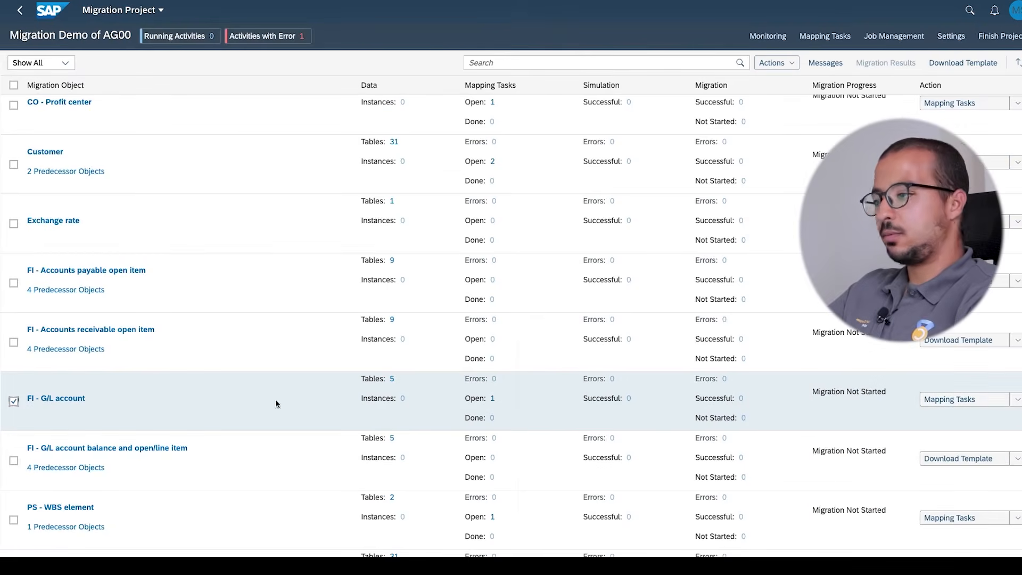
click(1016, 399)
click(947, 433)
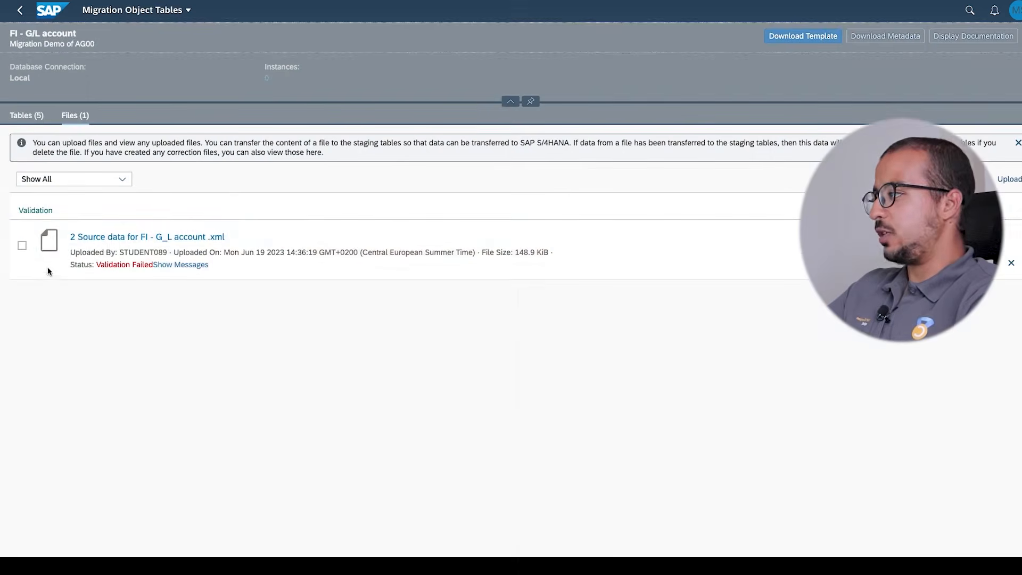
Delete the uploaded file 2 Source data for FI - G_L account .xml and upload the corrected file in its place
click(22, 245)
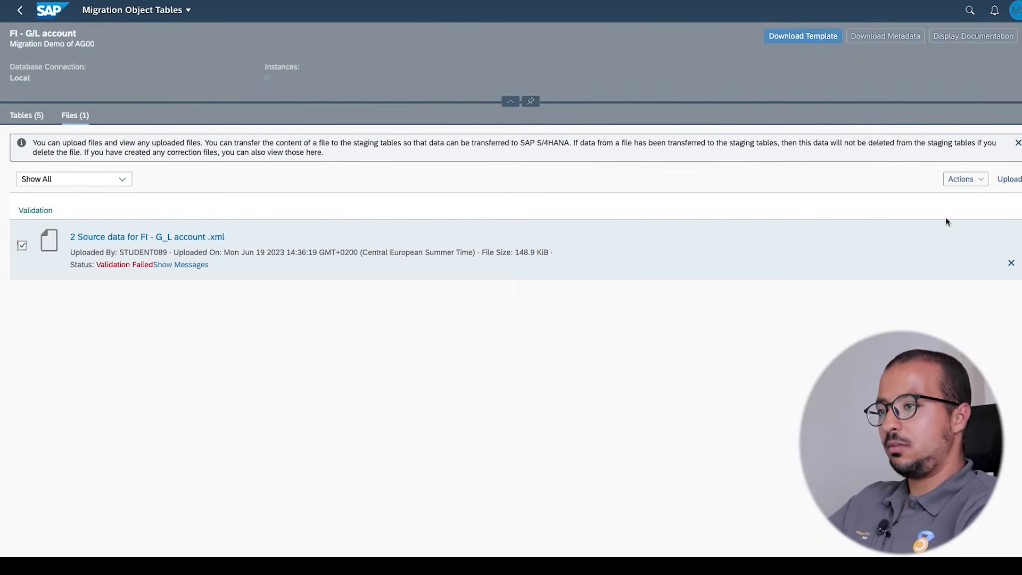
click(975, 180)
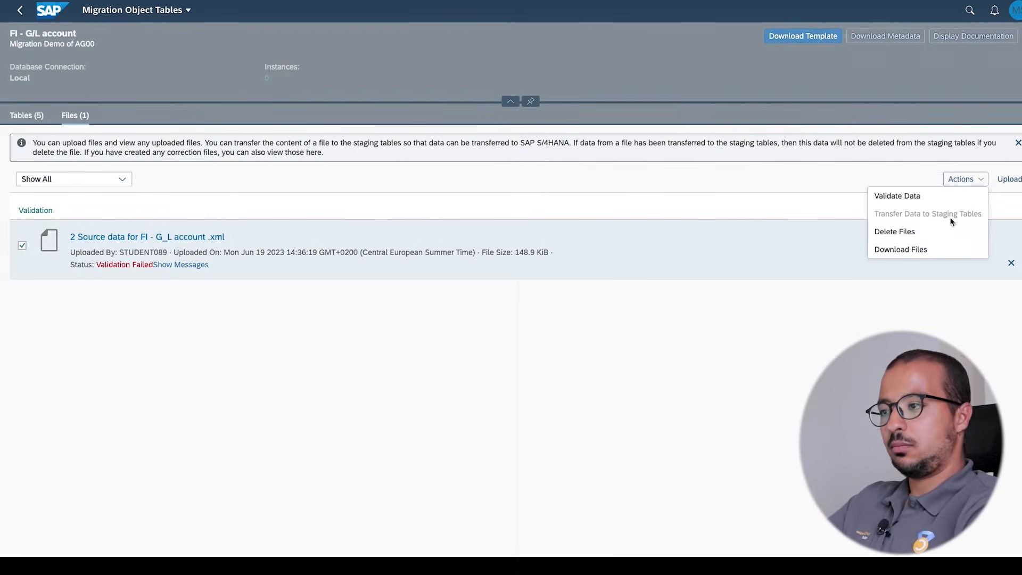
click(919, 235)
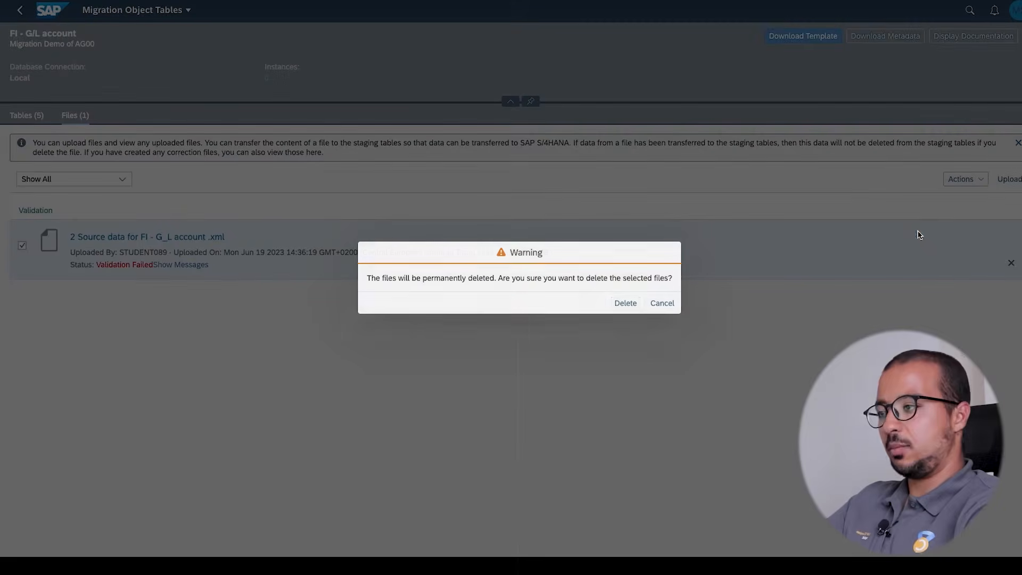
click(627, 303)
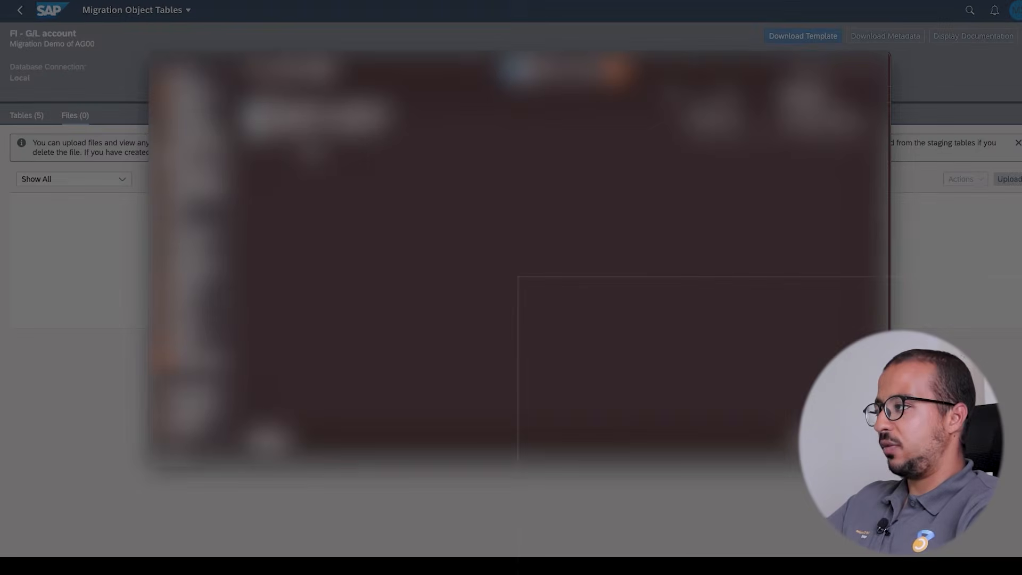
double_click(320, 116)
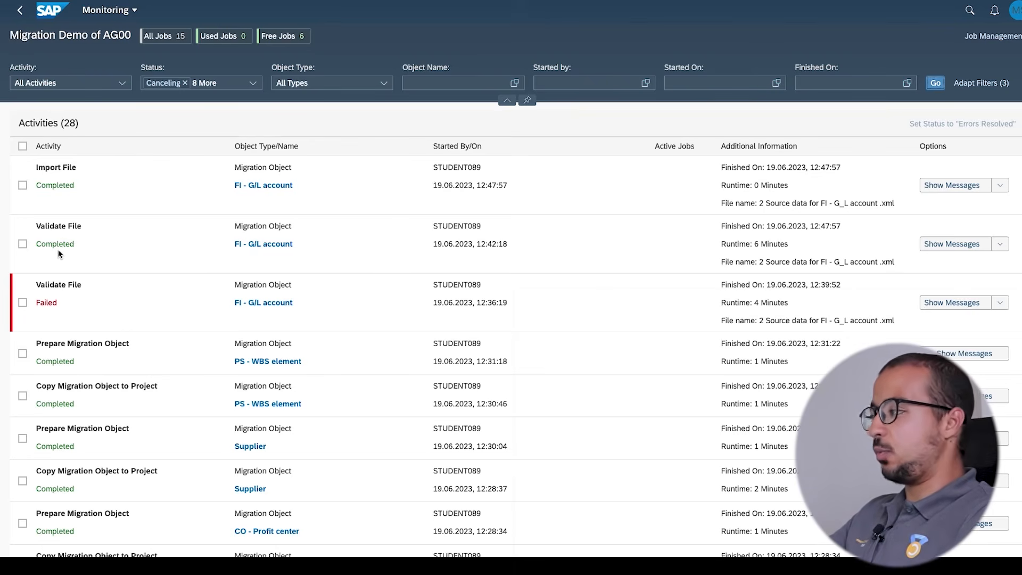
Review the messages of the latest FI - G/L account file validation and return to the migration project overview
click(953, 244)
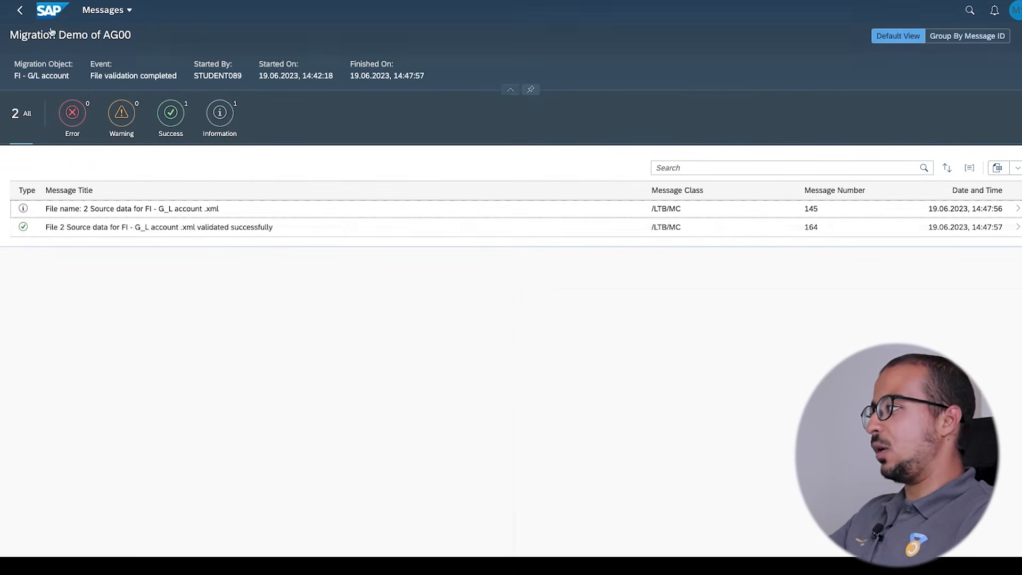
click(19, 12)
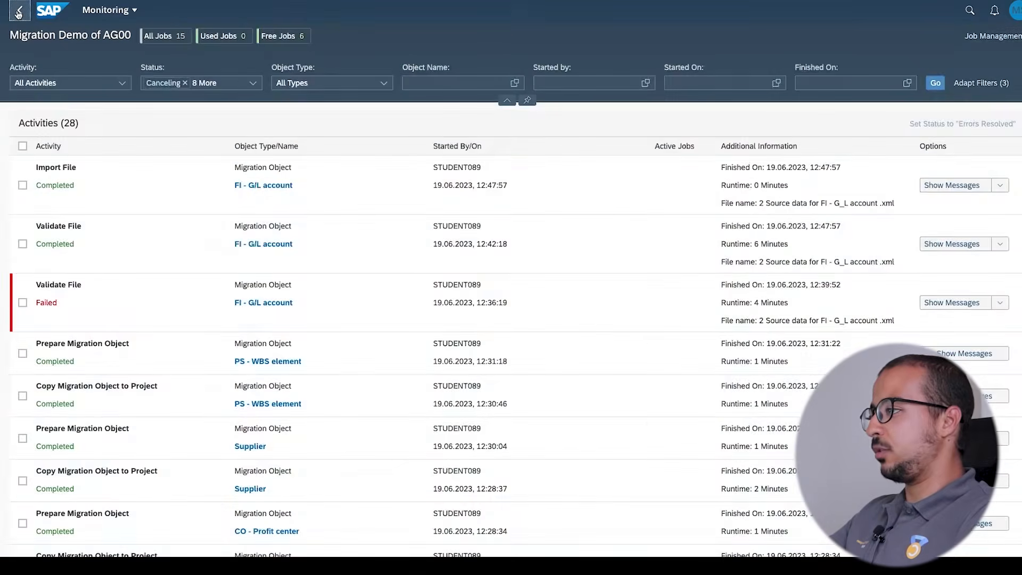
click(19, 12)
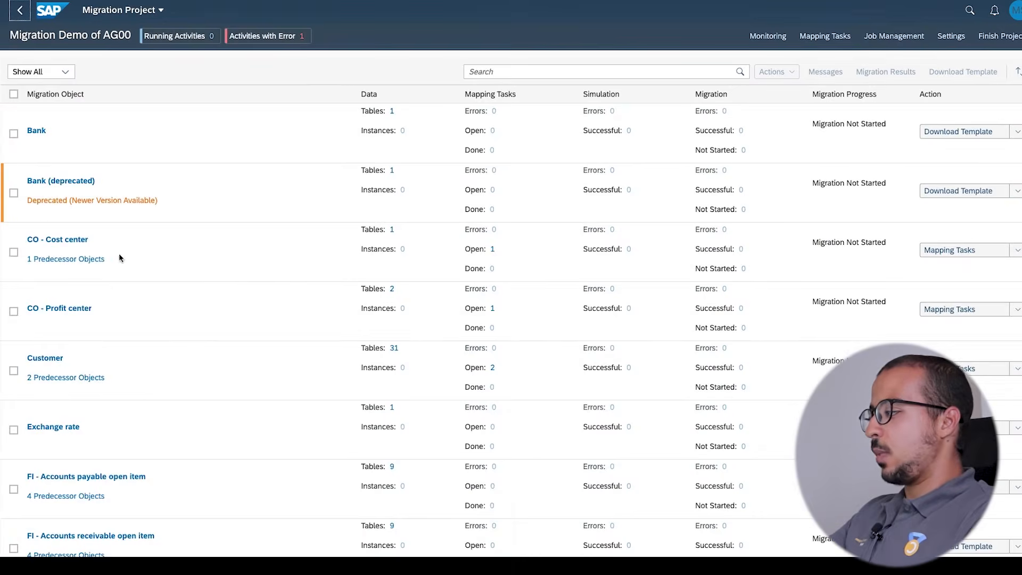
Select the FI - G/L account migration object and look through its available actions
scroll(153, 377, down, 5)
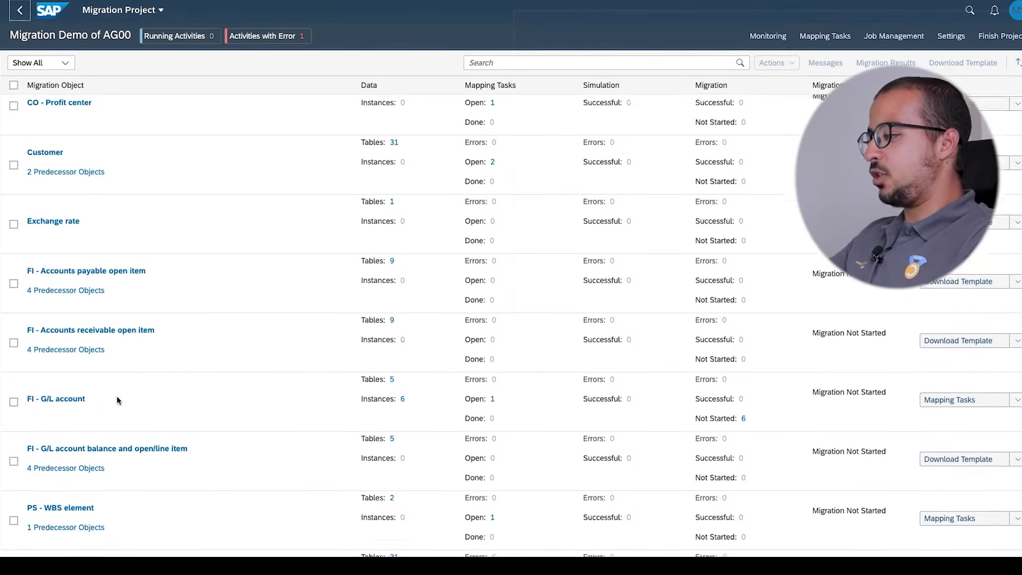
click(14, 389)
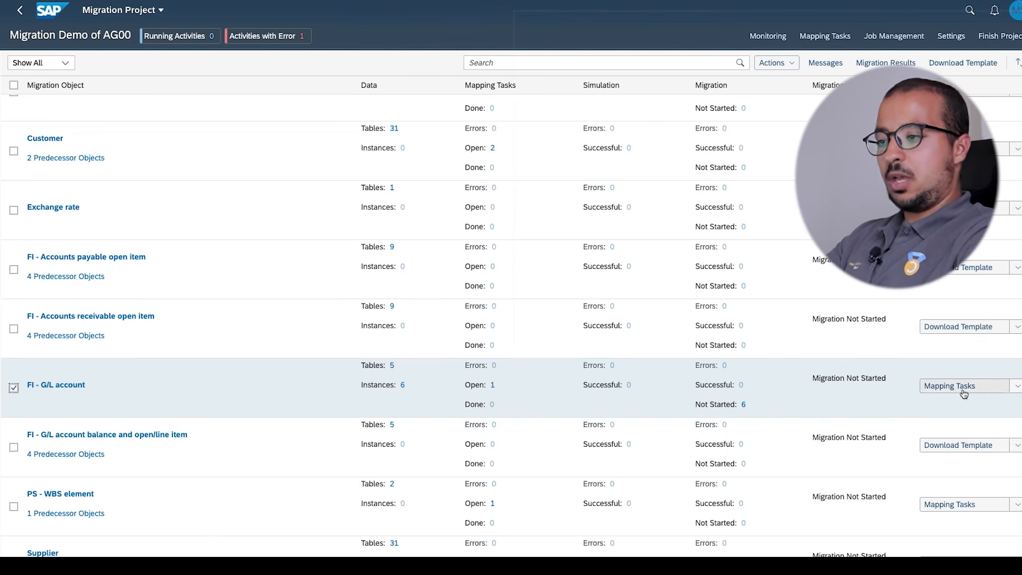
click(1016, 386)
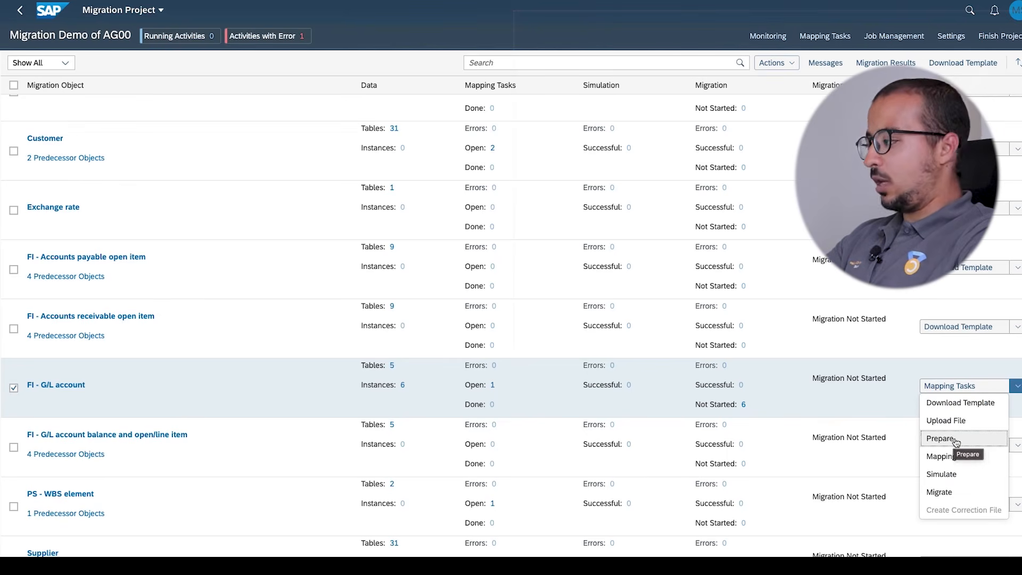
click(976, 374)
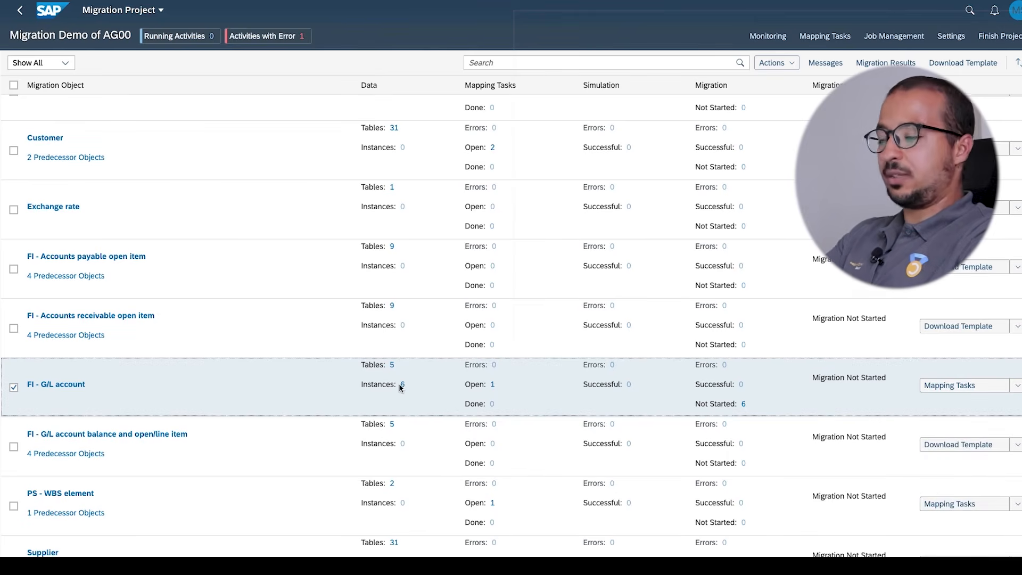
Open the FI - G/L account instances and display all additional fields of G/L account 140002
scroll(399, 388, up, 1)
scroll(401, 388, up, 1)
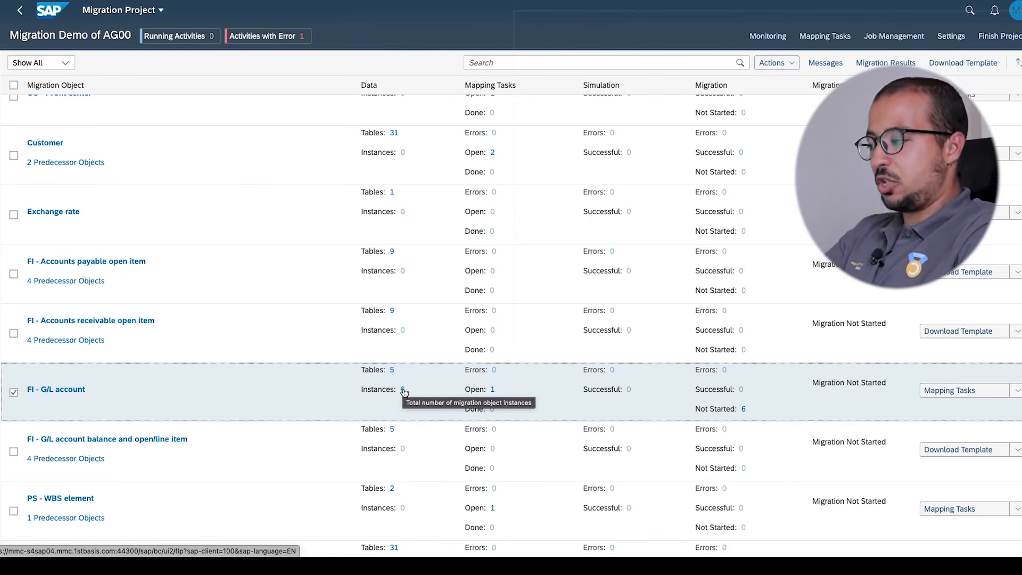
click(403, 389)
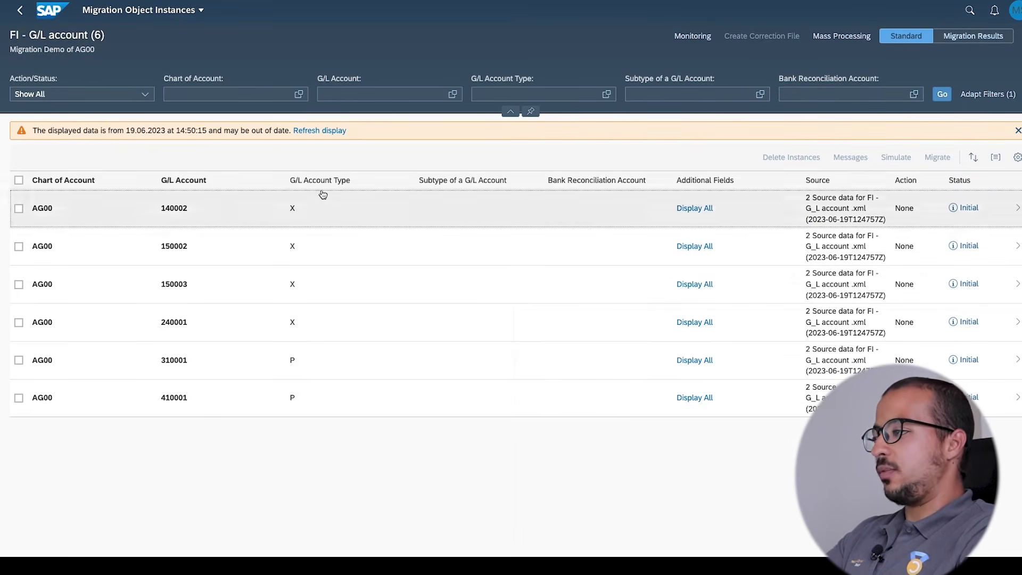
click(696, 211)
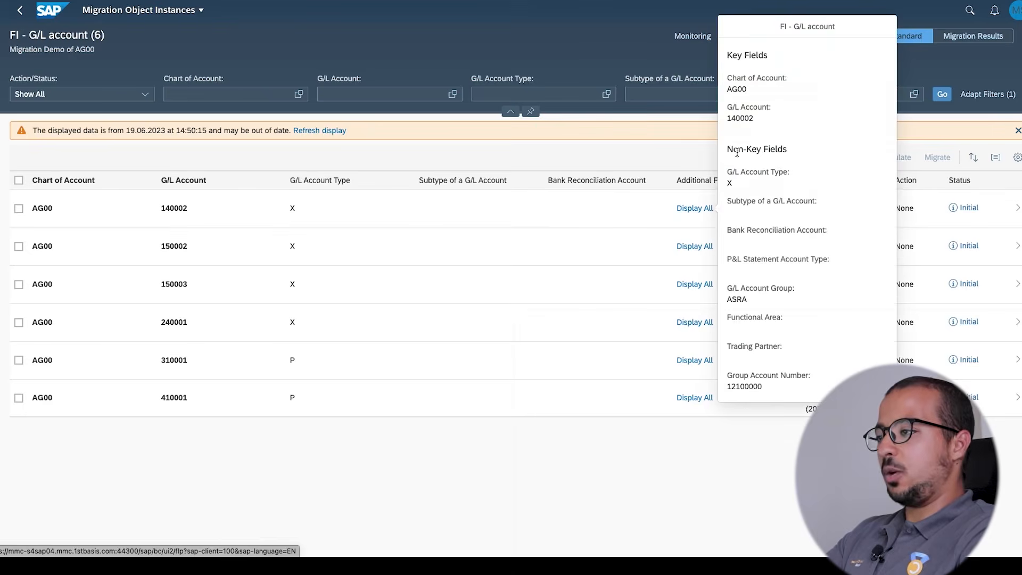
click(768, 437)
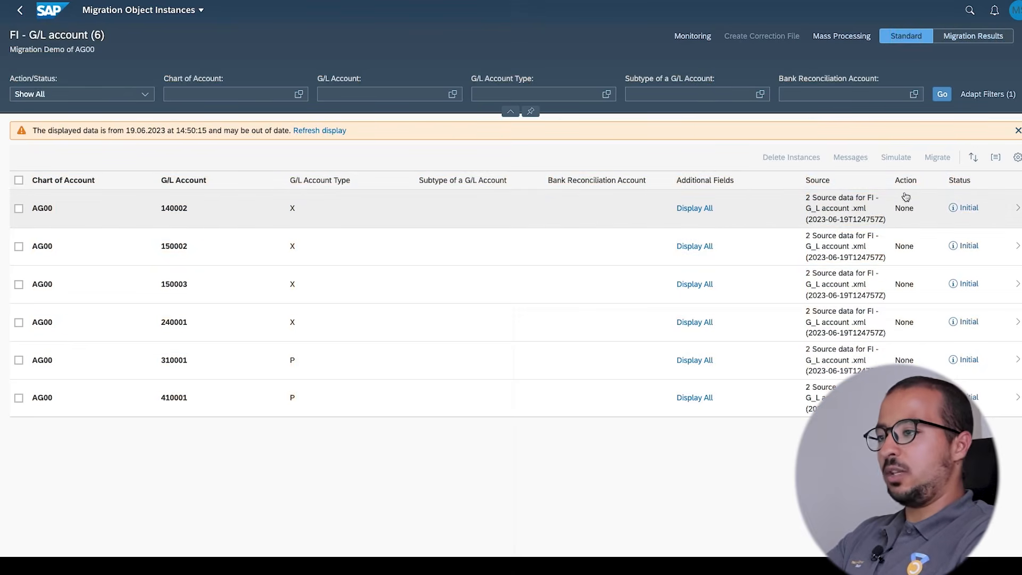
Examine the Controlling Area Data and Company Code Data tables of instance 140002, and return to the migration project overview
click(994, 210)
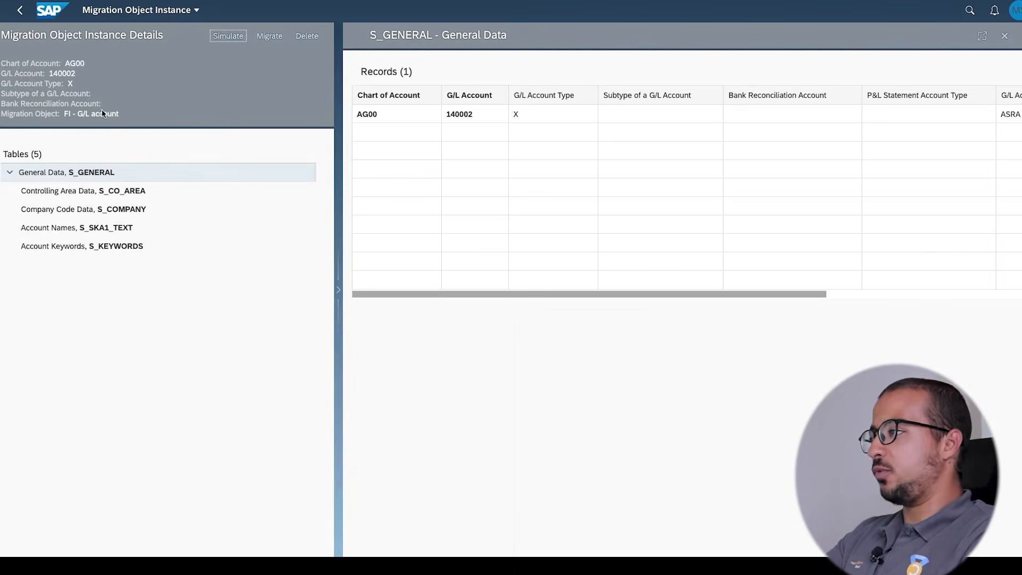
click(101, 190)
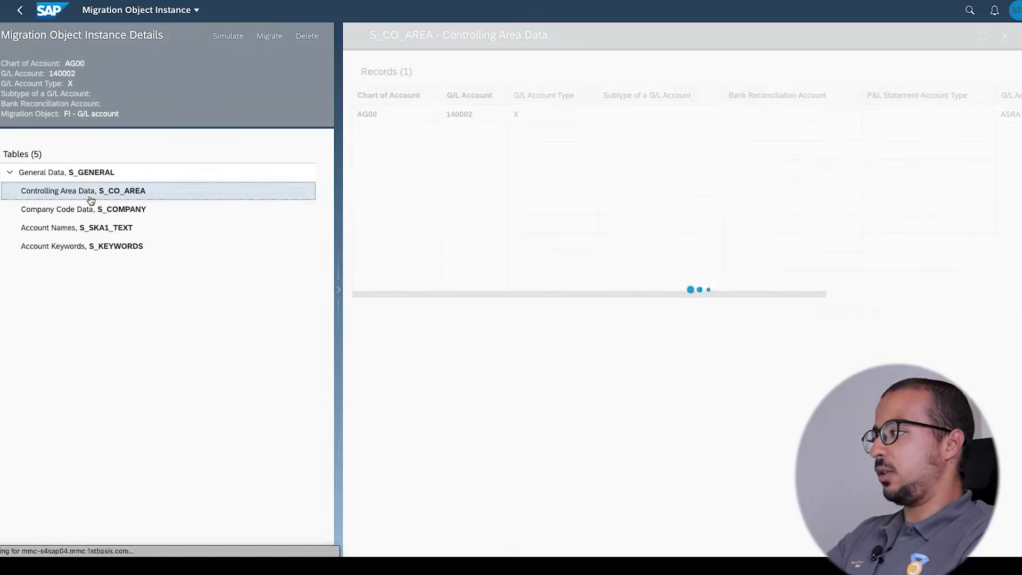
click(88, 211)
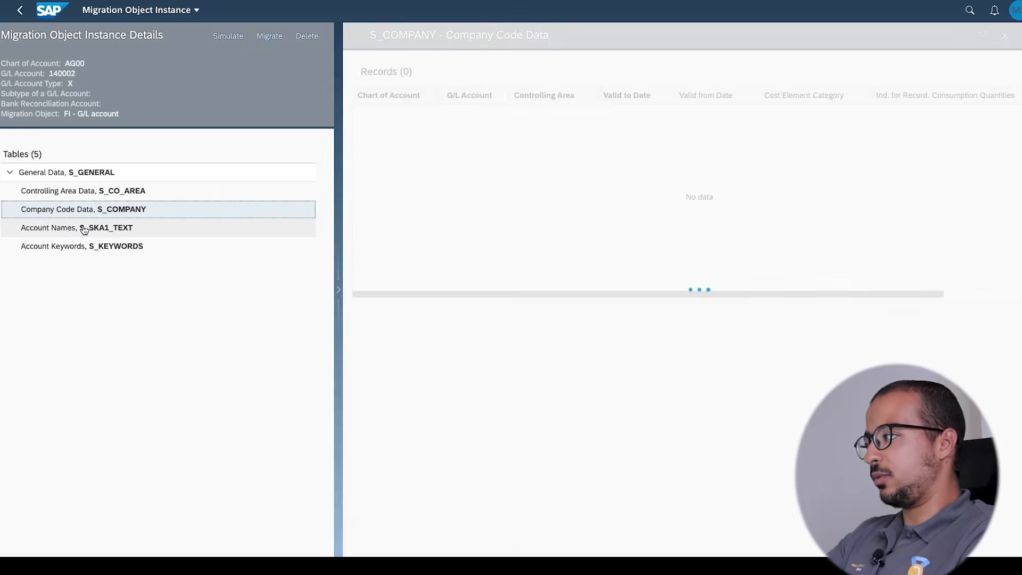
scroll(771, 200, right, 3)
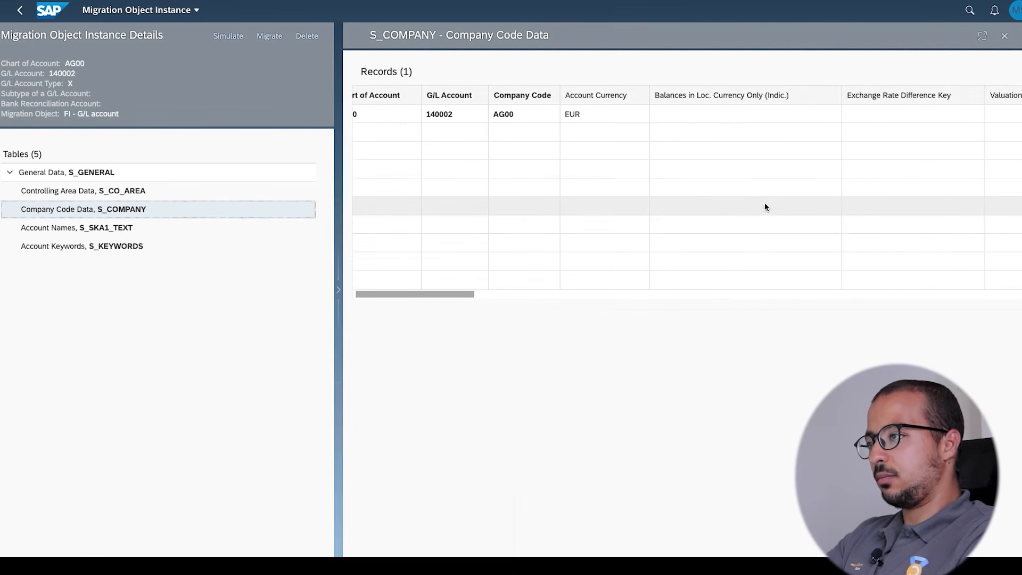
scroll(713, 191, right, 5)
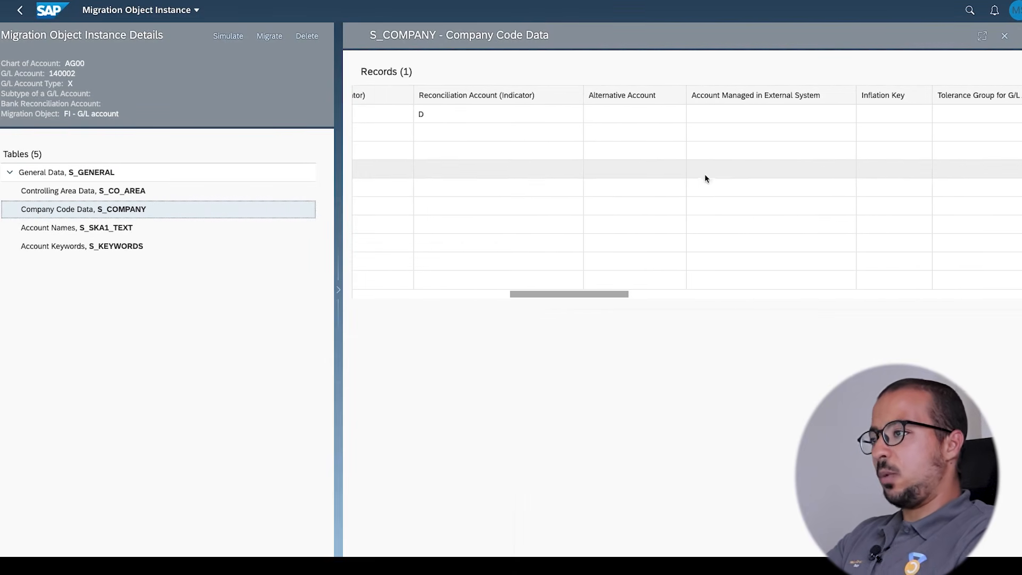
click(18, 11)
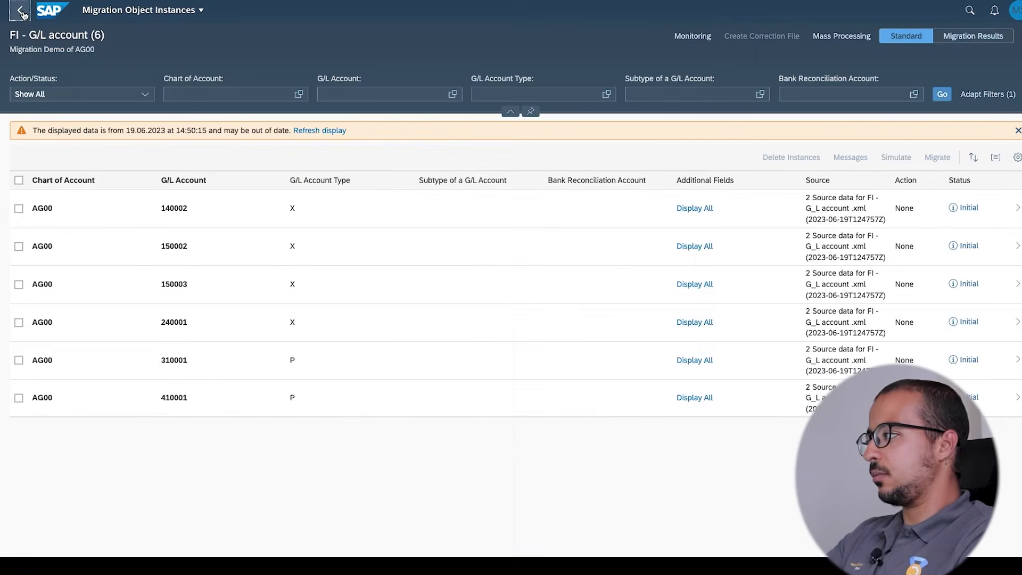
click(22, 12)
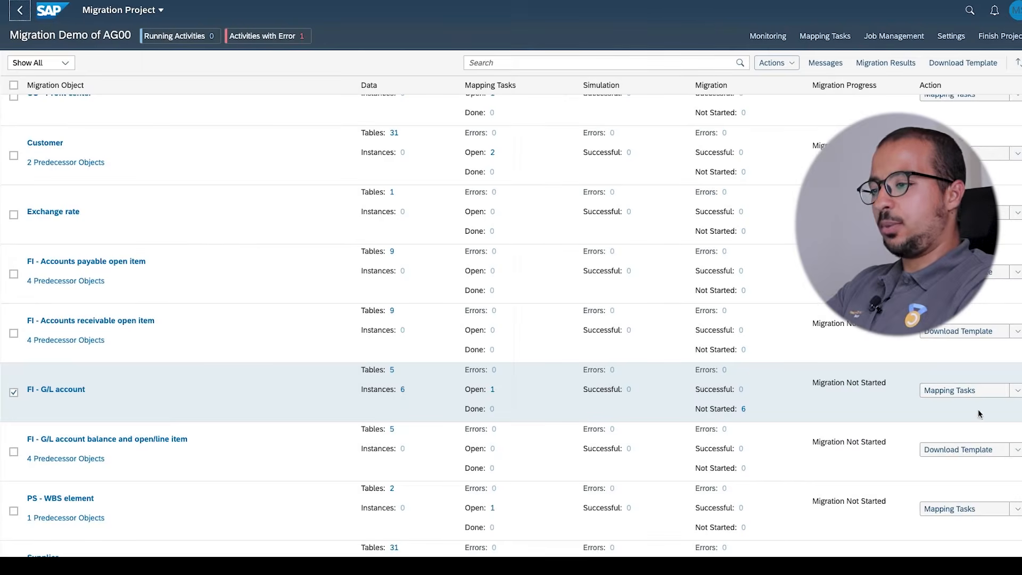
Prepare the staging tables of FI - G/L account with the consistency check off, and check the activity in Monitoring
click(1017, 390)
click(951, 446)
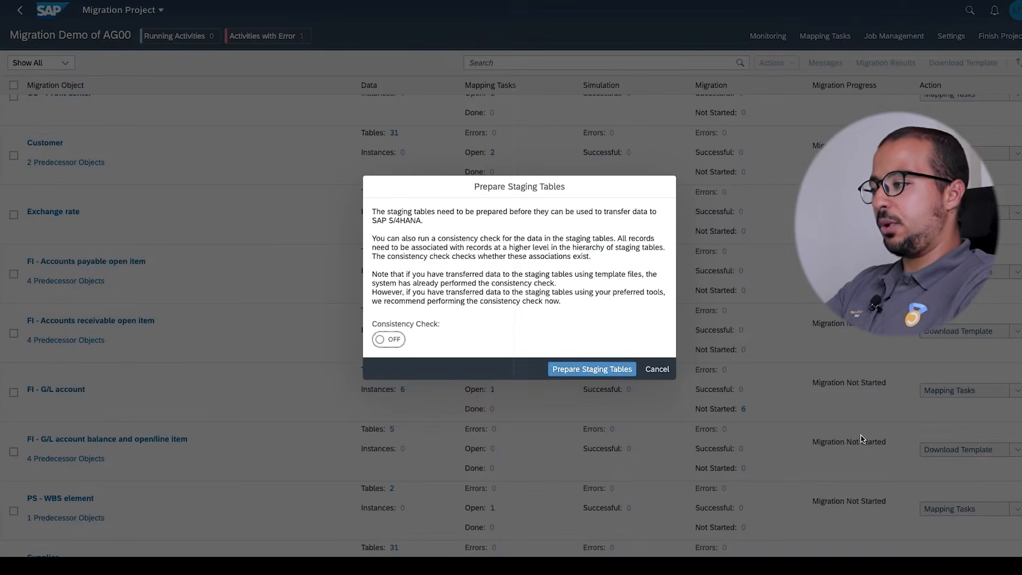
click(603, 371)
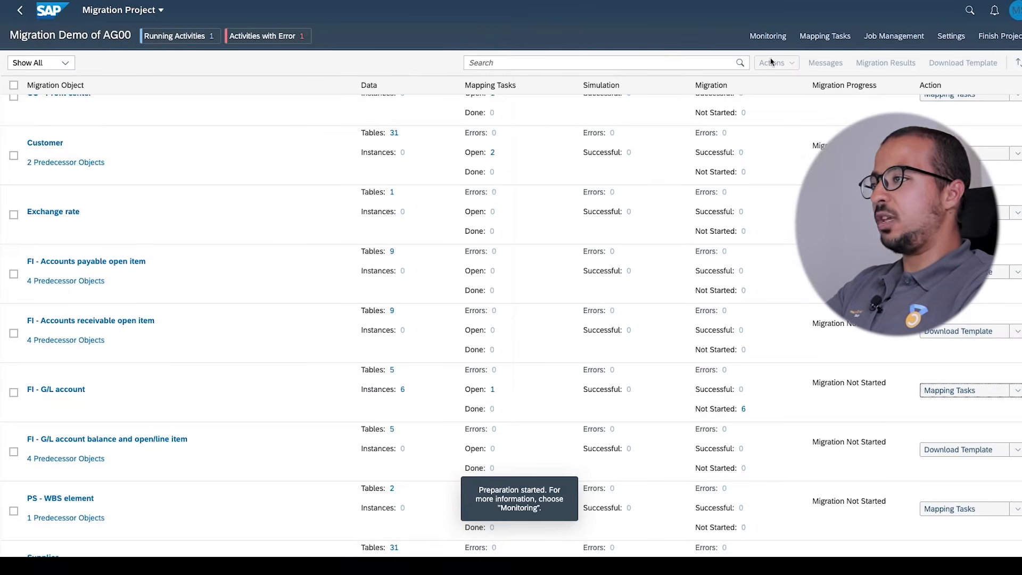
click(768, 36)
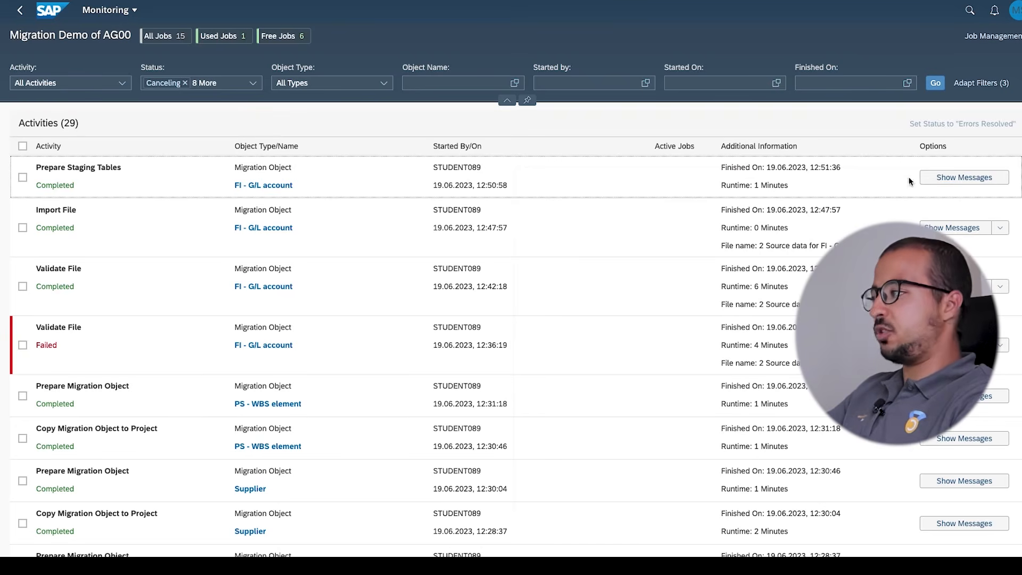
Return to the migration project overview and open the mapping tasks of FI - G/L account
click(19, 10)
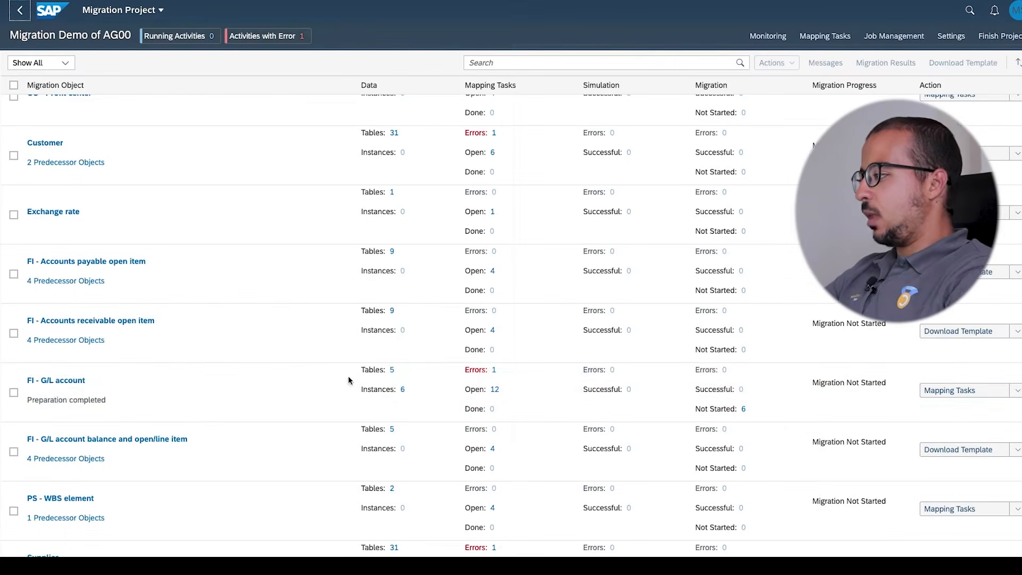
click(14, 394)
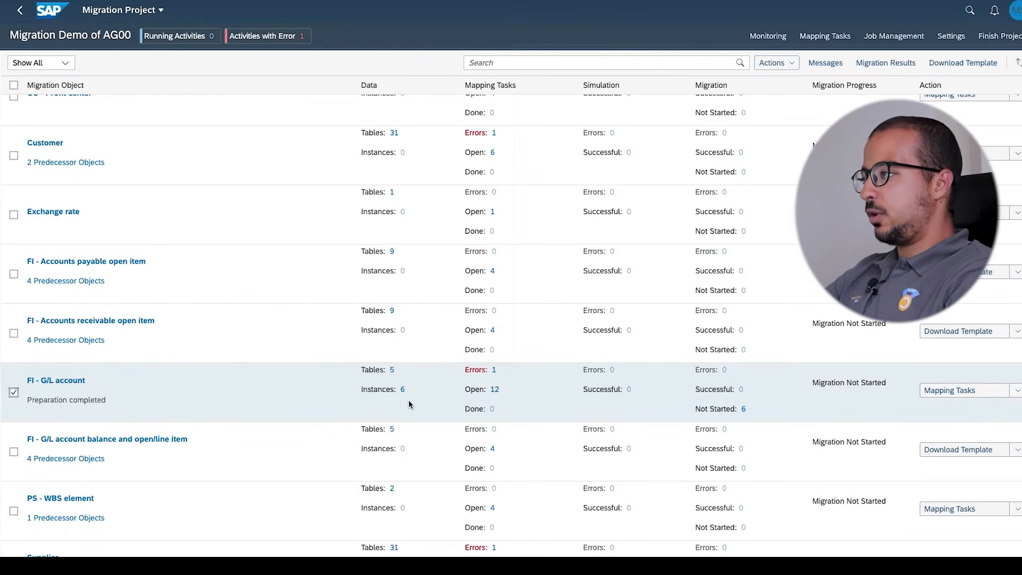
scroll(463, 245, up, 1)
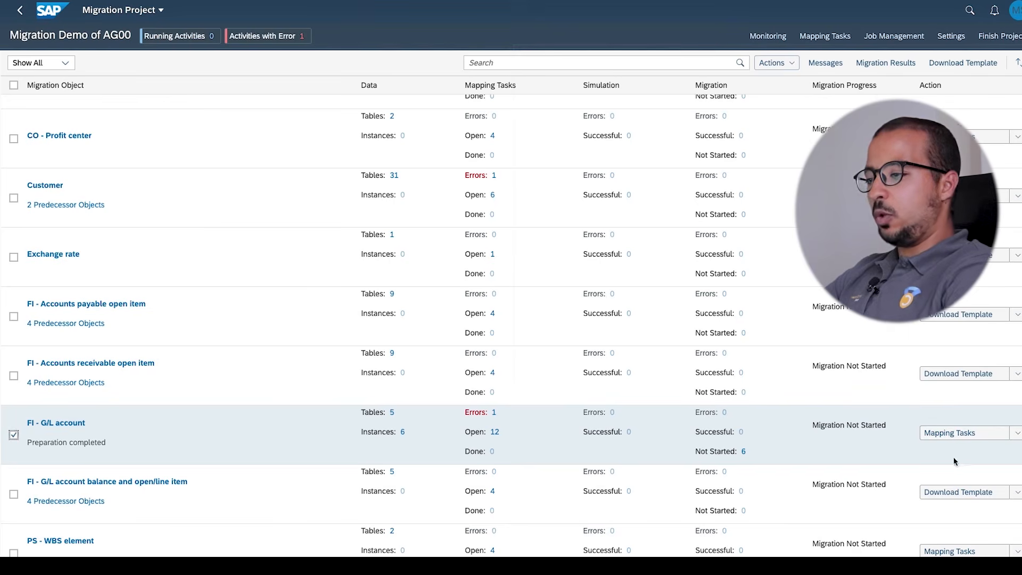
click(987, 443)
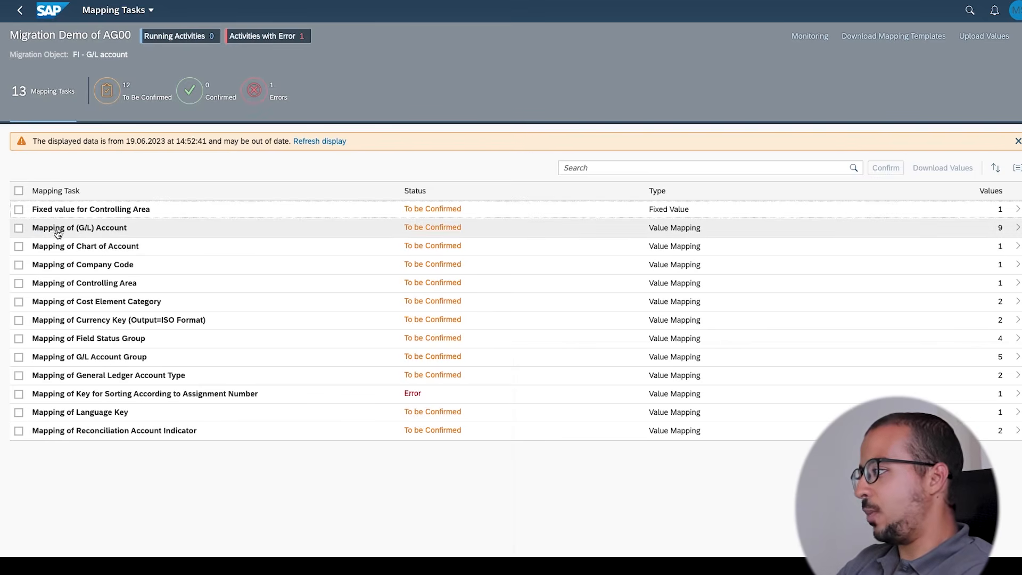
Open Mapping of (G/L) Account and compare source value 410001 with its S/4HANA target value
click(21, 229)
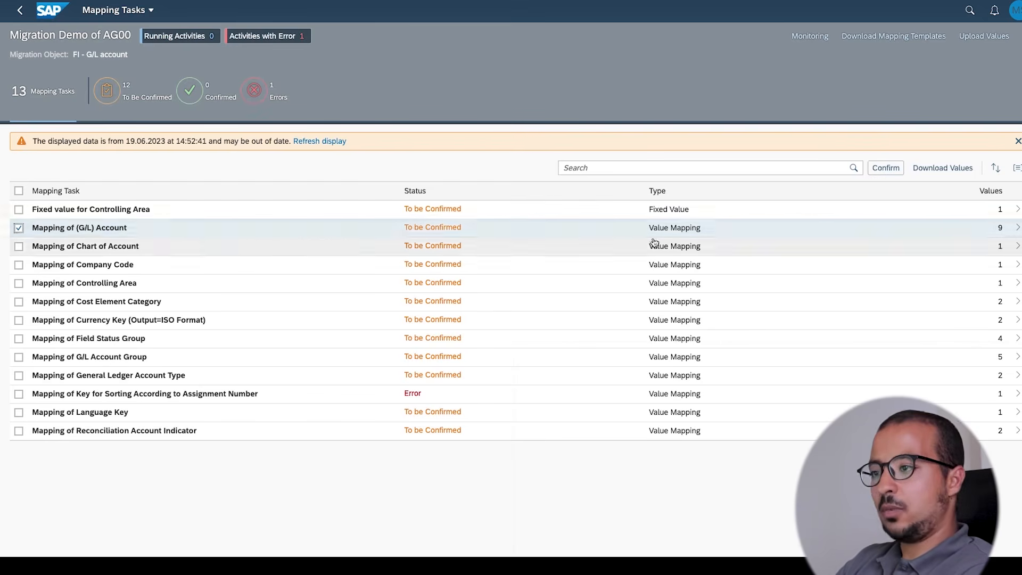
click(1001, 232)
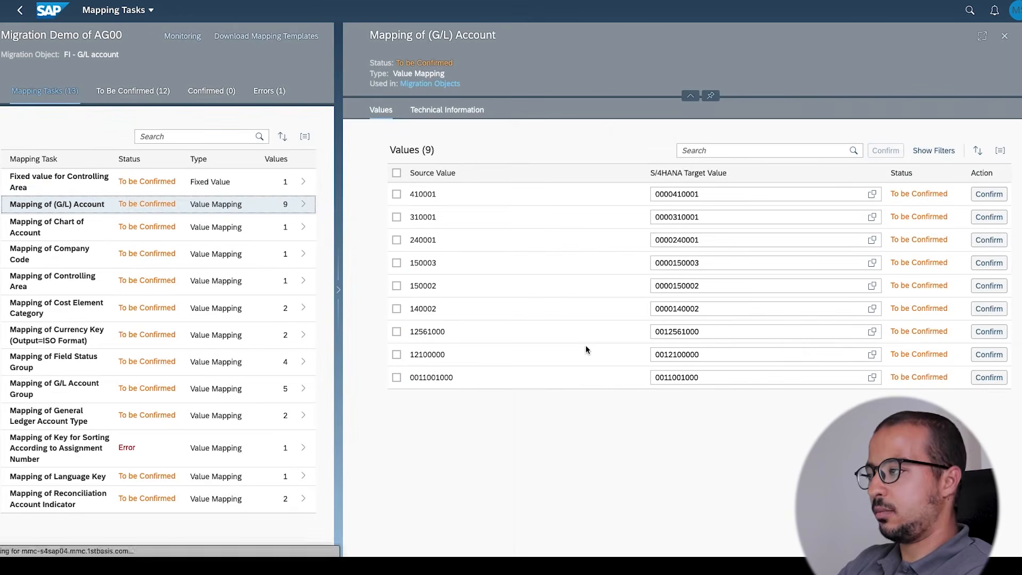
click(432, 194)
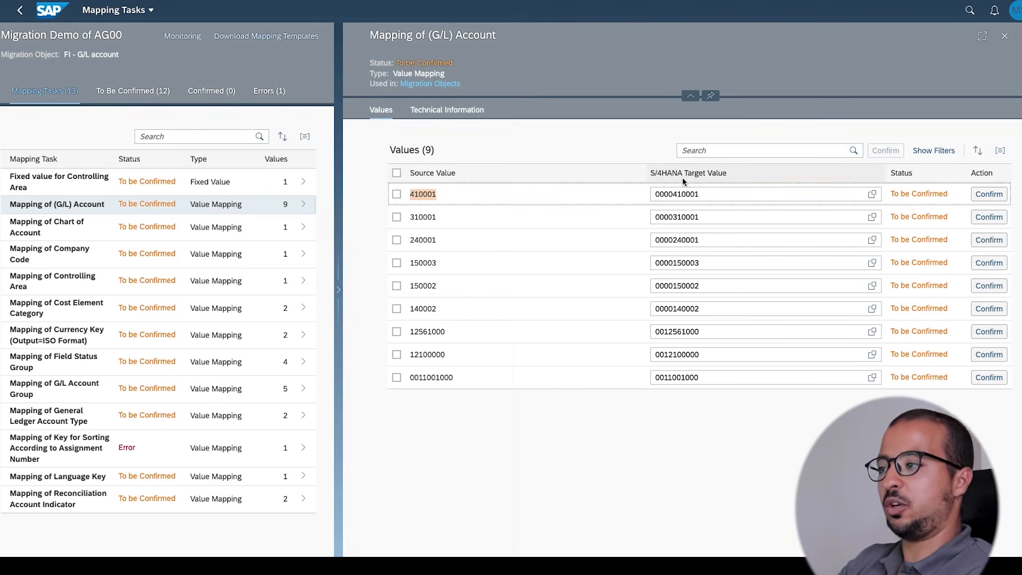
drag(674, 193, 639, 190)
click(624, 190)
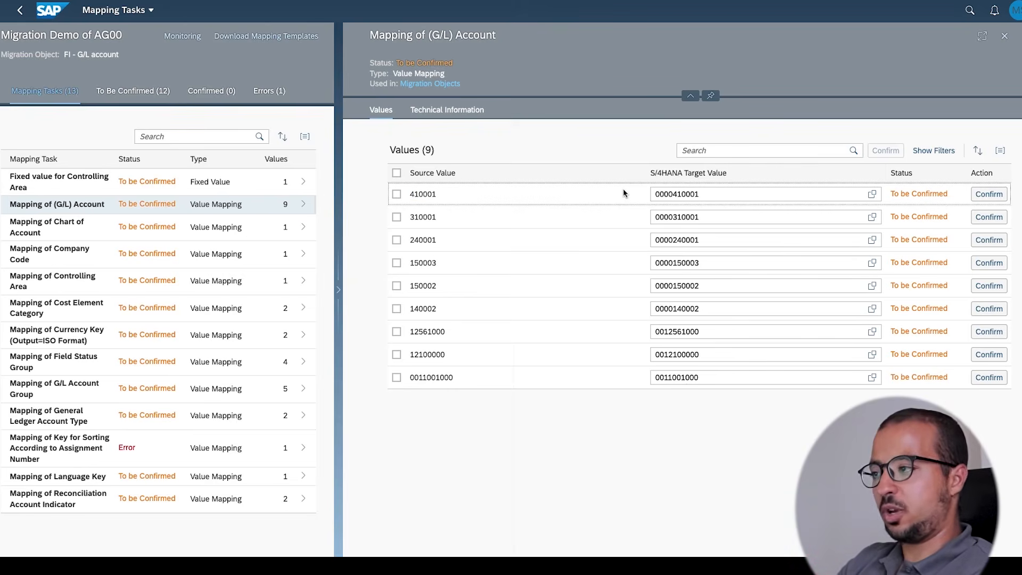
drag(701, 194, 653, 196)
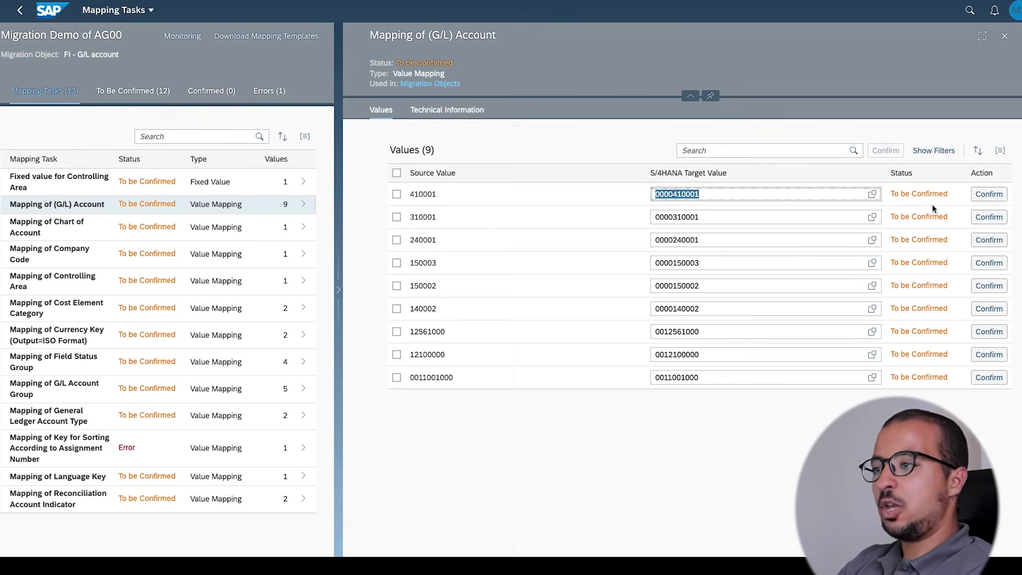
Confirm all values of Mapping of (G/L) Account, starting with 410001, and select the whole list of mapping tasks
click(989, 194)
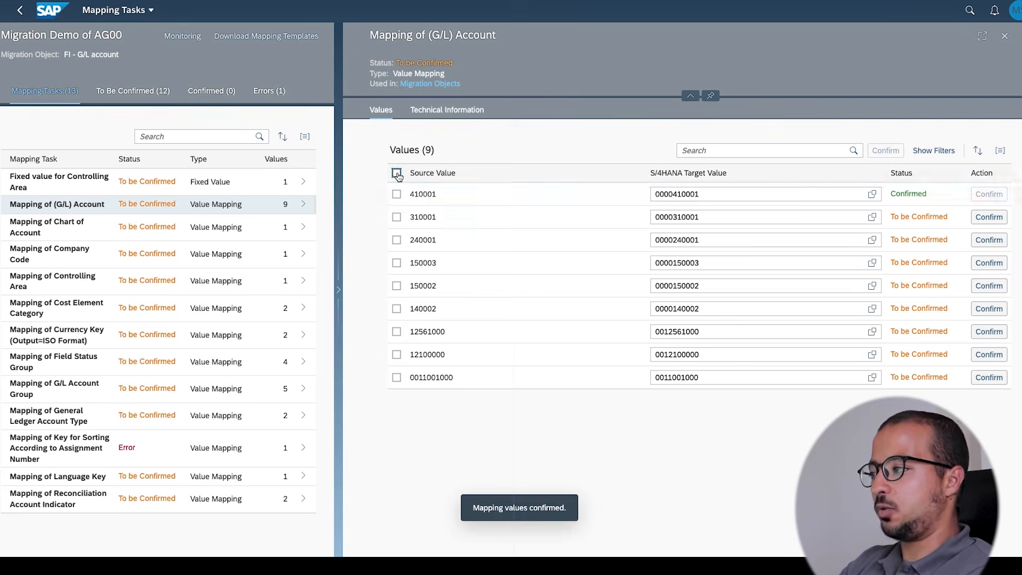
click(397, 174)
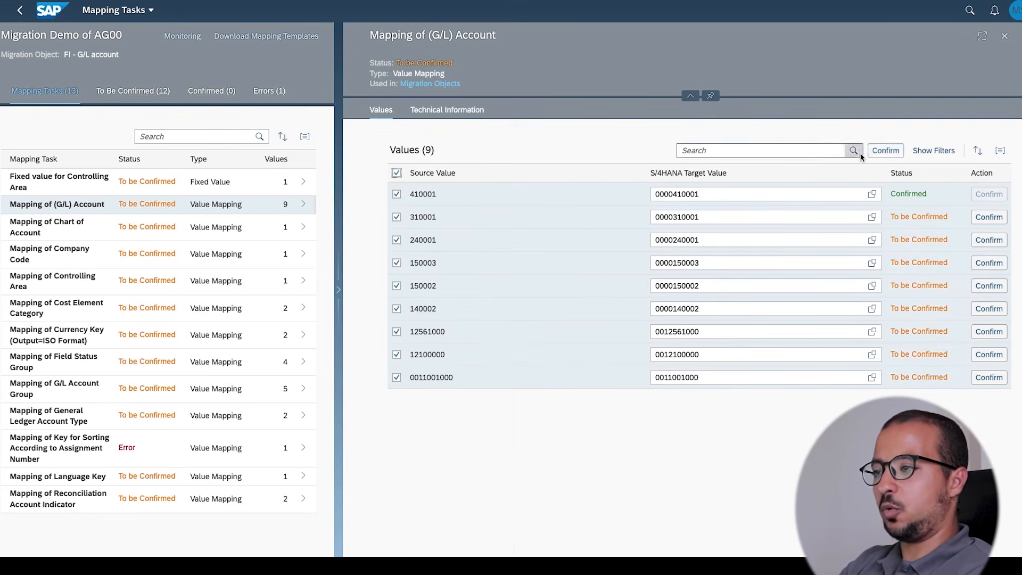
click(886, 151)
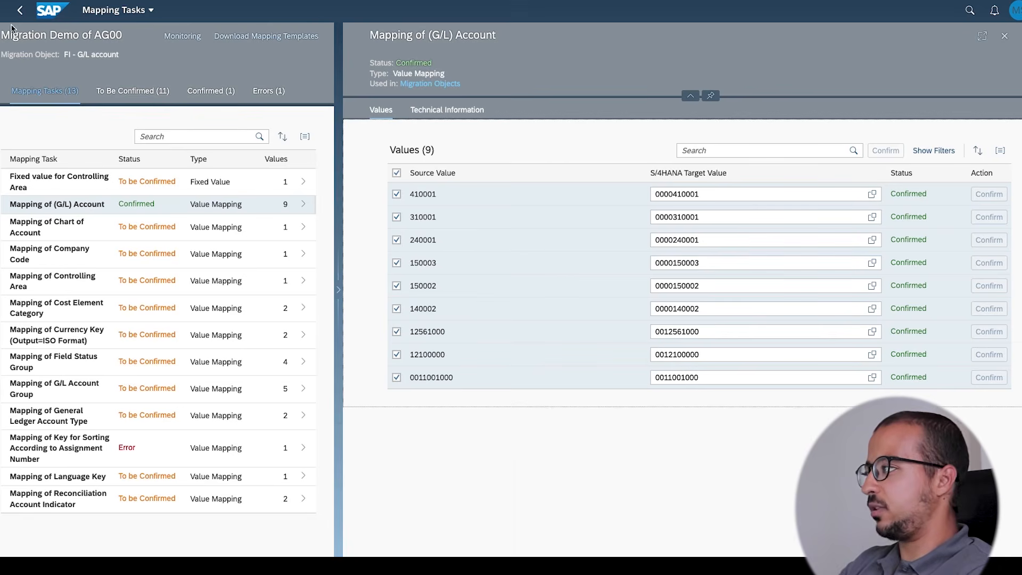
drag(24, 18, 68, 128)
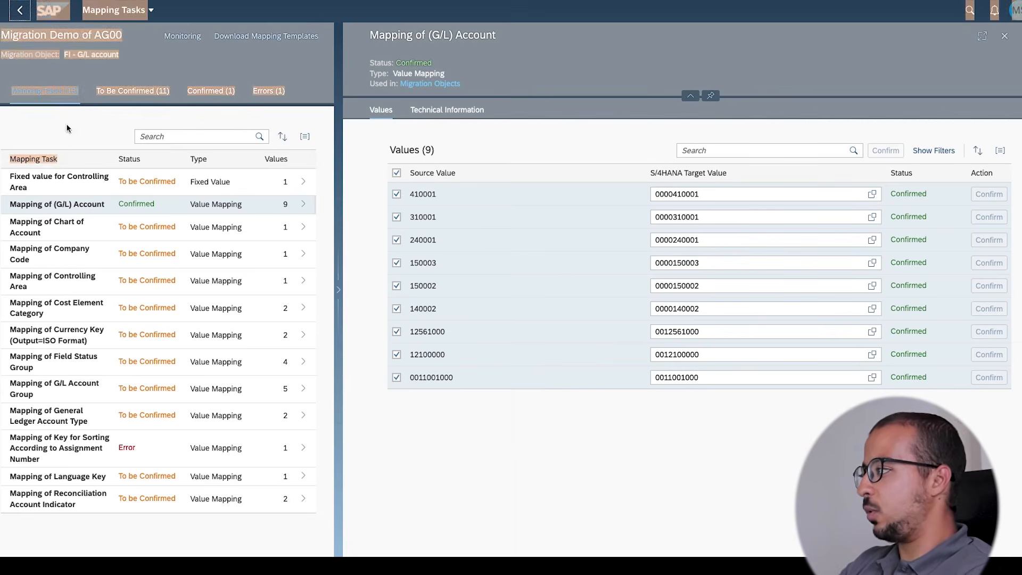
click(67, 128)
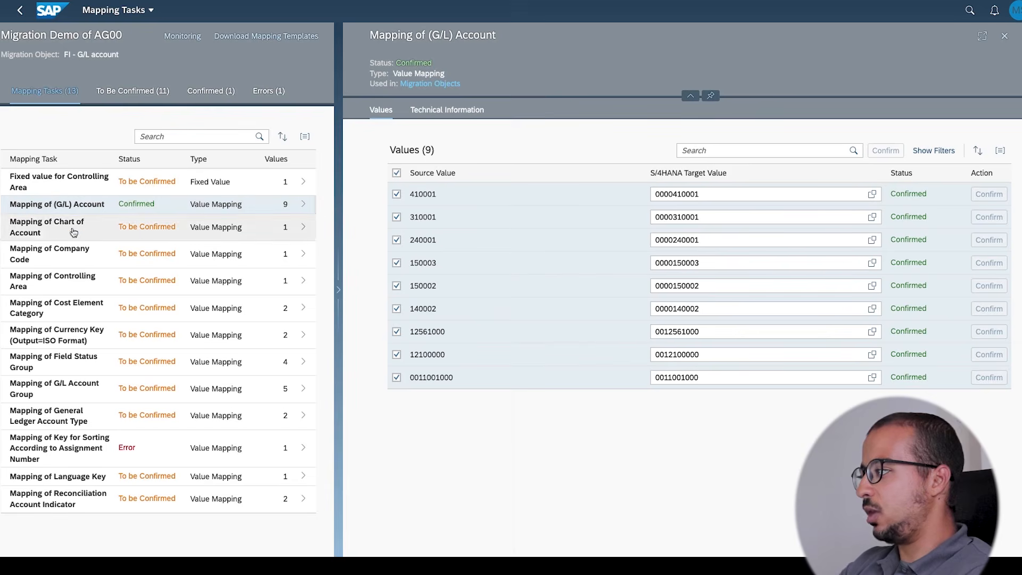
click(1005, 36)
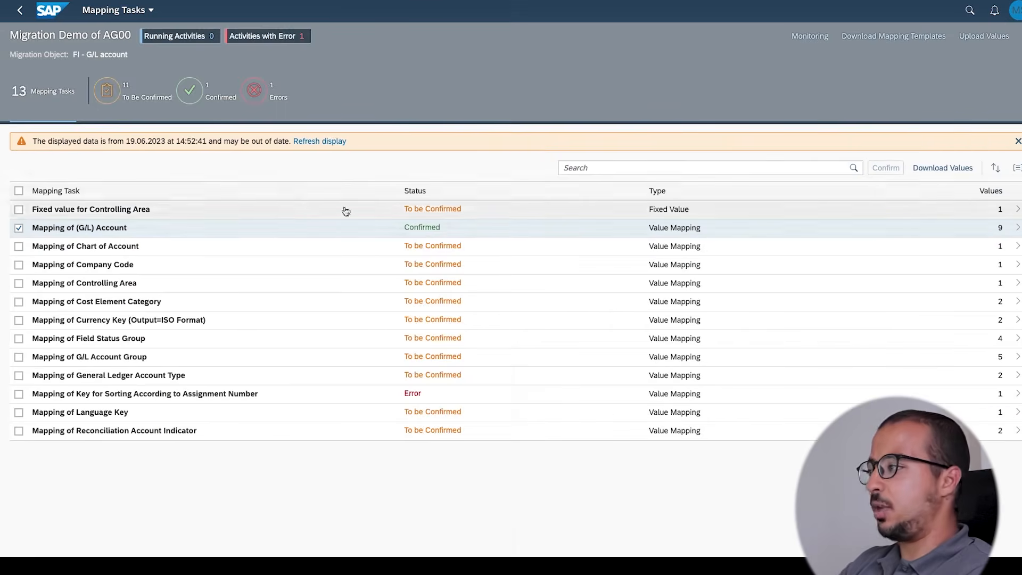
click(19, 190)
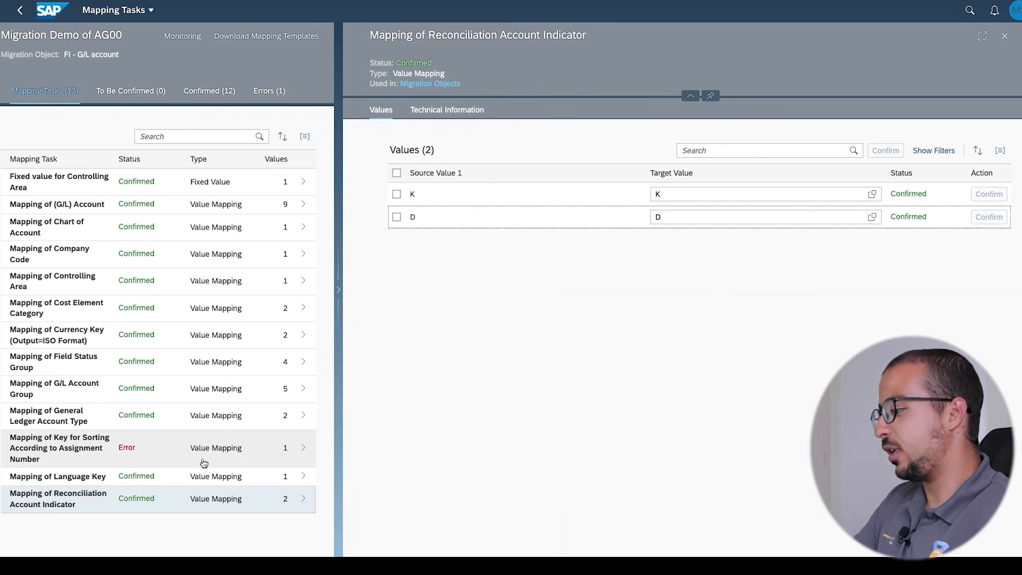
Map source value 0001 of Key for Sorting According to Assignment Number to sort key 001, confirm it, and return to the project overview
click(130, 457)
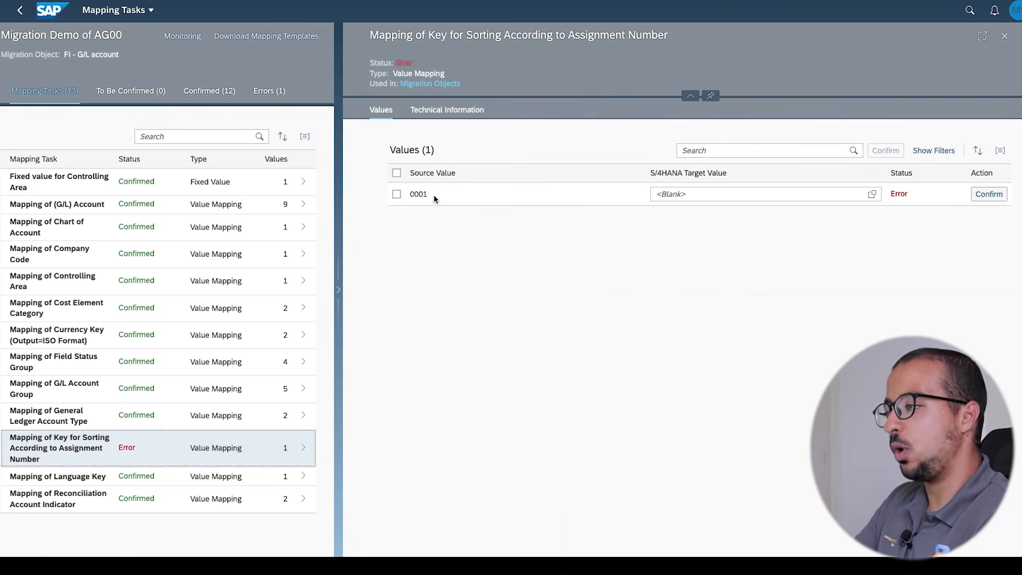
click(711, 193)
text(001)
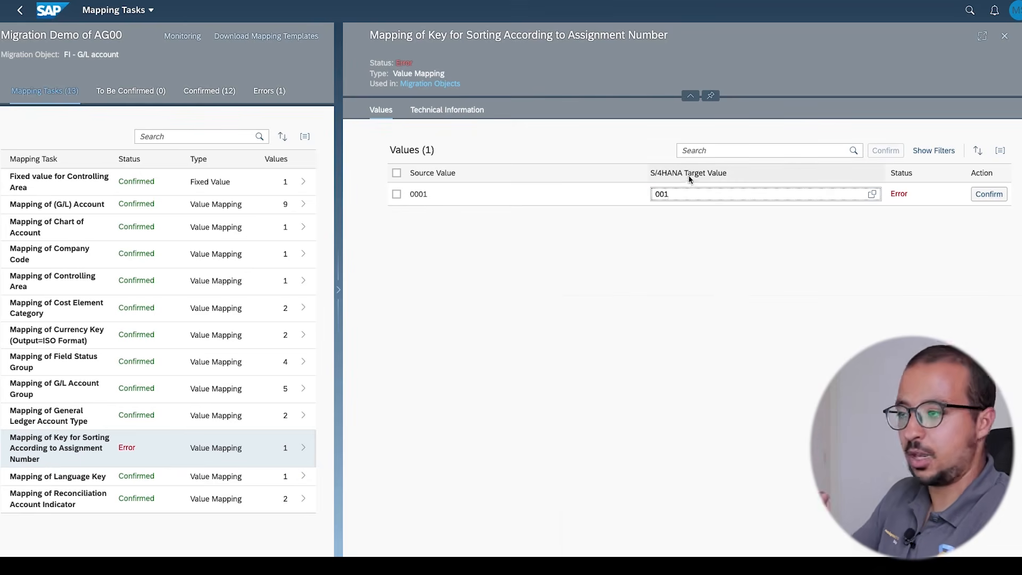
click(673, 196)
click(873, 195)
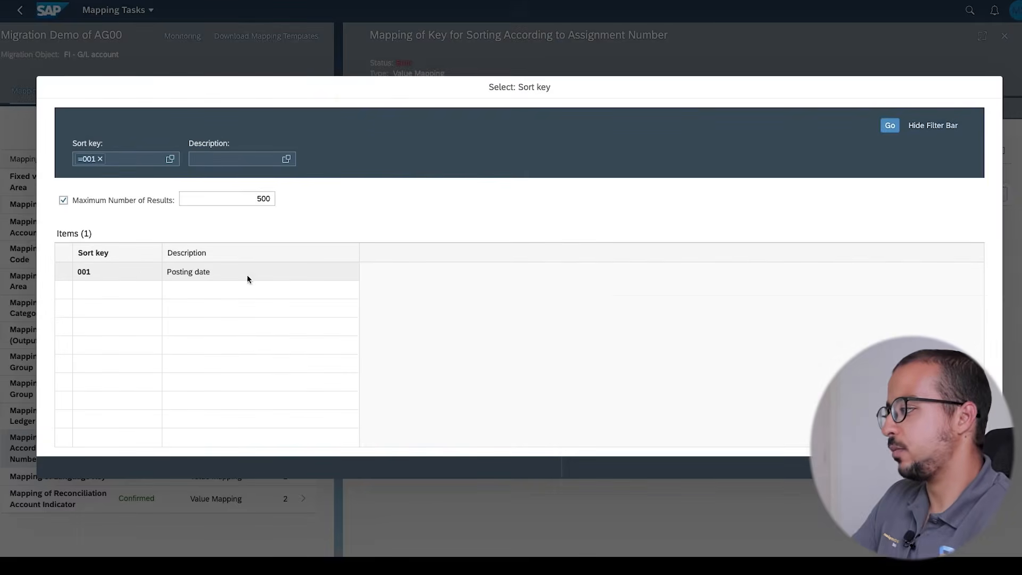
click(97, 271)
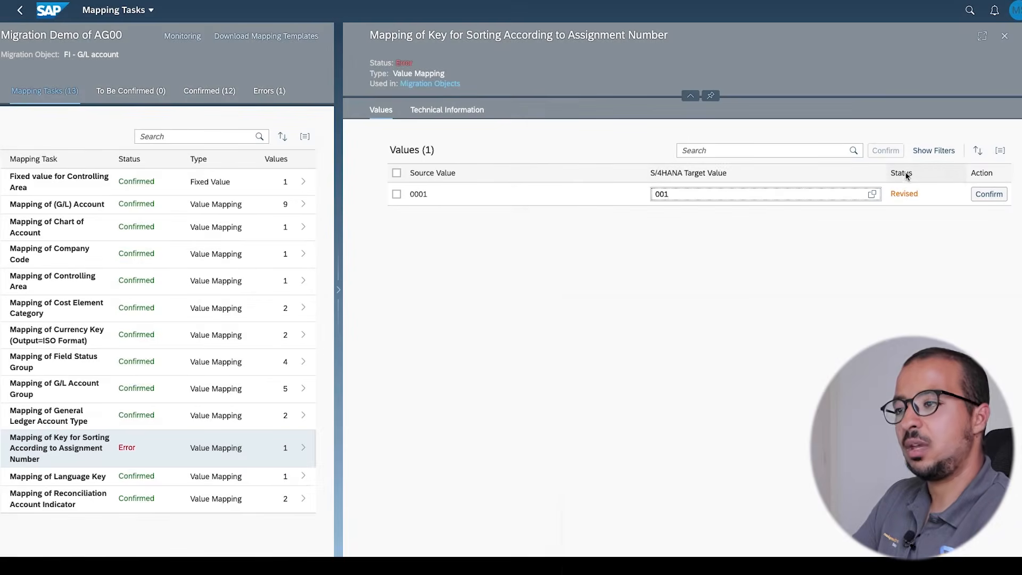
click(988, 193)
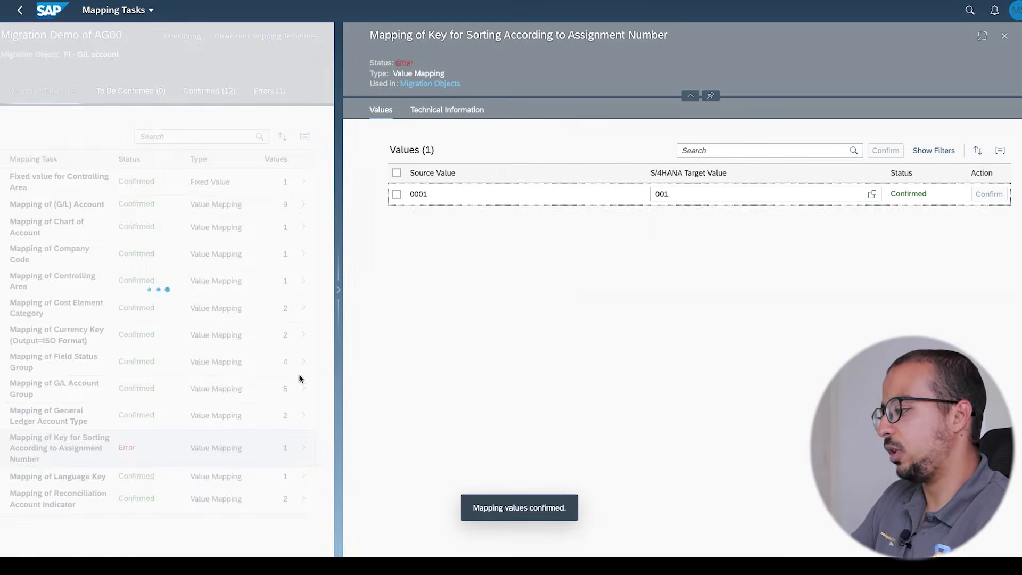
click(1005, 35)
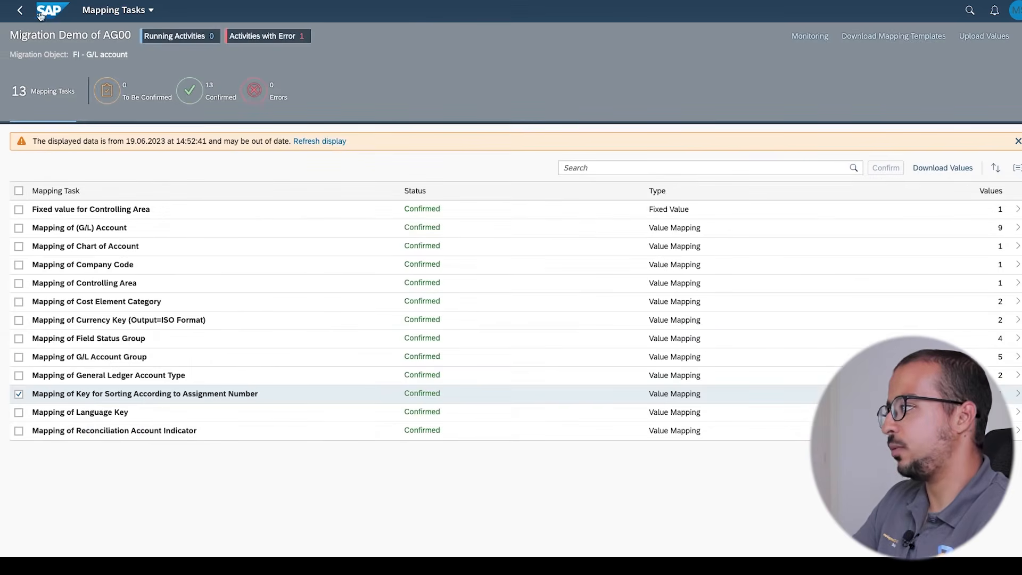
click(20, 10)
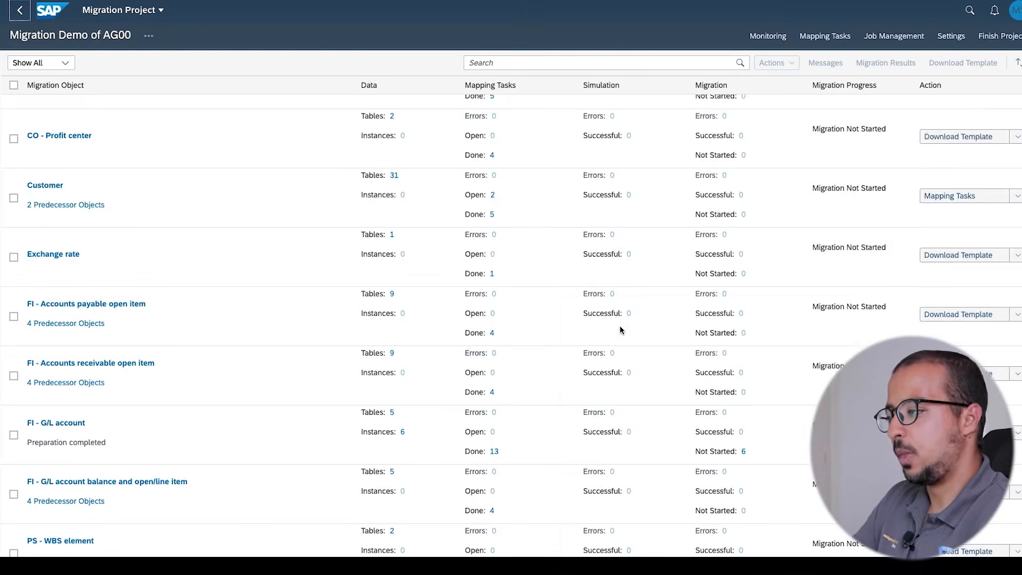
click(14, 436)
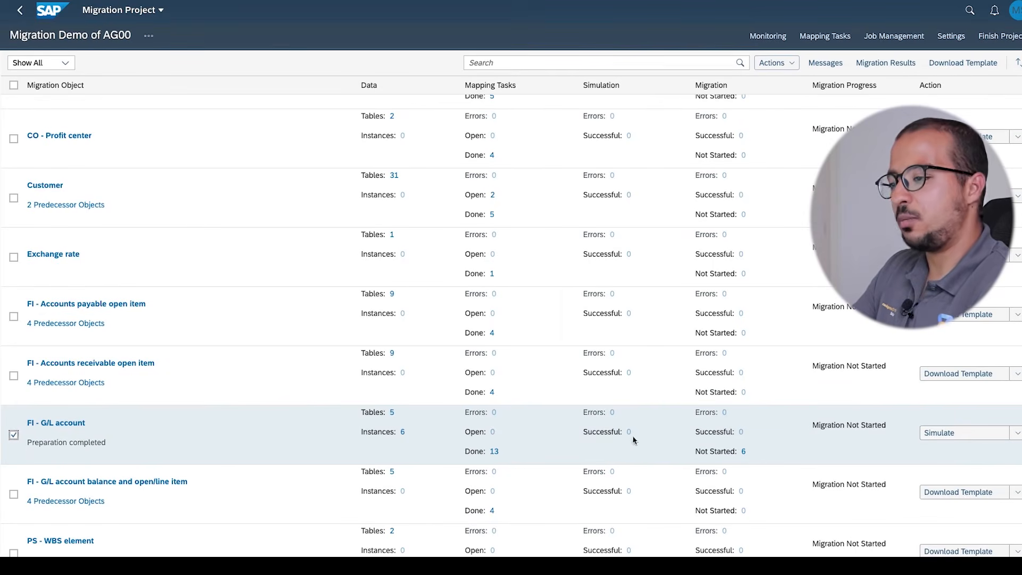
click(1016, 432)
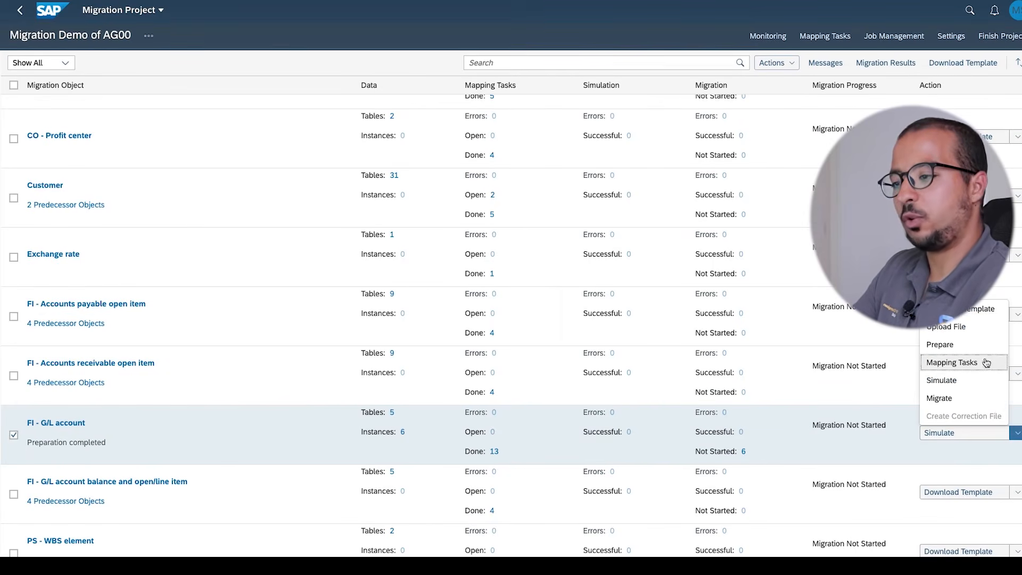
click(959, 382)
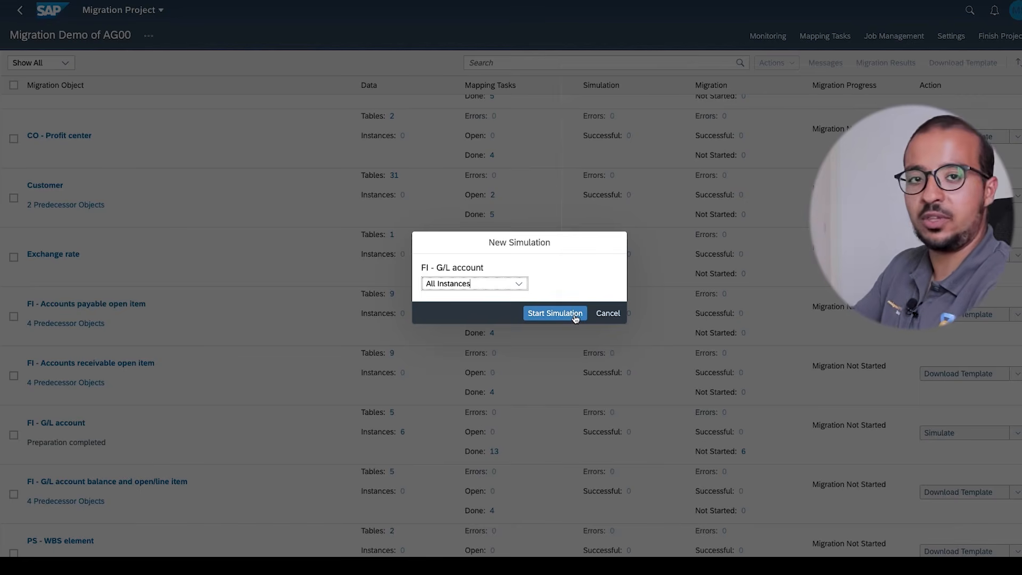
click(519, 284)
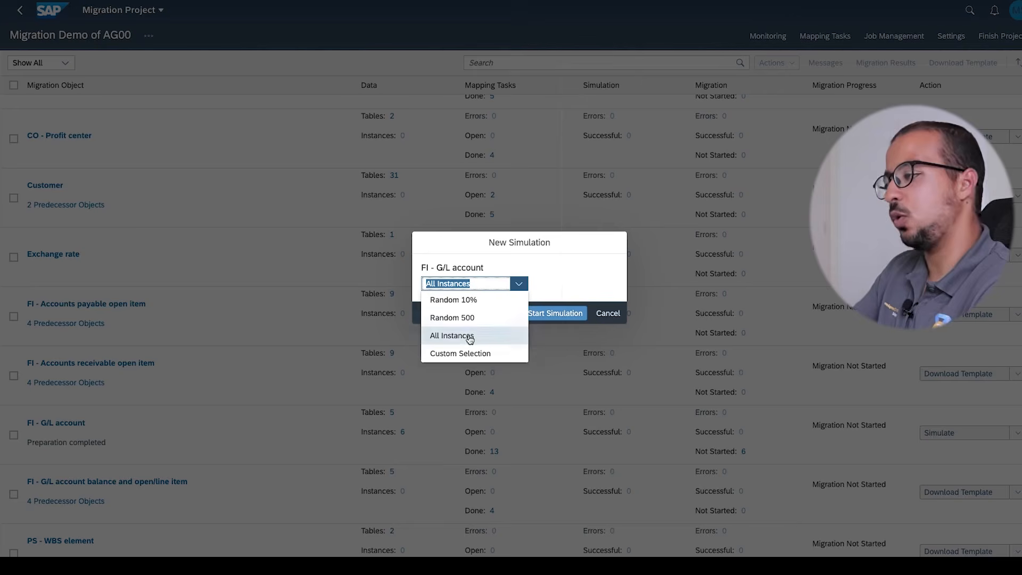
click(457, 354)
click(570, 314)
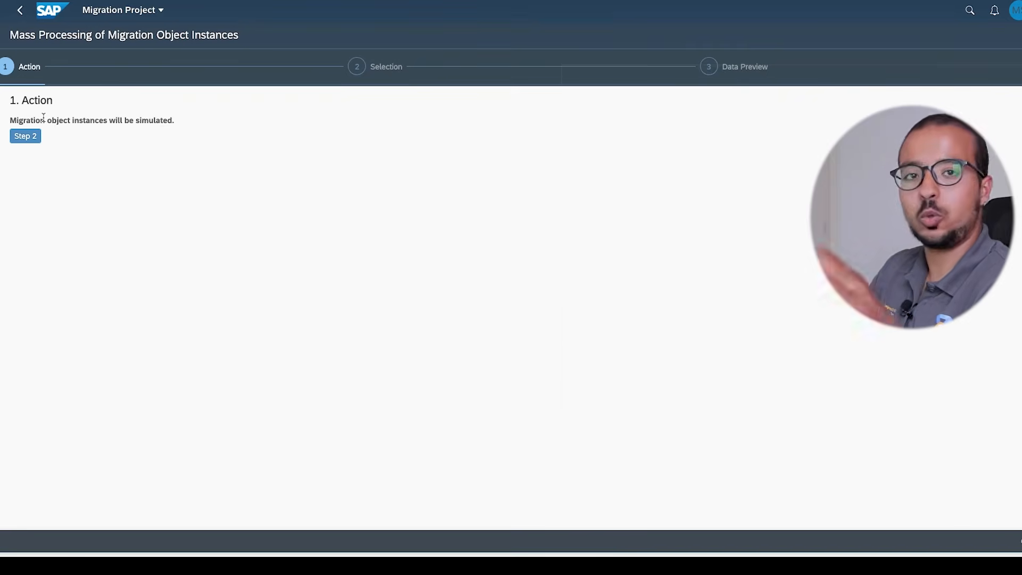
click(34, 137)
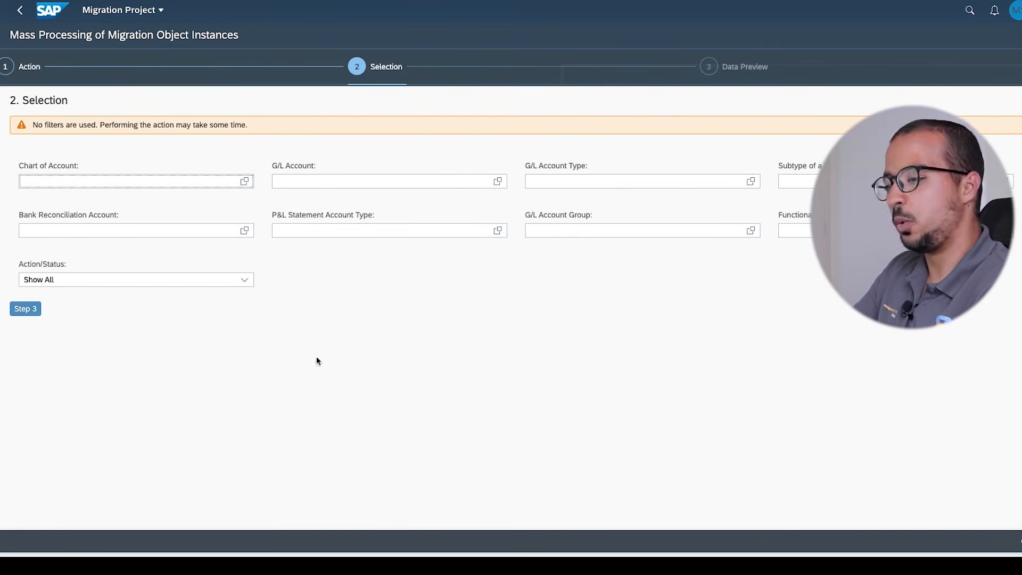
click(37, 310)
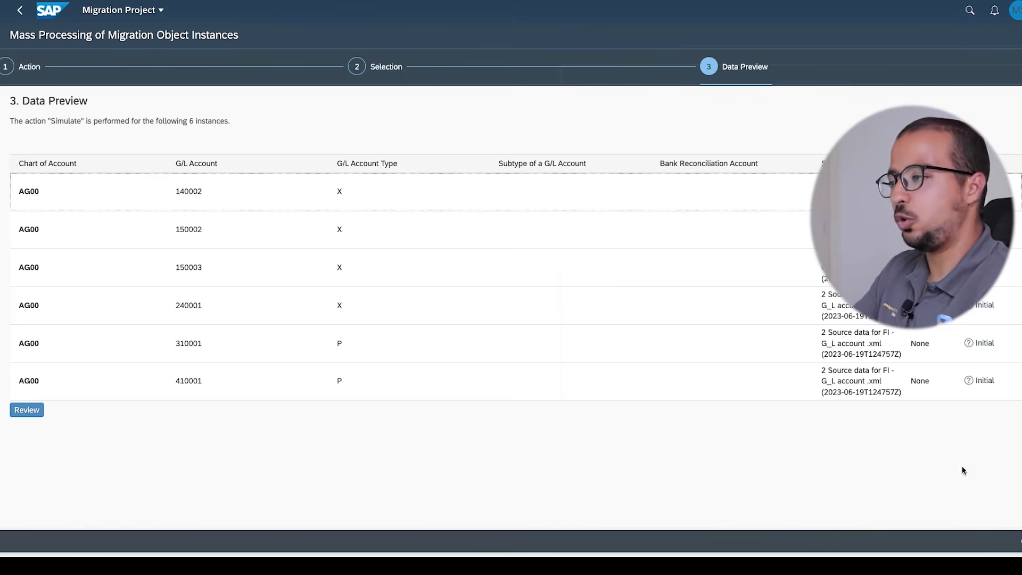
click(1018, 542)
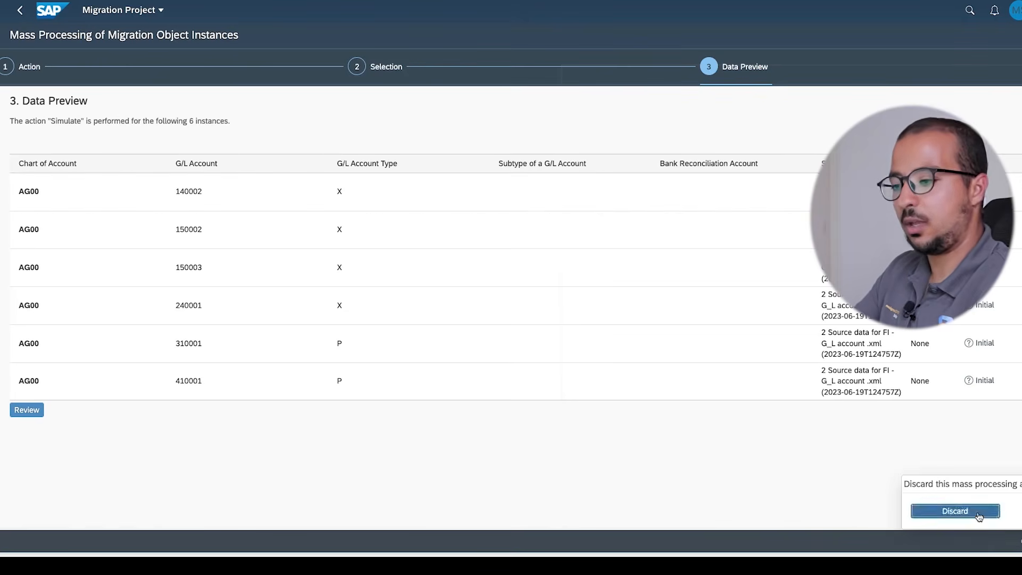
click(978, 515)
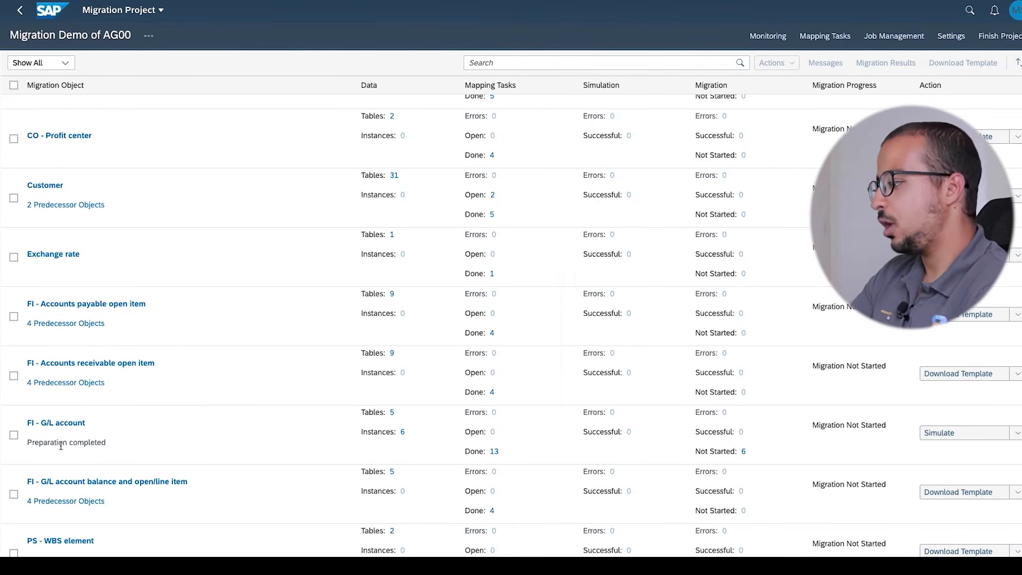
Open the instances of FI - G/L account, select all of them, and simulate their migration
click(47, 426)
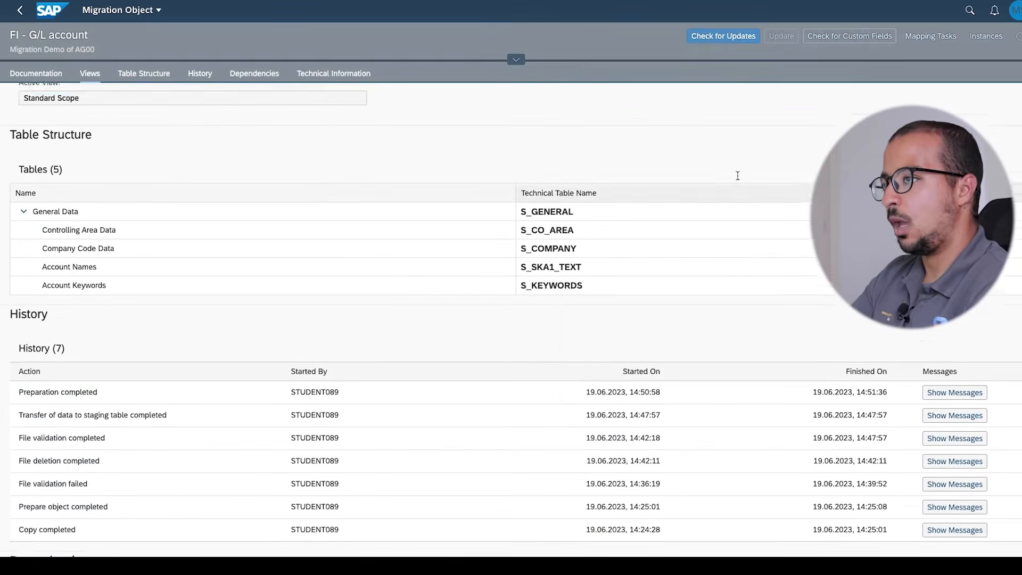
click(980, 41)
click(19, 208)
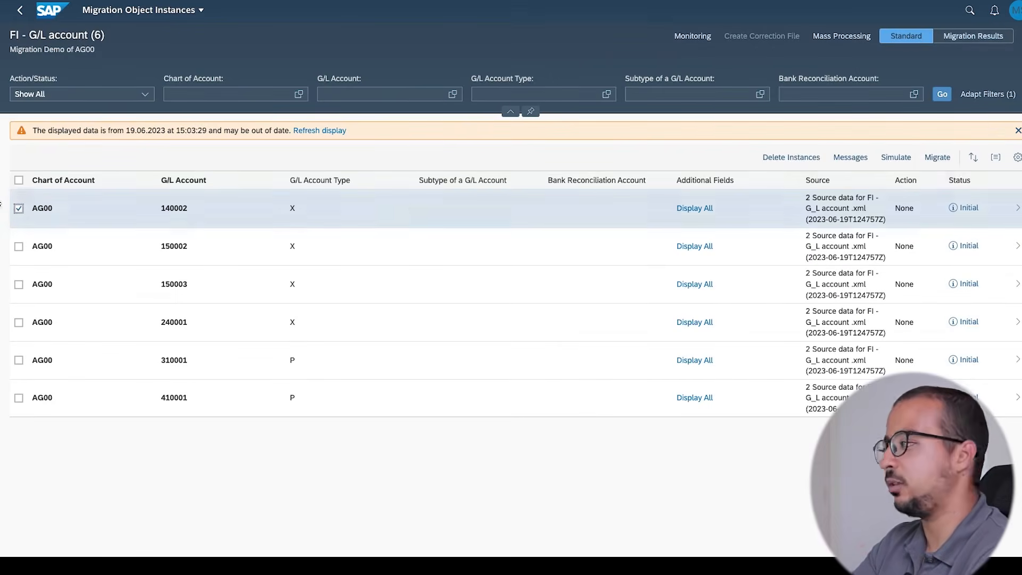
click(19, 246)
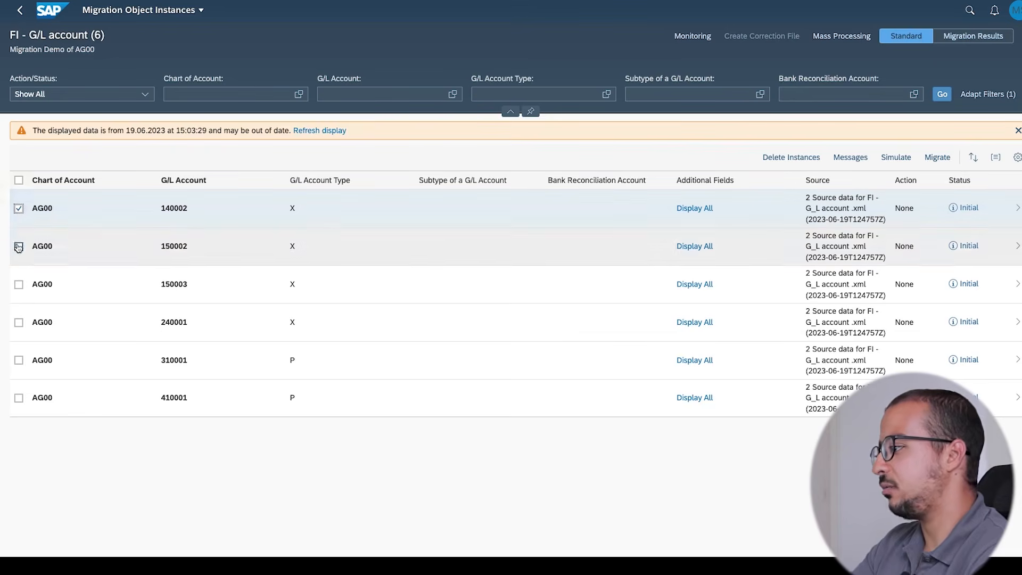
click(24, 325)
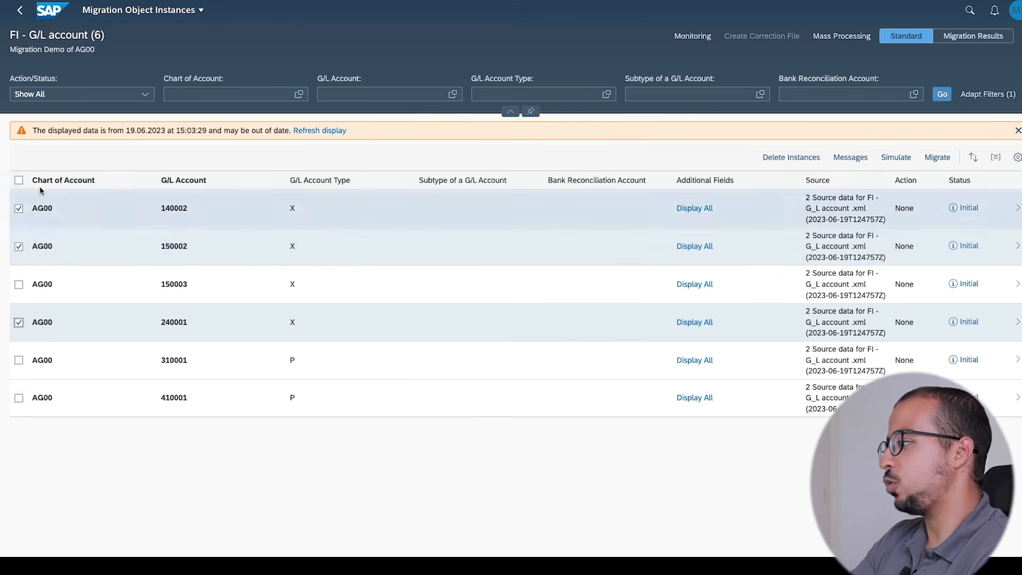
click(20, 181)
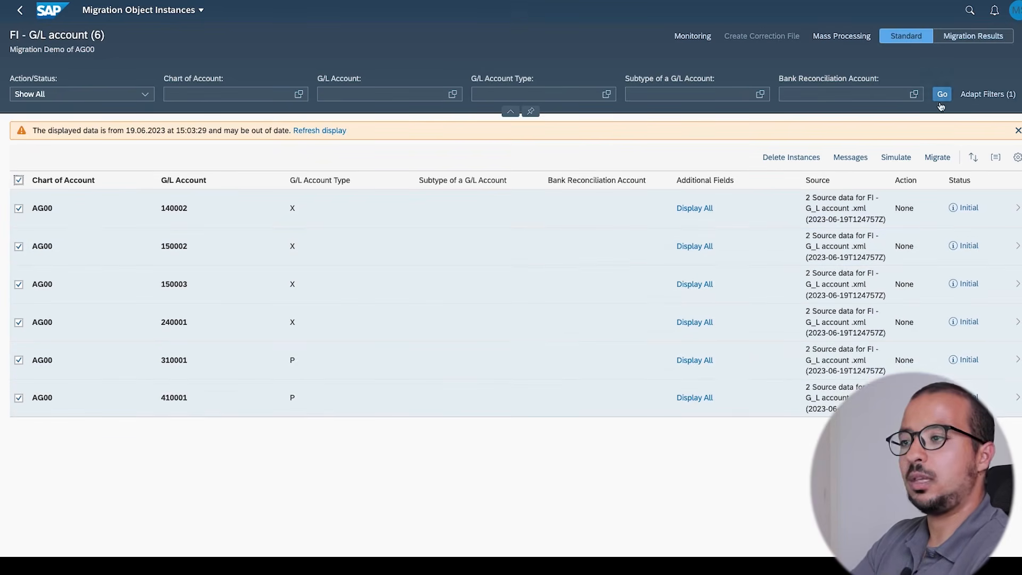
click(896, 158)
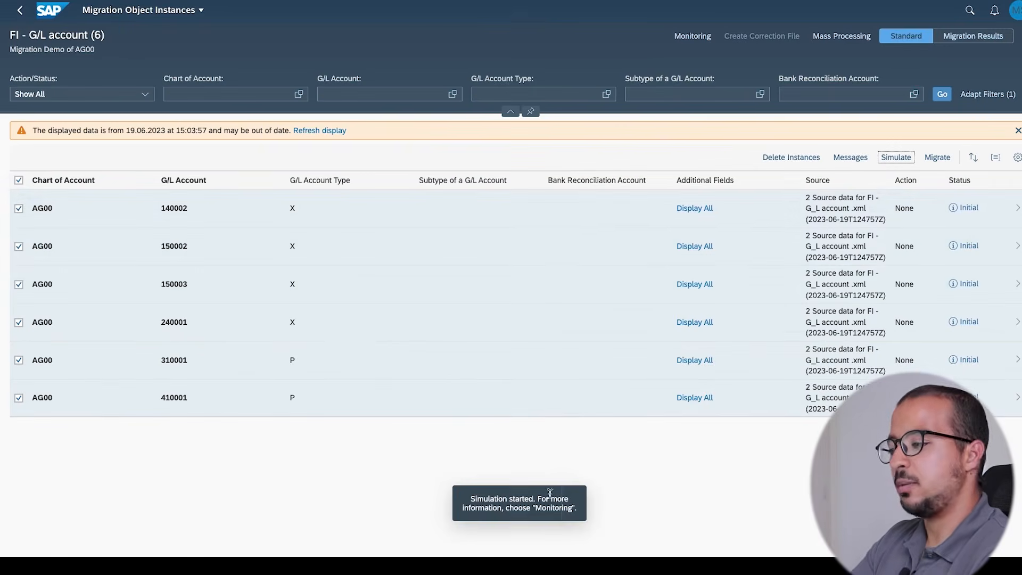
Return to the migration project, open its monitoring, and show the messages of the Simulate Data activity for FI - G/L account
click(20, 11)
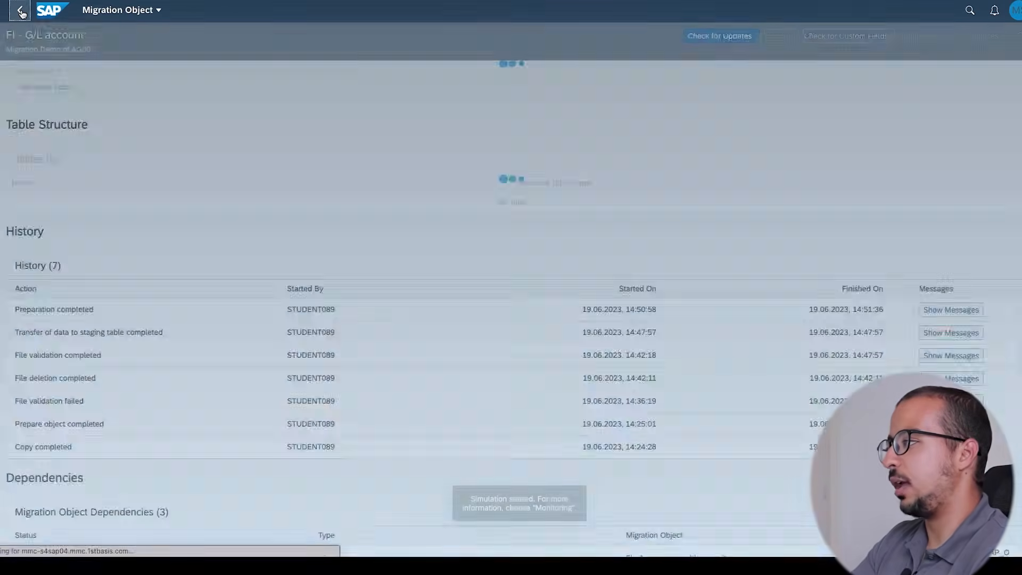
click(20, 10)
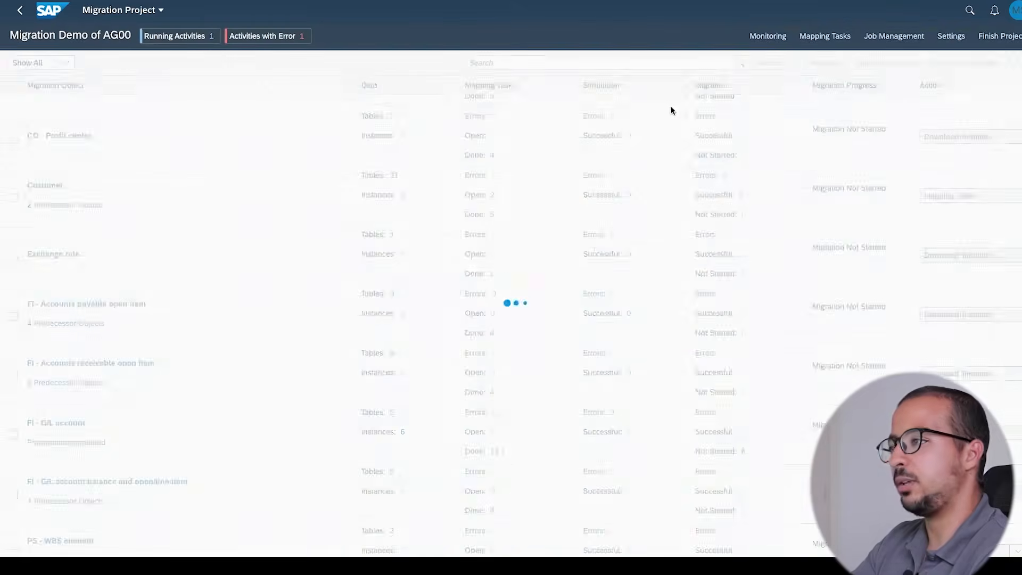
click(768, 36)
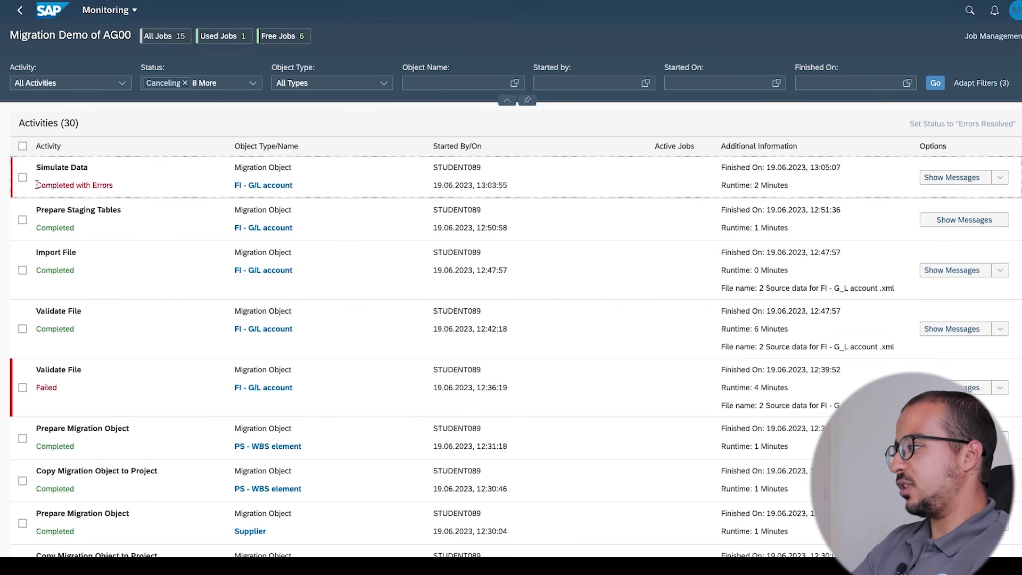
drag(36, 185, 131, 193)
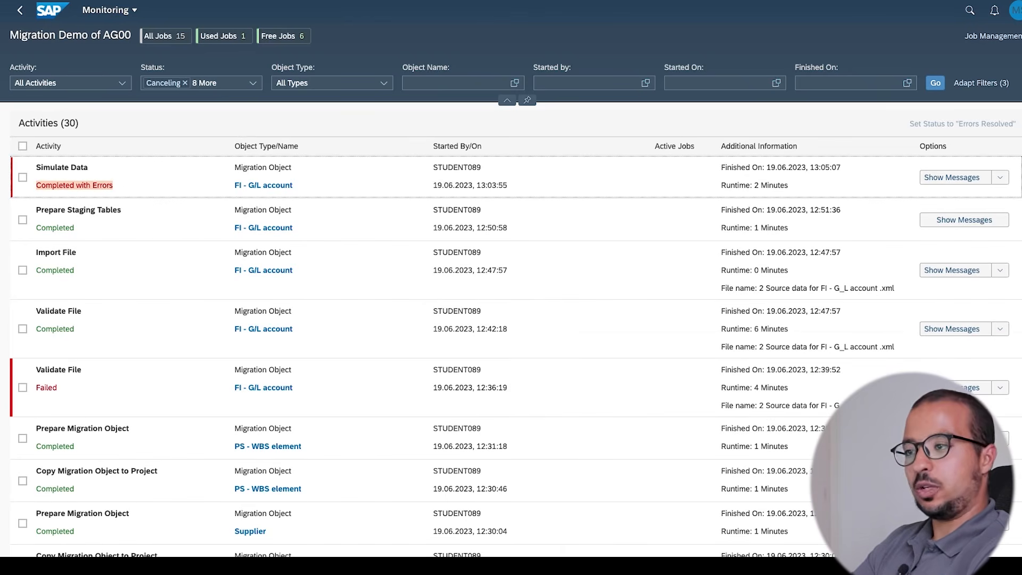
click(950, 179)
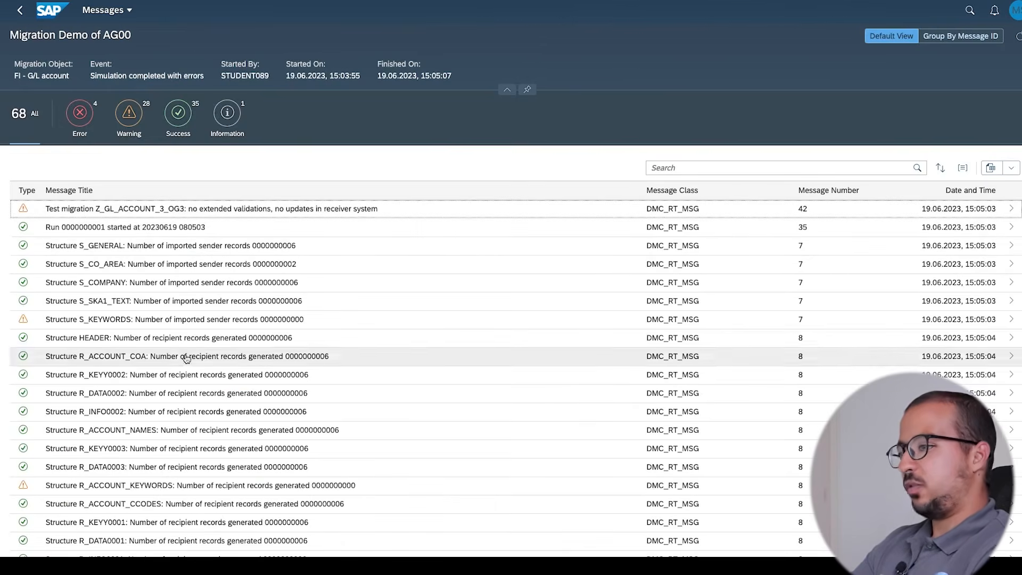
Look through the simulation messages and restrict the list to errors
scroll(271, 359, down, 5)
scroll(271, 362, up, 5)
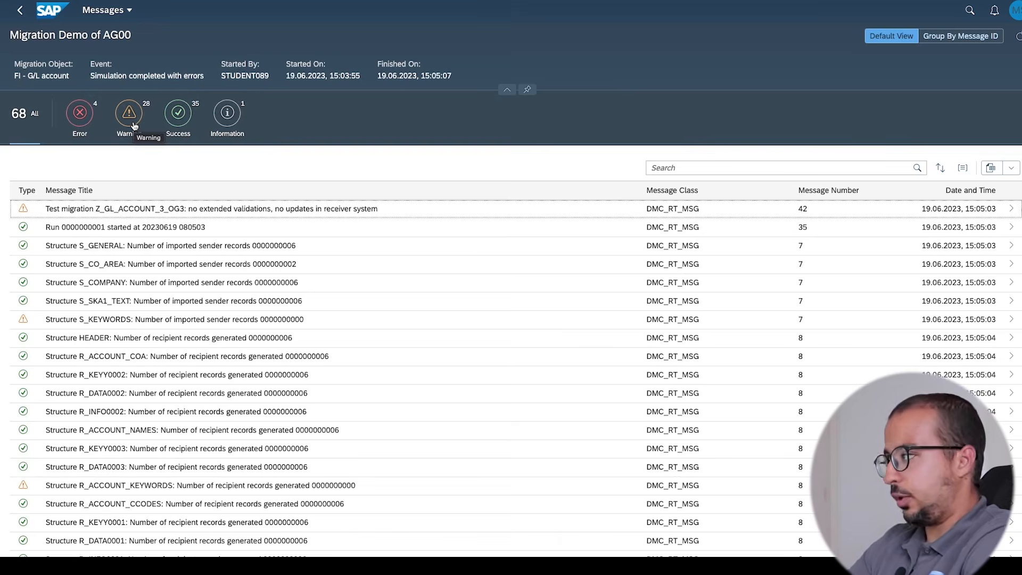
click(92, 119)
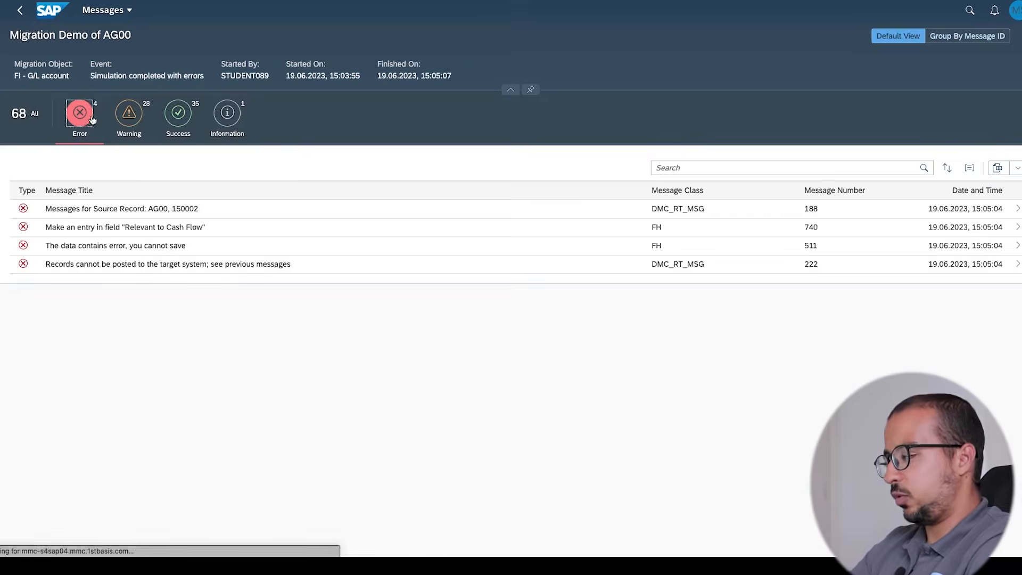
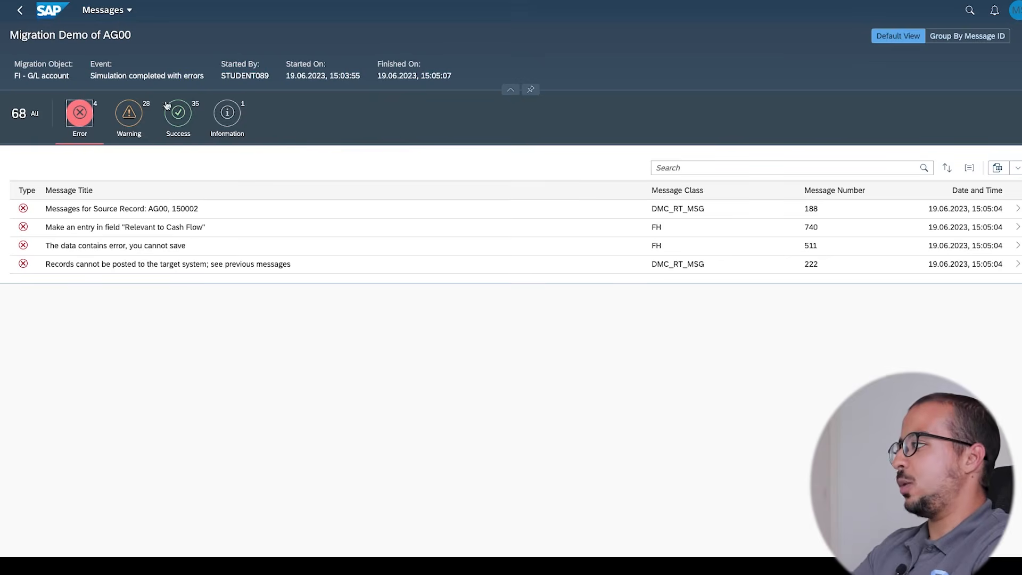
Return to the project overview, view the FI - G/L account instances with simulation errors, and go back to the overview
click(24, 15)
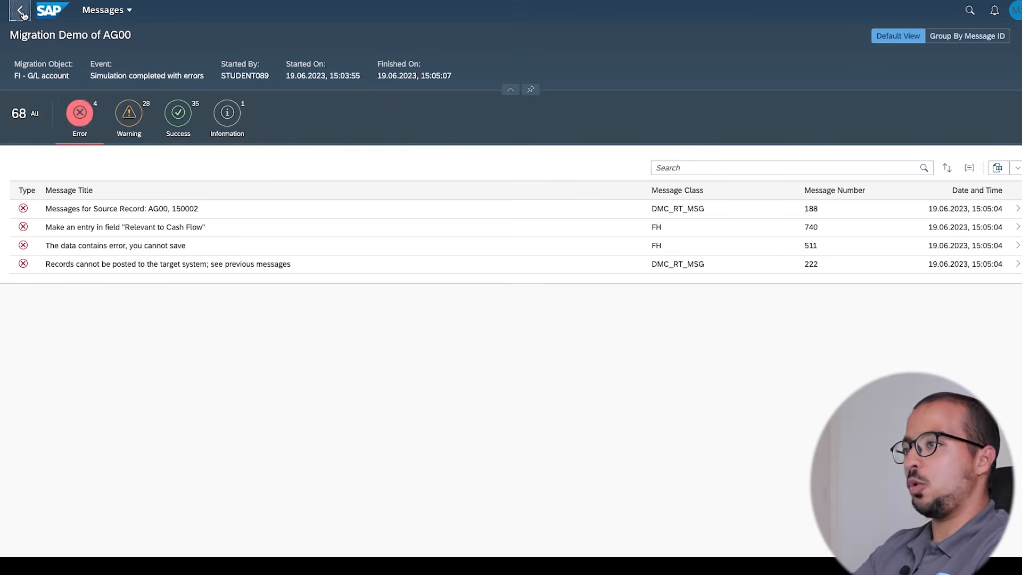
click(24, 14)
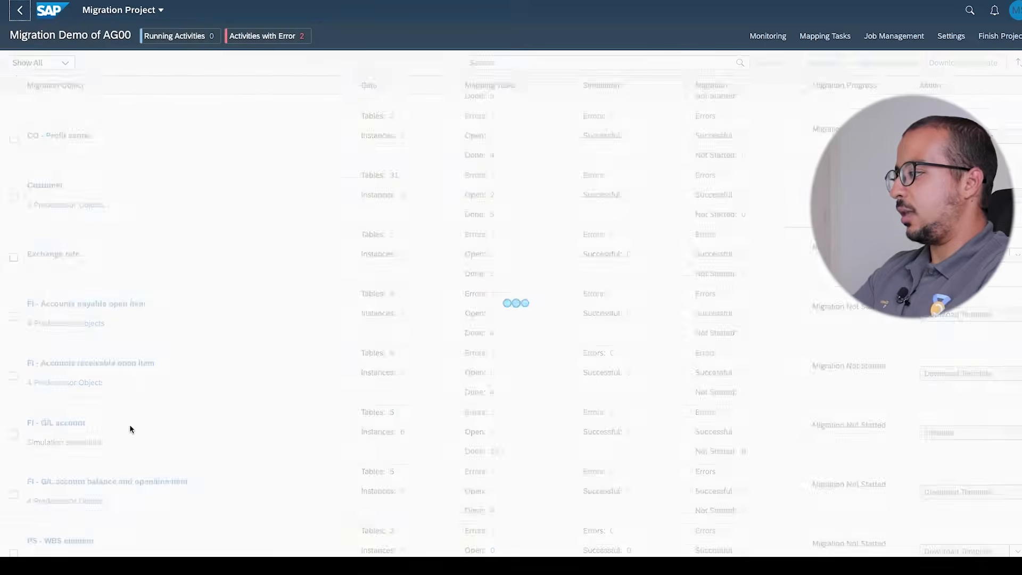
click(13, 435)
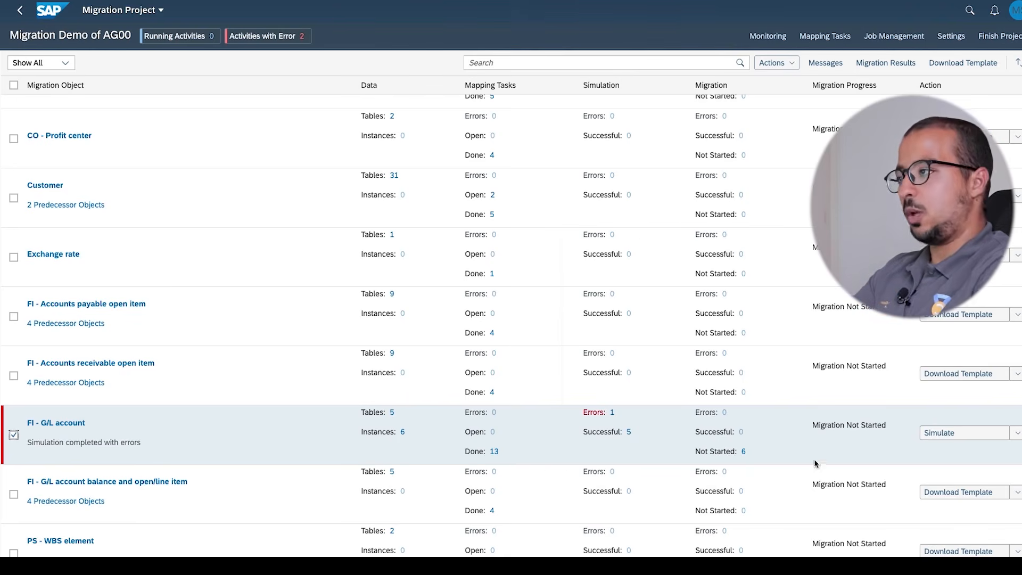
click(612, 416)
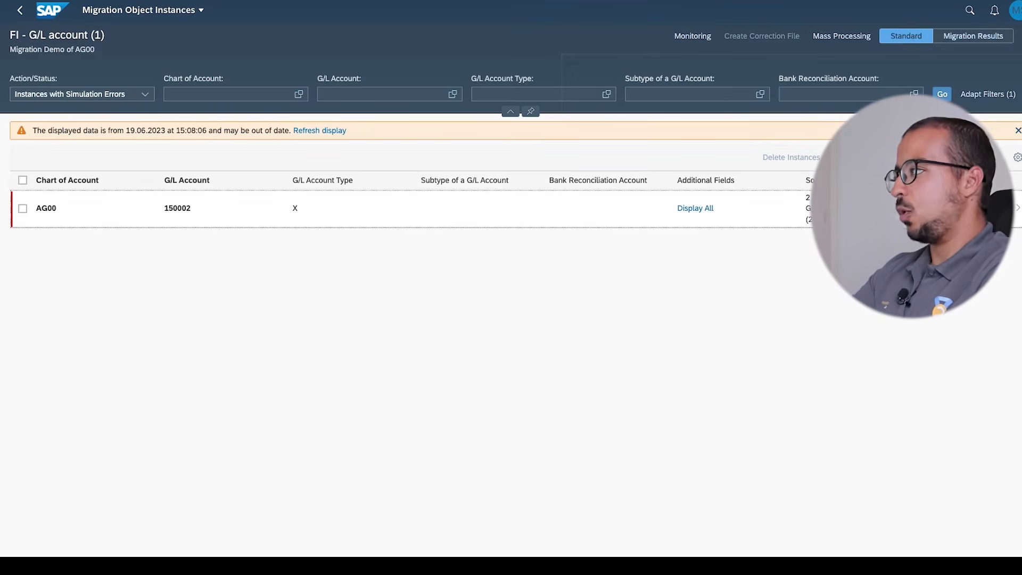
click(20, 10)
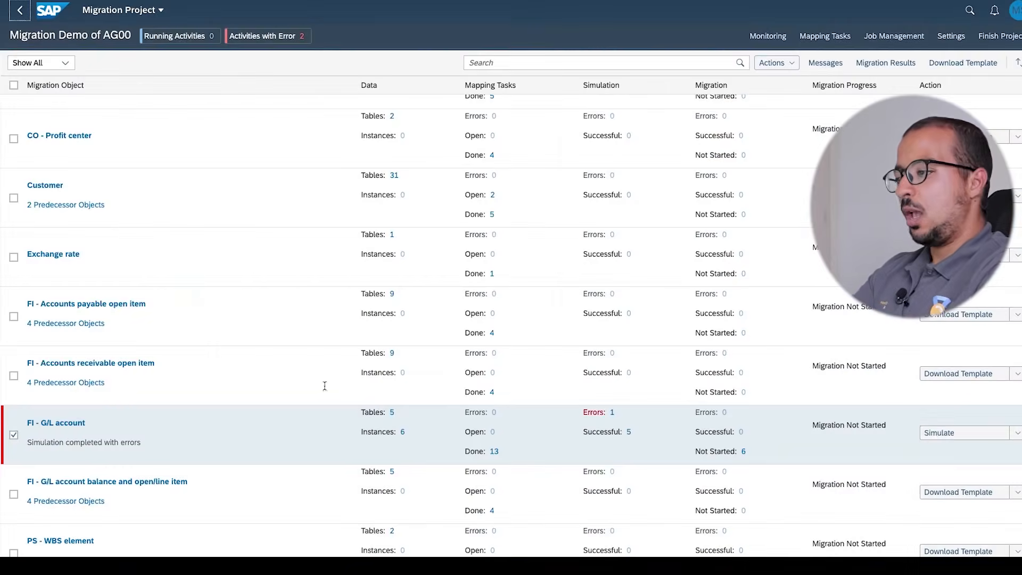
Start the migration of FI - G/L account for All Instances and accept both warnings
click(1017, 433)
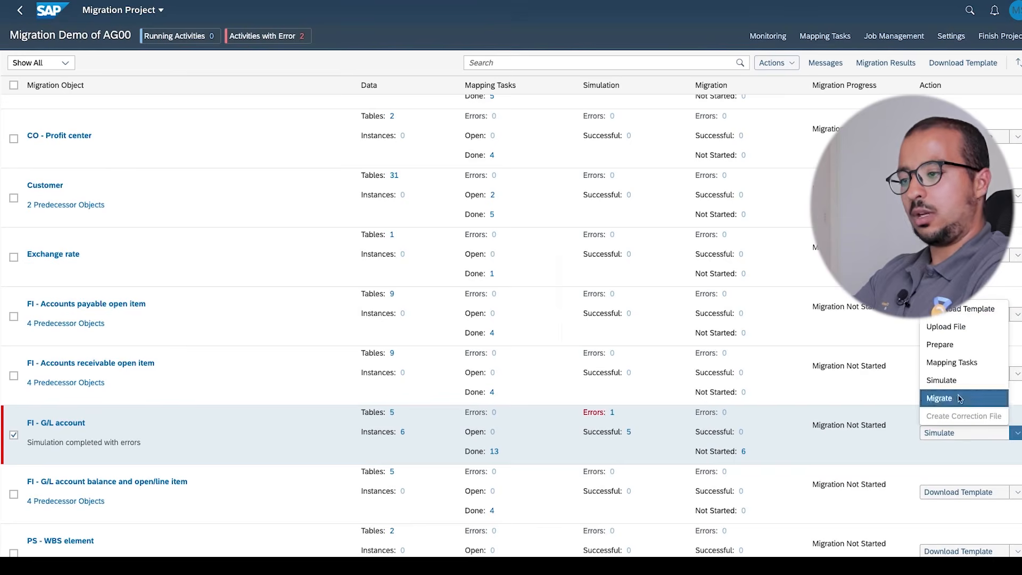
click(939, 398)
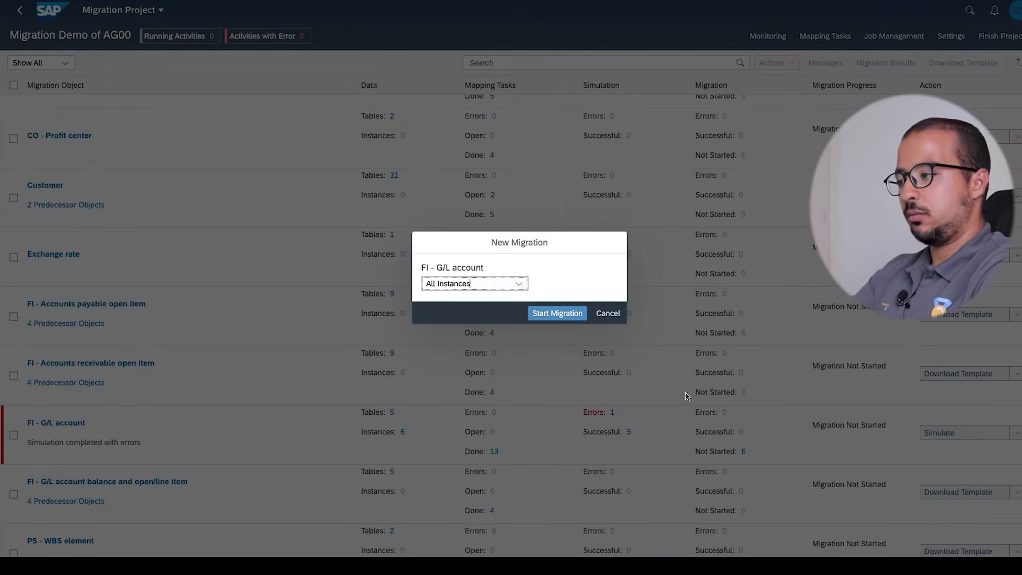
click(521, 285)
click(525, 286)
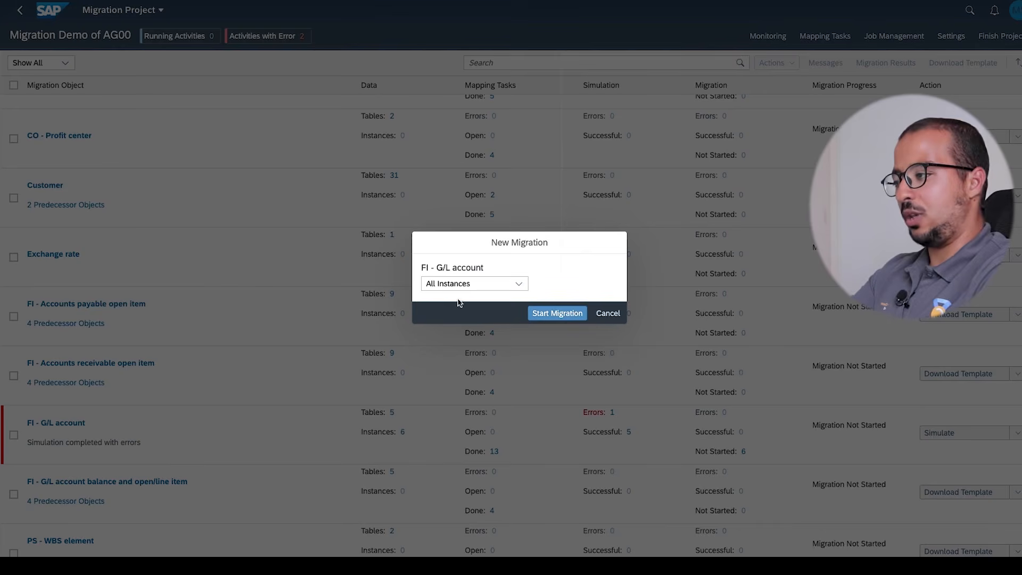
click(568, 315)
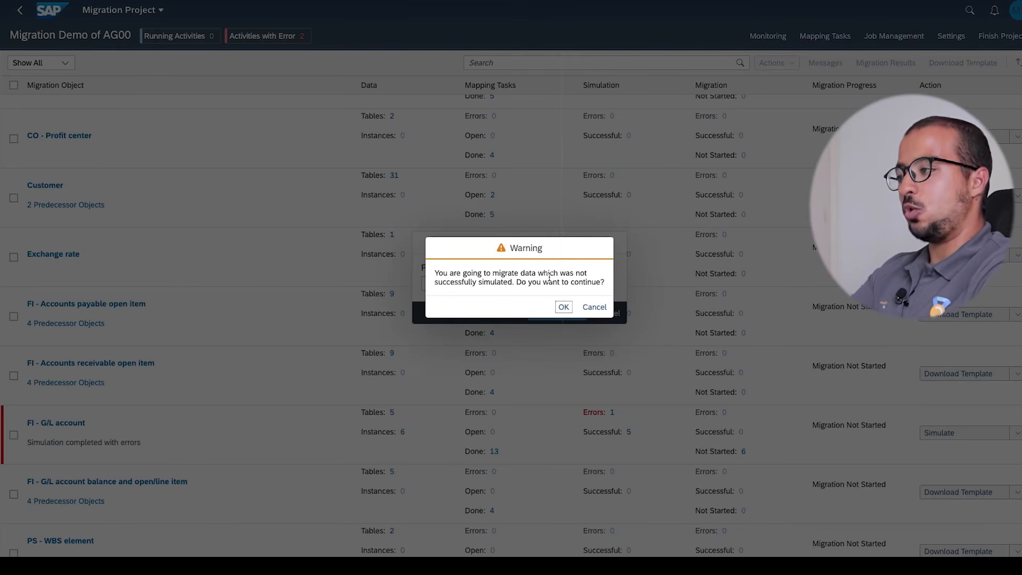
click(564, 307)
click(564, 310)
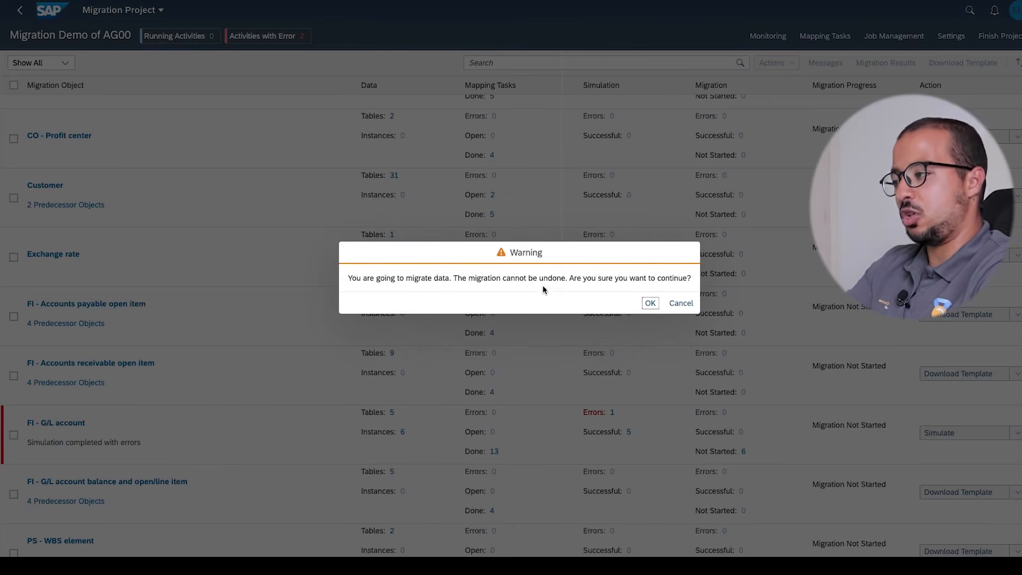
click(650, 303)
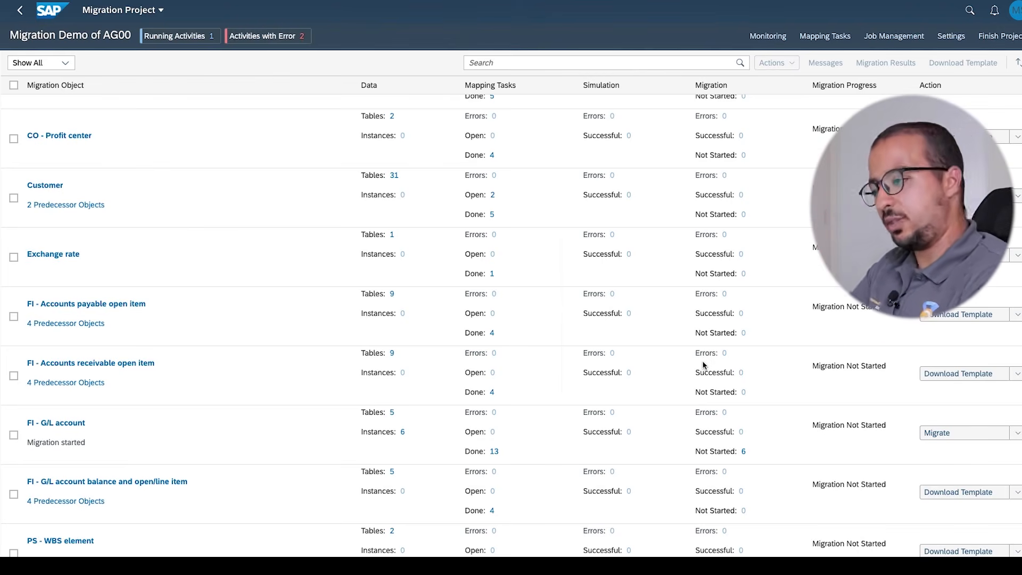
Open the project's monitoring and show only the error messages of the Migrate Data activity for FI - G/L account
scroll(301, 166, up, 3)
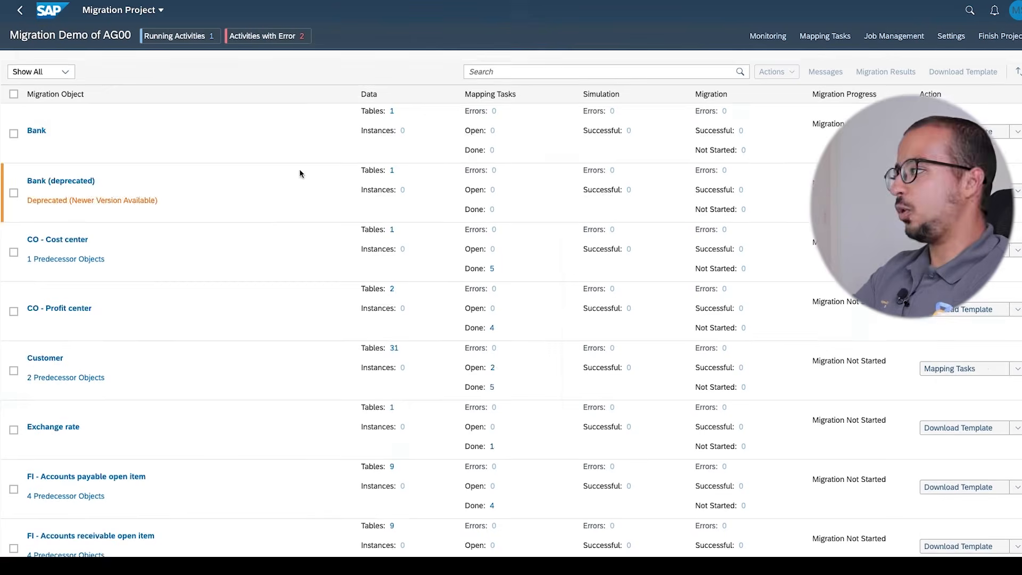
click(768, 36)
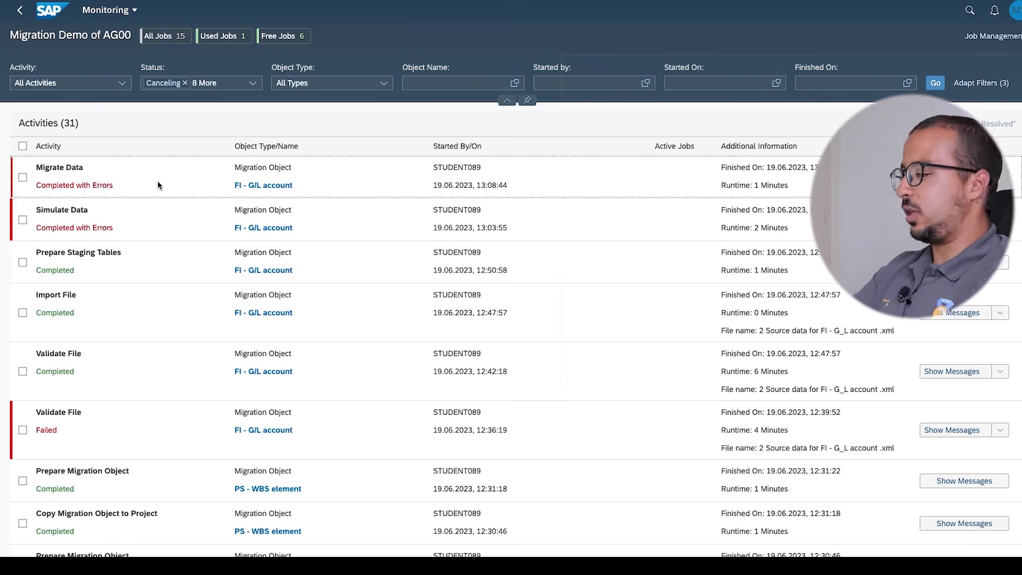
click(23, 177)
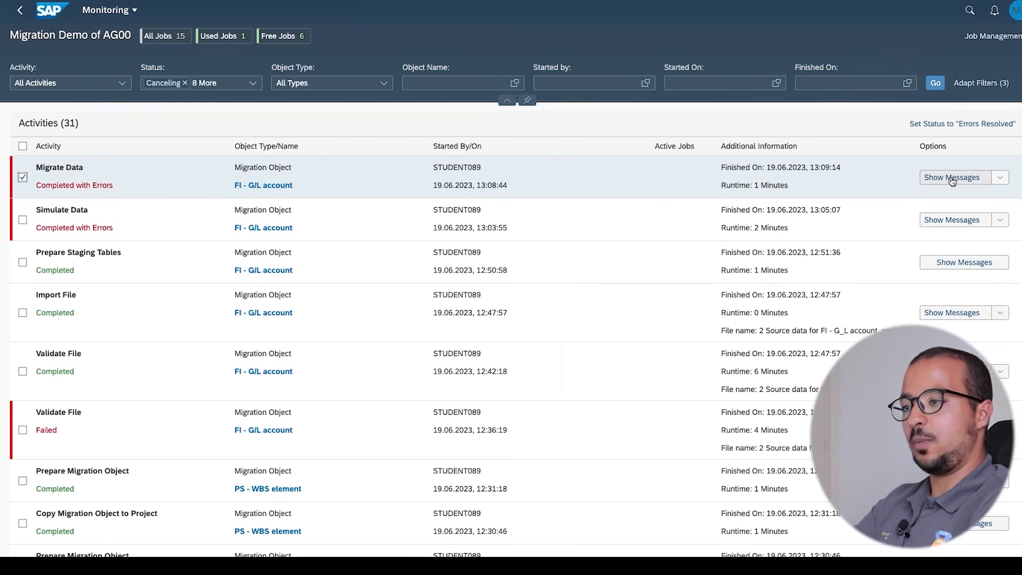
click(952, 178)
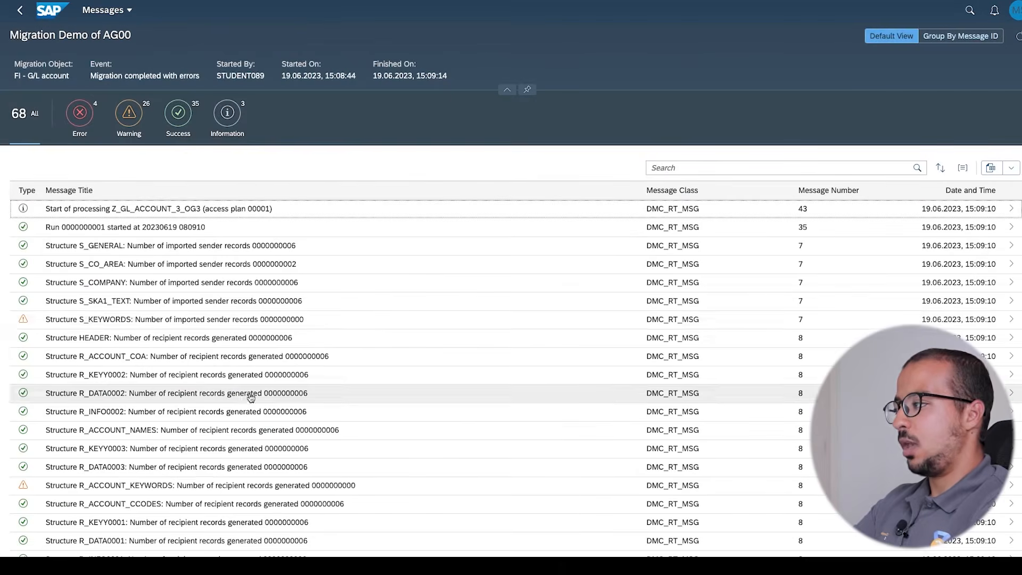
click(78, 115)
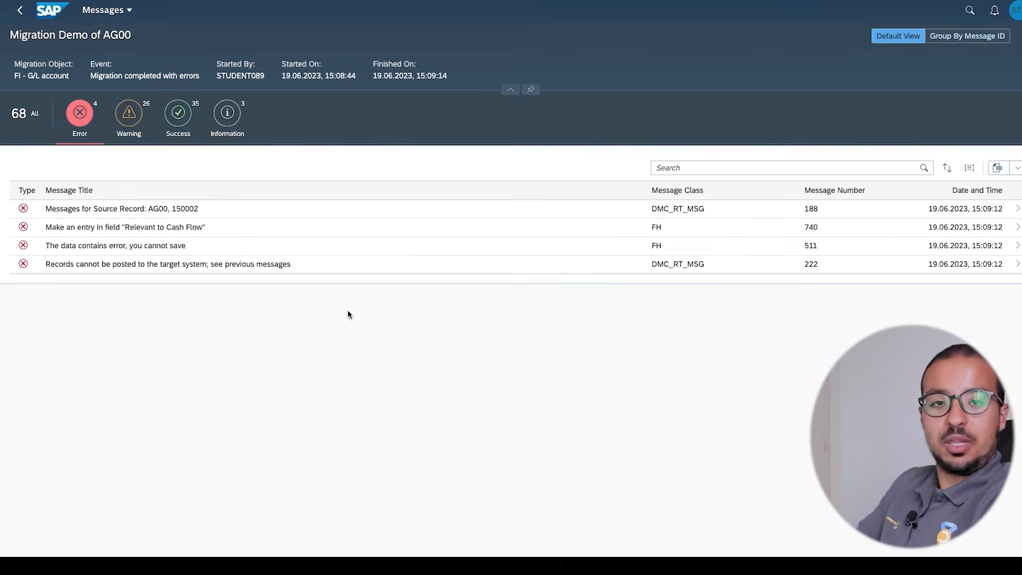
Switch to the SAP GUI Easy Access window and open transaction SE16H
key(ctrl+Left)
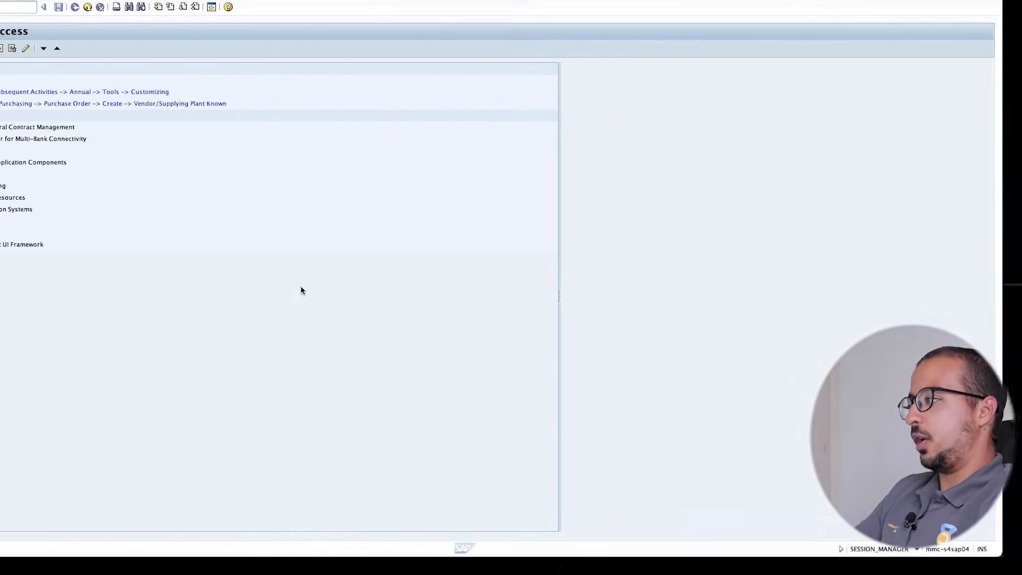
click(32, 7)
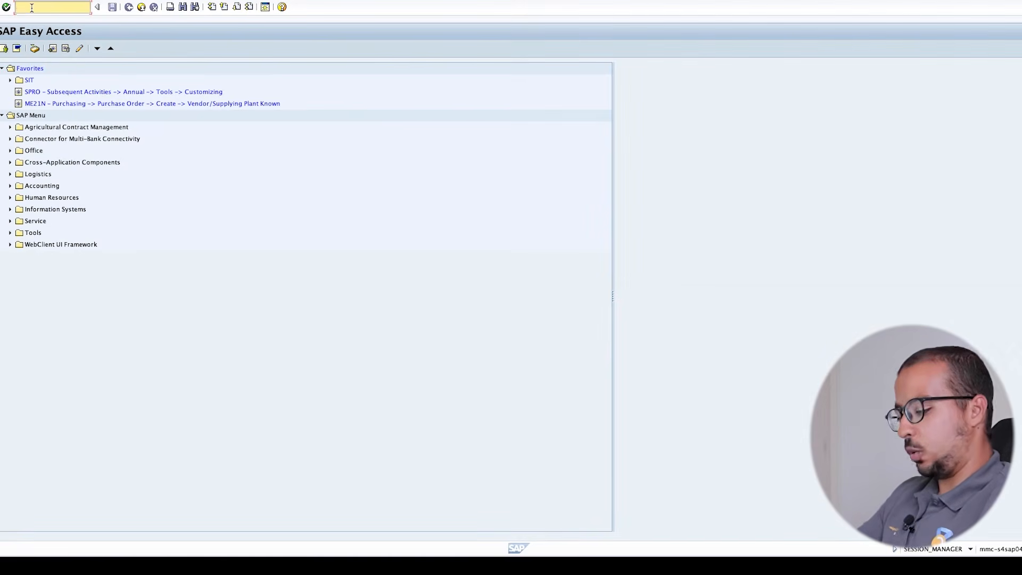
text(se16h)
key(Return)
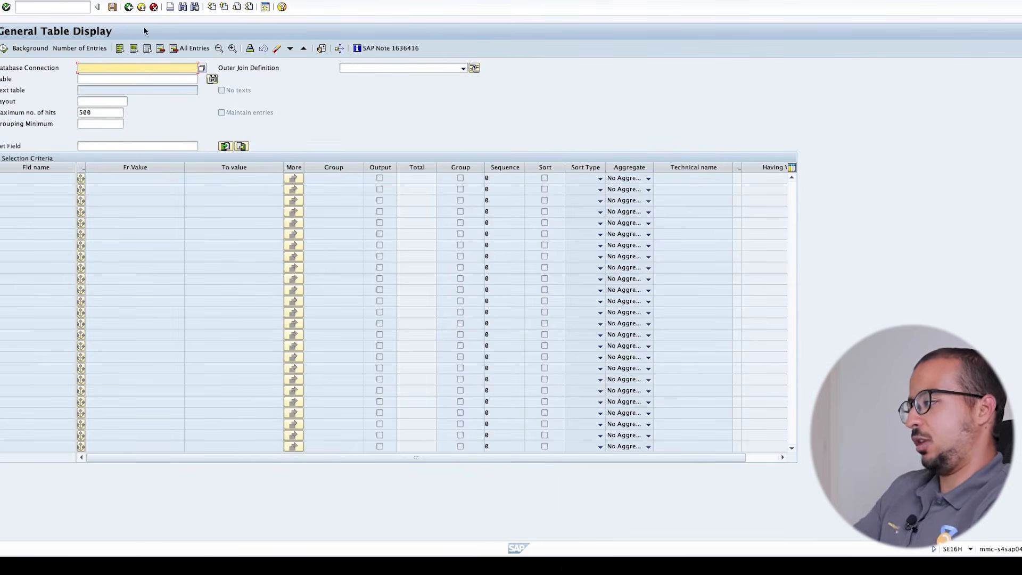
Load table SKB1 and choose the outer join definition SKB1_T001_SKA1 for full G/L information
click(101, 79)
text(SKB1)
key(Return)
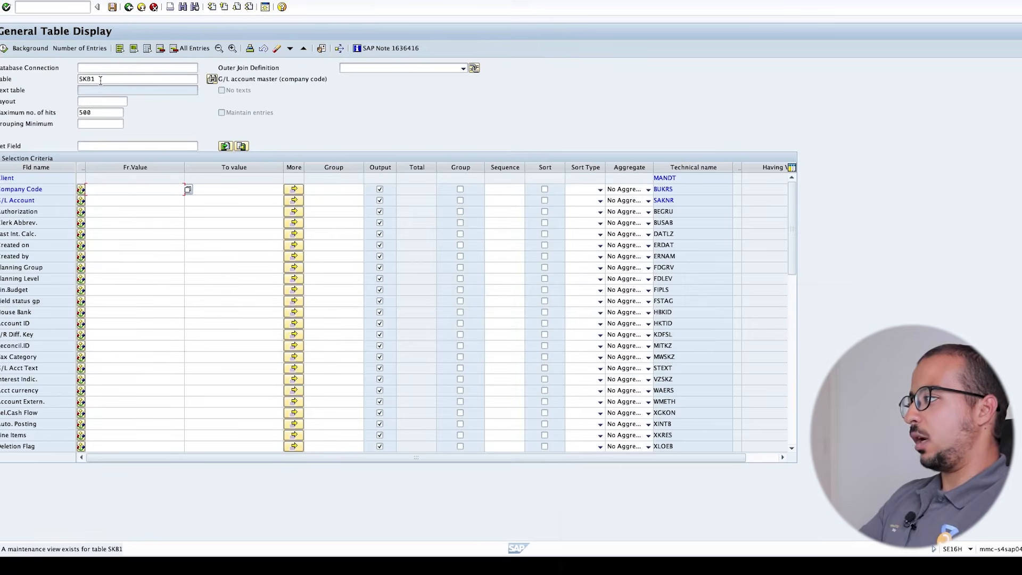
click(408, 66)
click(376, 78)
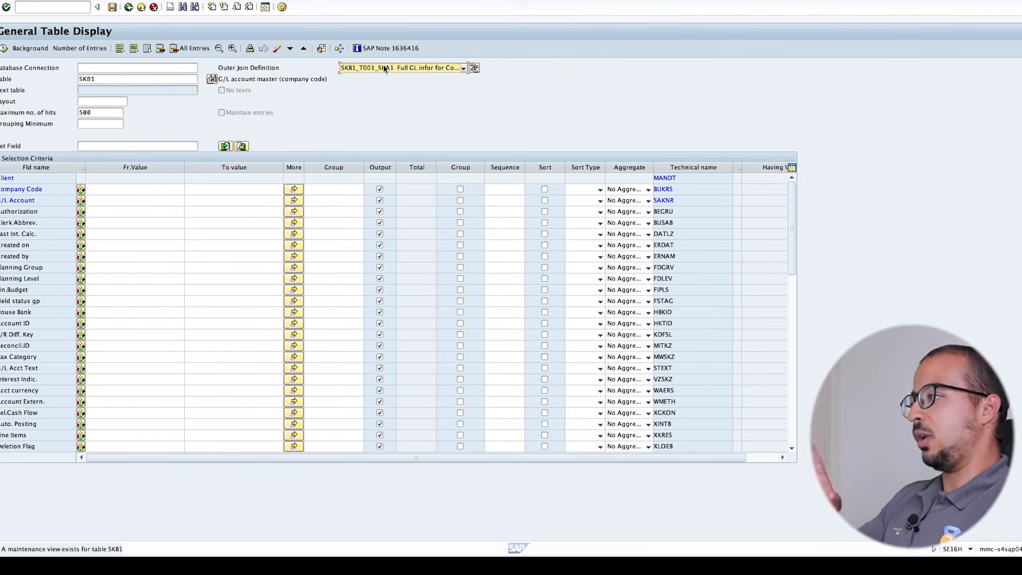
List the SKB1 entries for company code AG00 and mark the values in the G/L Acct column
click(130, 189)
text(ag)
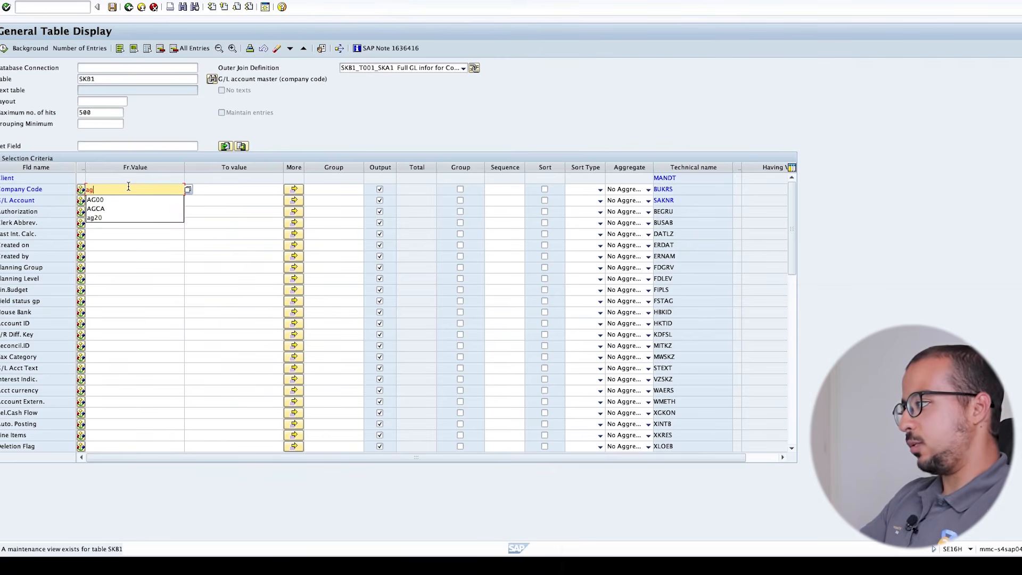
key(Down)
key(Return)
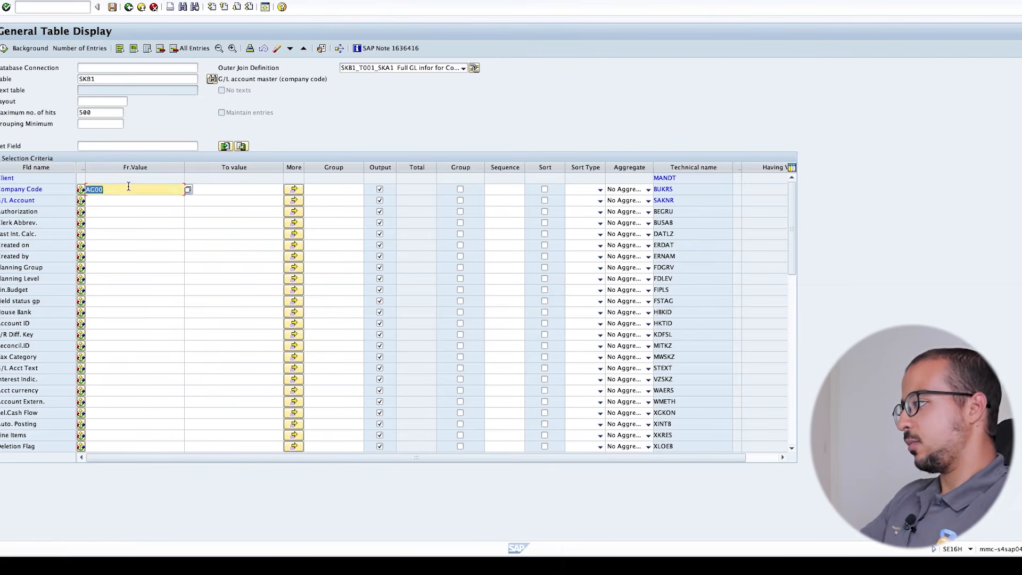
click(5, 49)
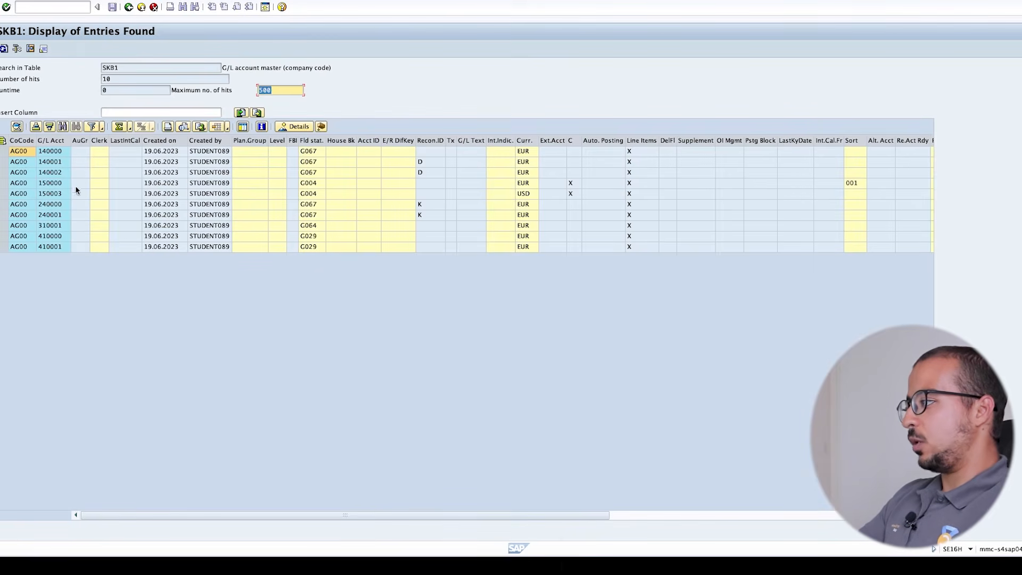
drag(62, 152, 62, 257)
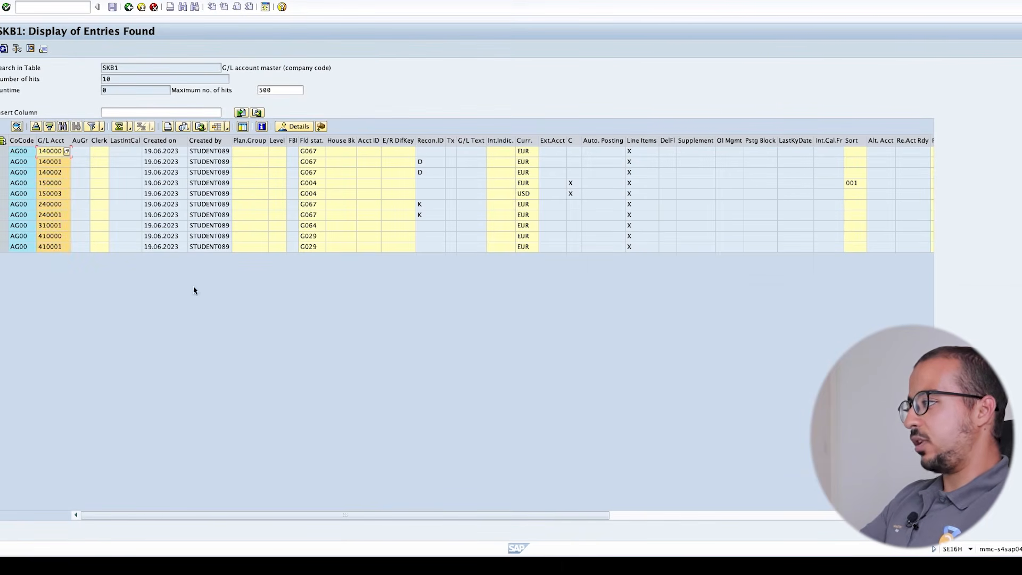
Switch to the migration project in the browser and open the instances of FI - G/L account
key(ctrl+Right)
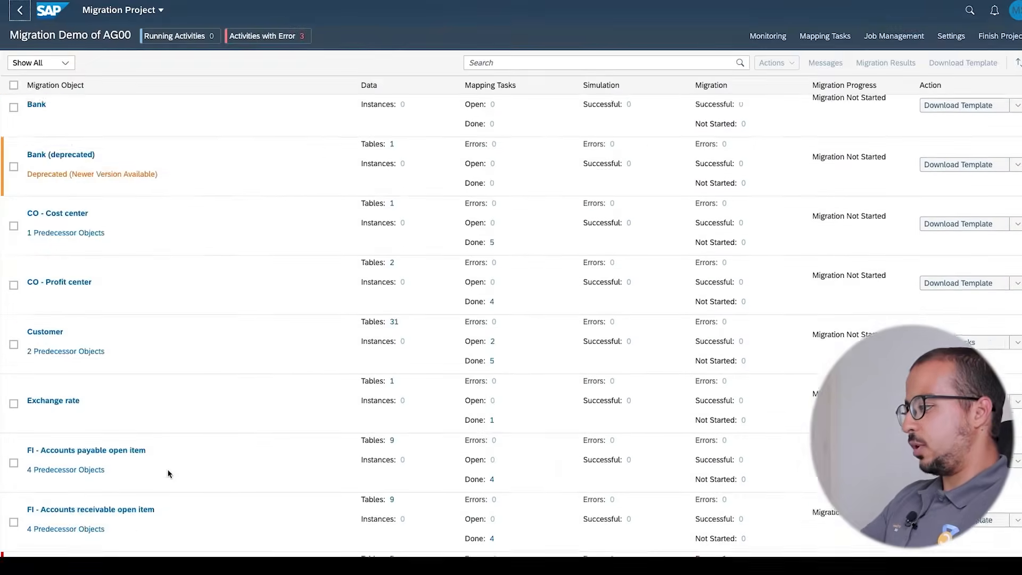
scroll(168, 474, down, 5)
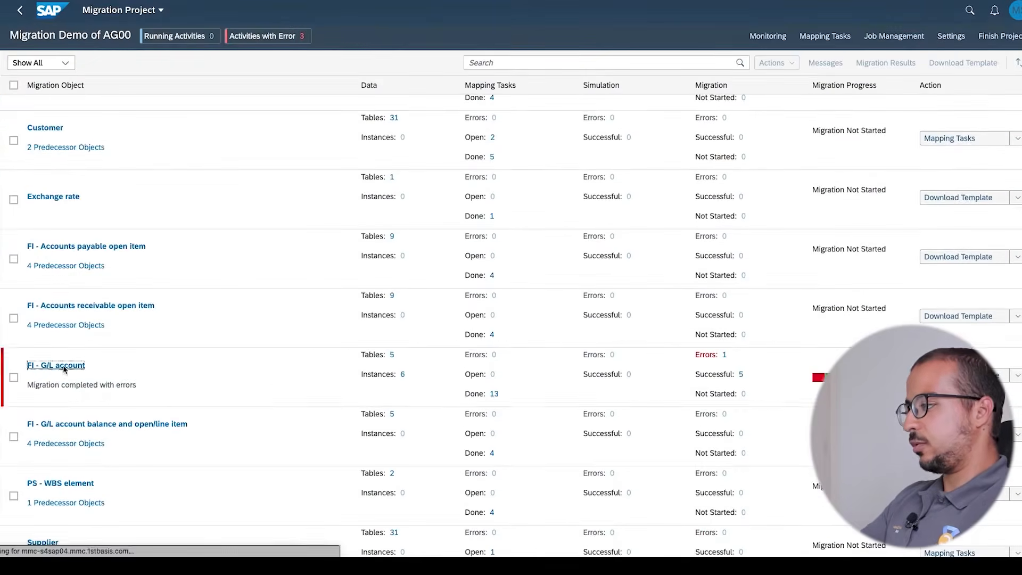
click(53, 363)
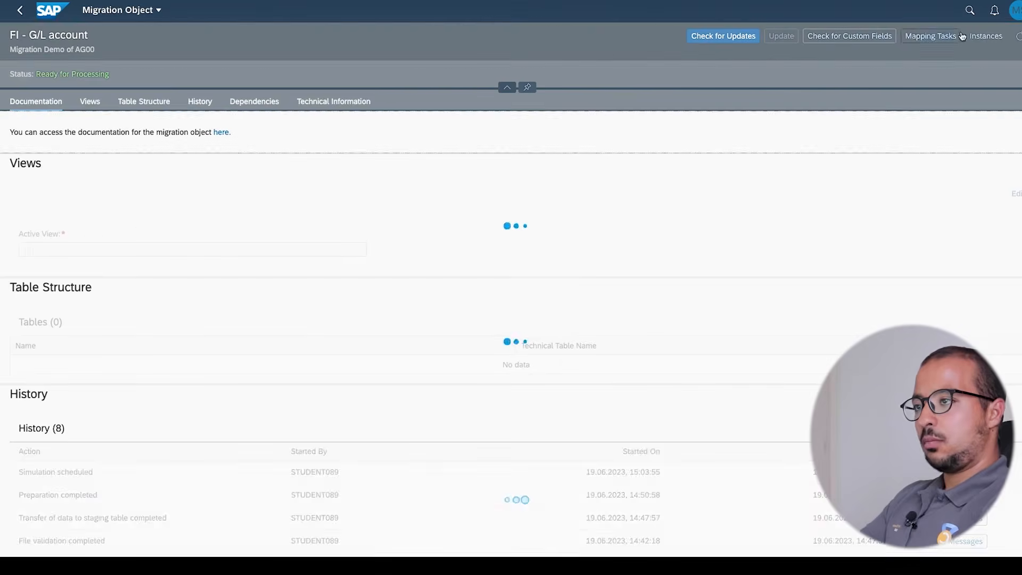
click(986, 36)
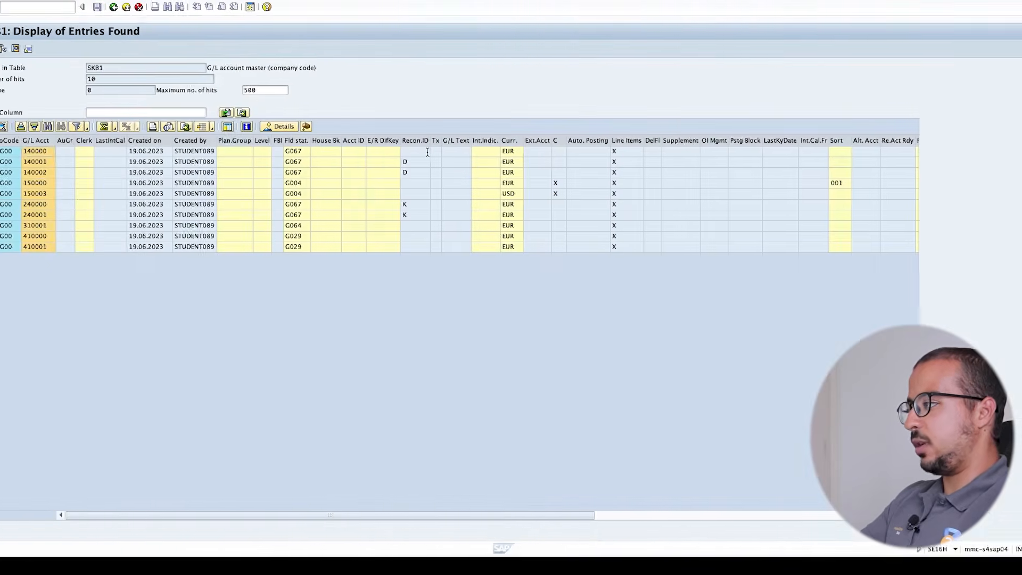
Examine the G/L accounts of company code AG00 and their fields in the SKB1 result list
click(44, 172)
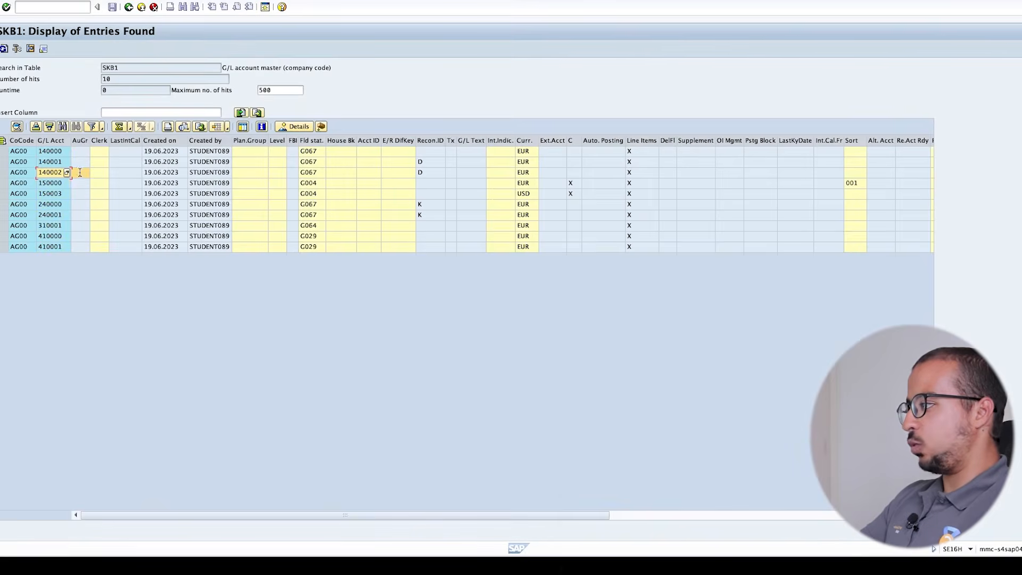
click(45, 214)
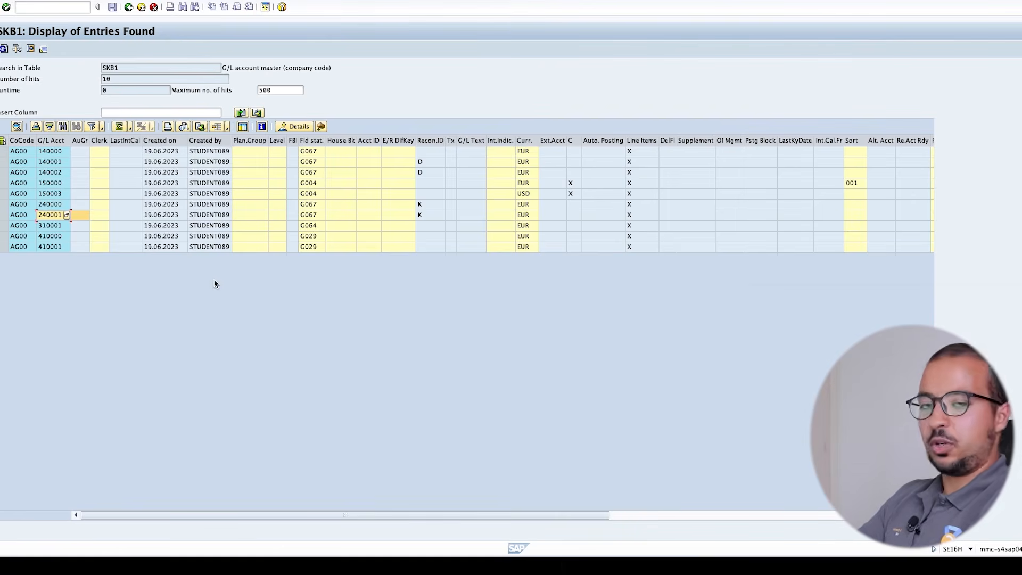
scroll(415, 213, right, 6)
scroll(465, 213, left, 5)
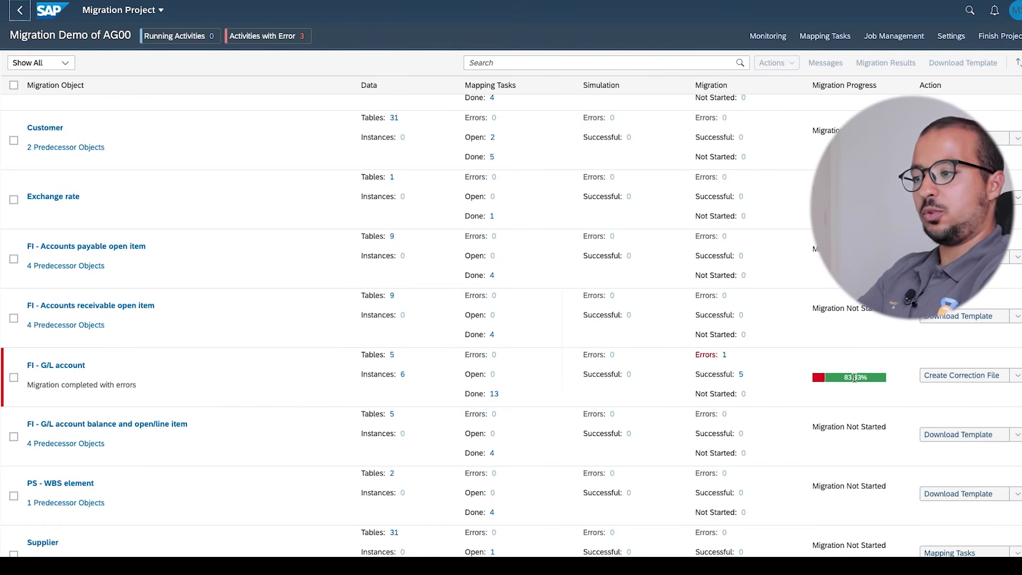
Create a correction file for FI - G/L account from the source "2 Source data for FI - G_L account .xml"
click(832, 378)
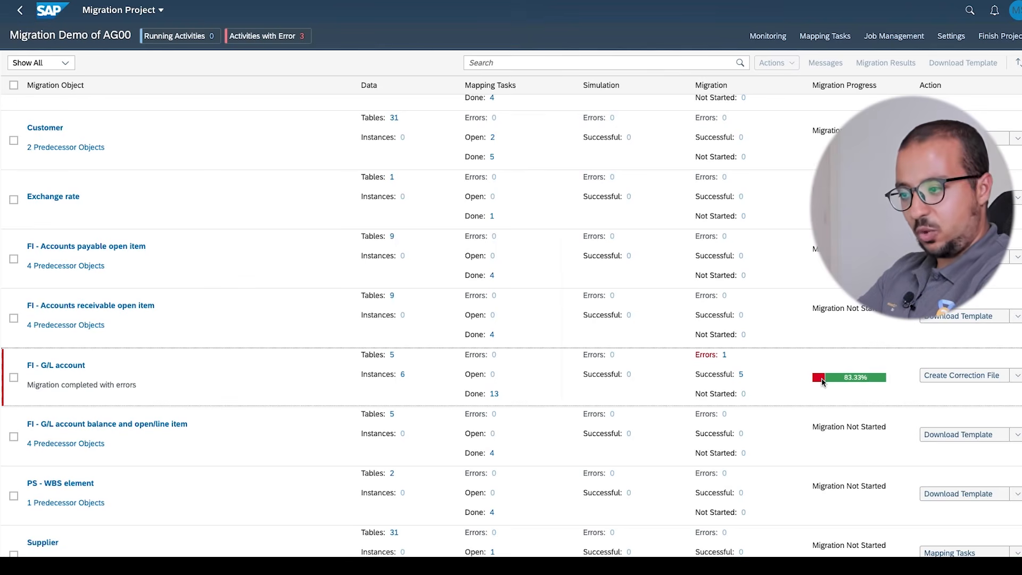
scroll(870, 358, down, 1)
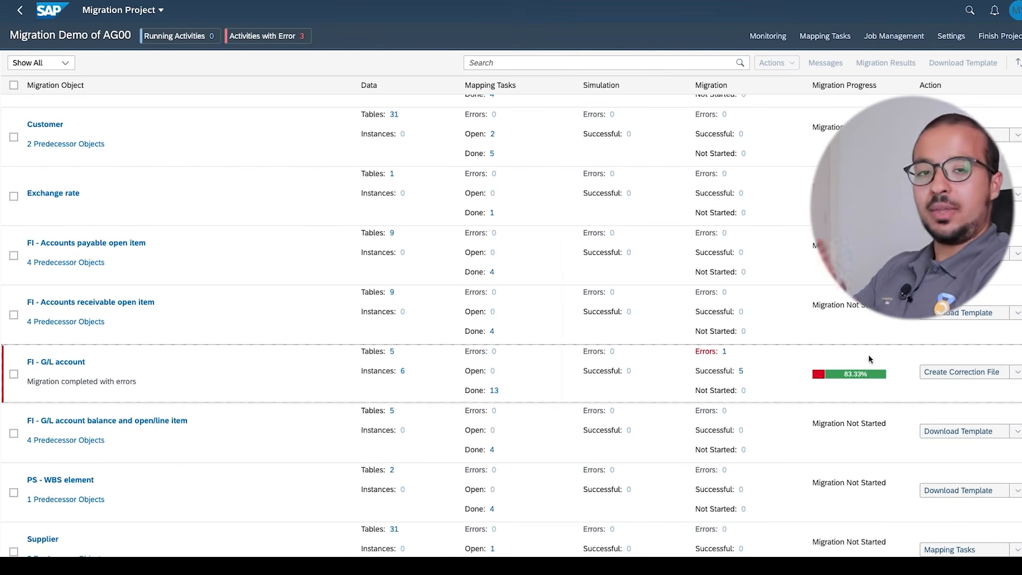
click(973, 378)
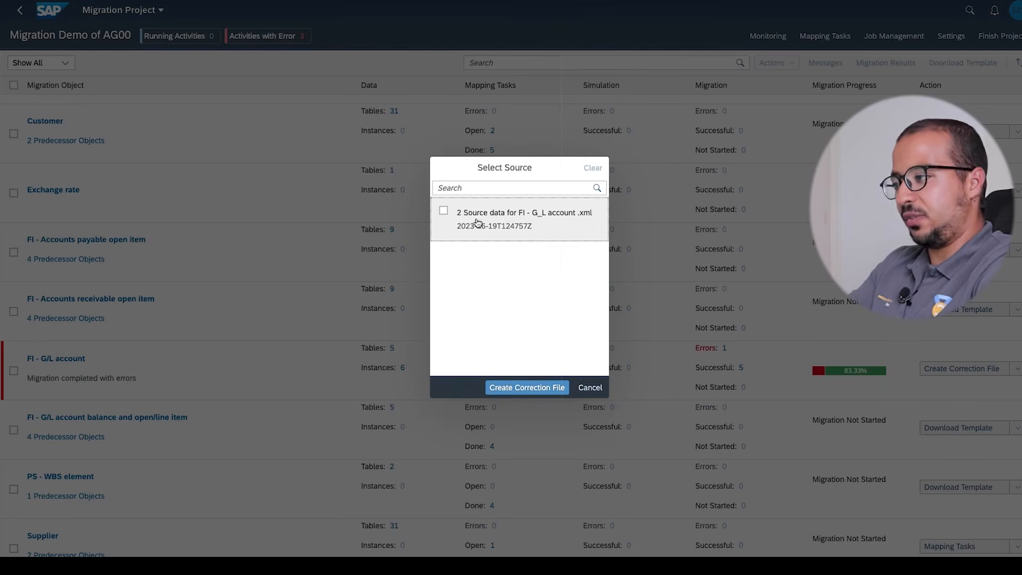
click(450, 213)
click(530, 388)
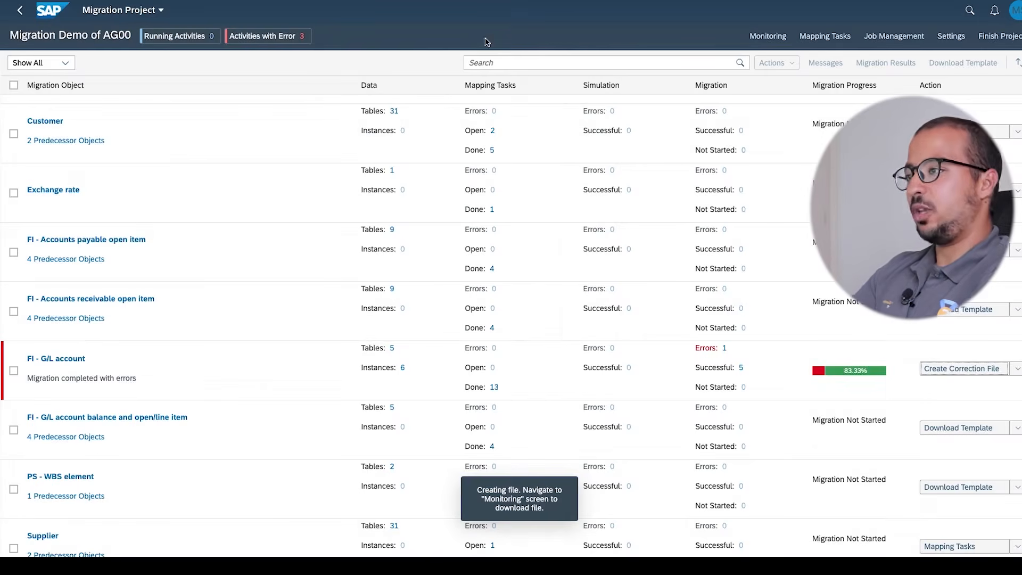
Download the generated correction file from the project's monitoring and open it in Excel at the record on the General Data sheet
click(768, 36)
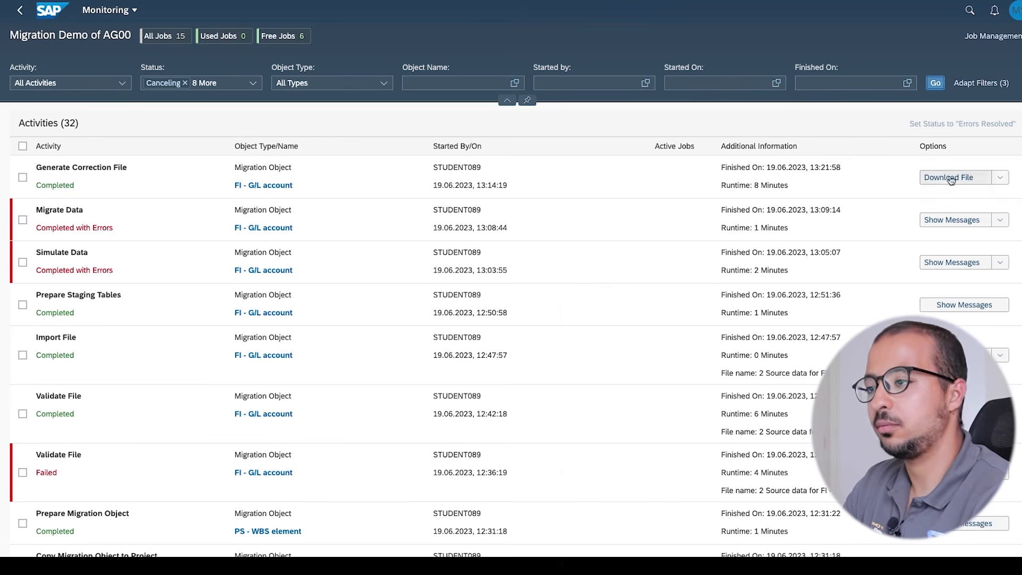
click(927, 180)
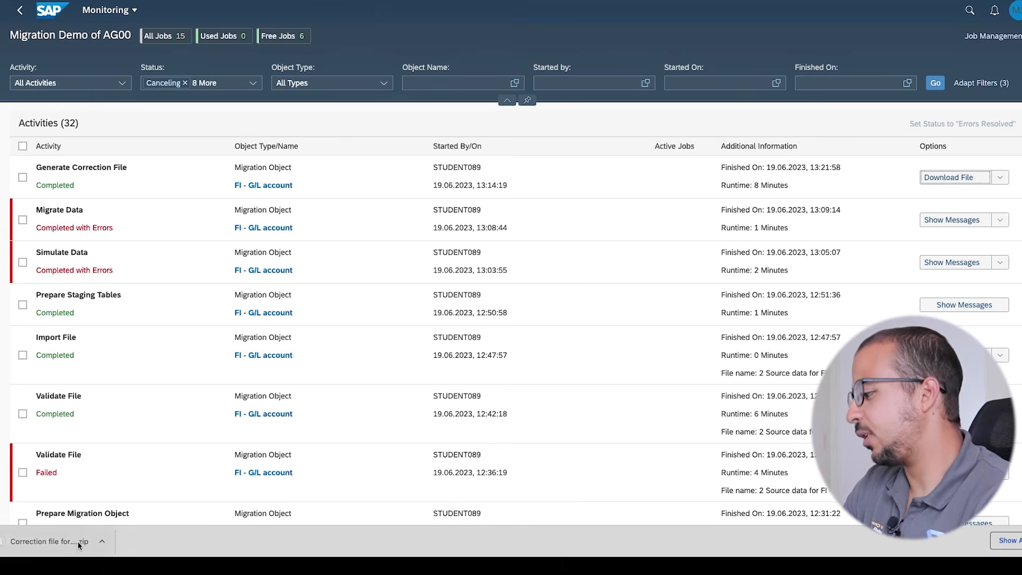
click(100, 541)
click(122, 523)
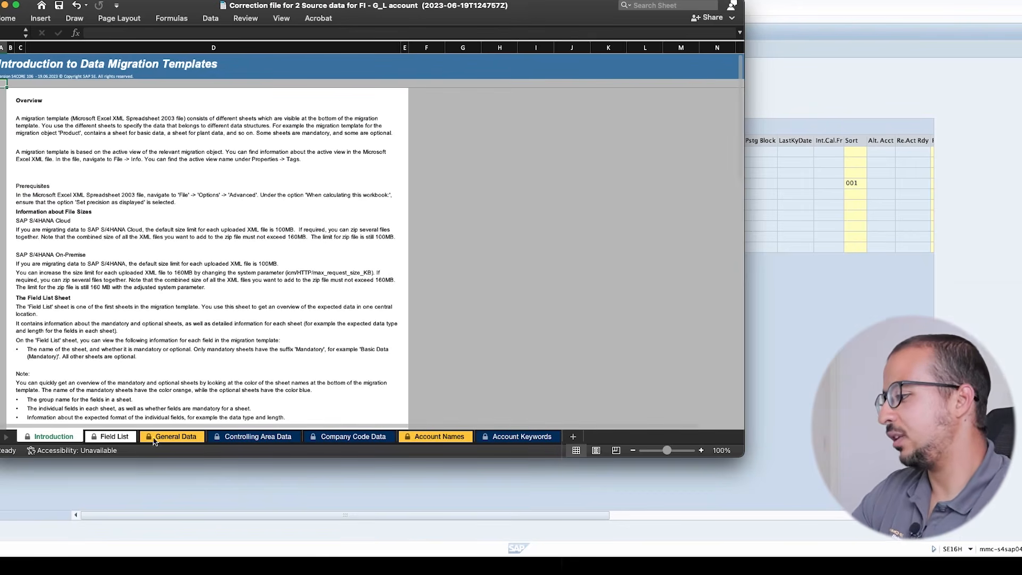
click(155, 438)
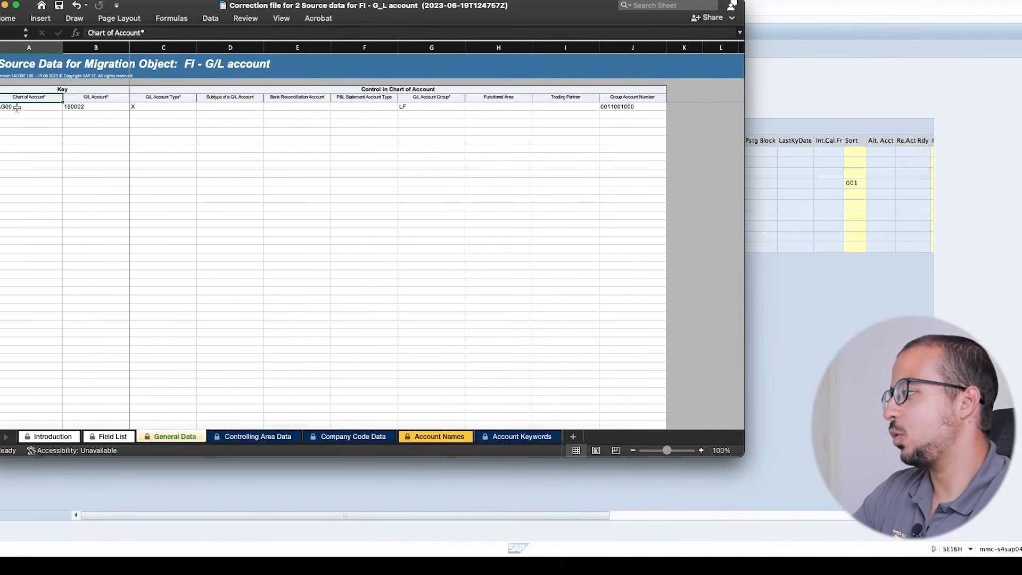
click(1, 107)
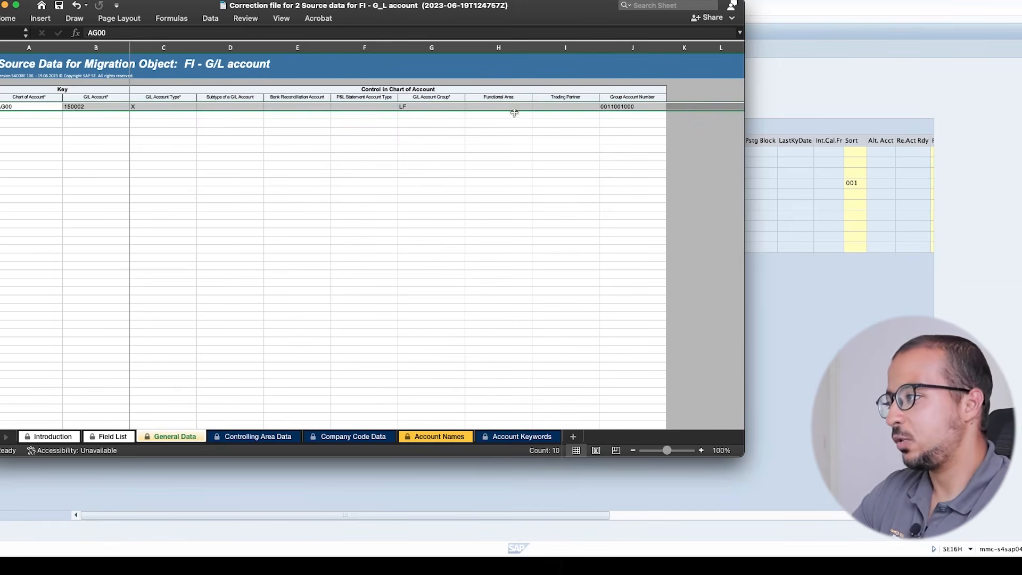
On the Company Code Data sheet, set Relevant to Cash Flow (Indicator) to X for the listed G/L account and save, keeping the XML format
click(355, 437)
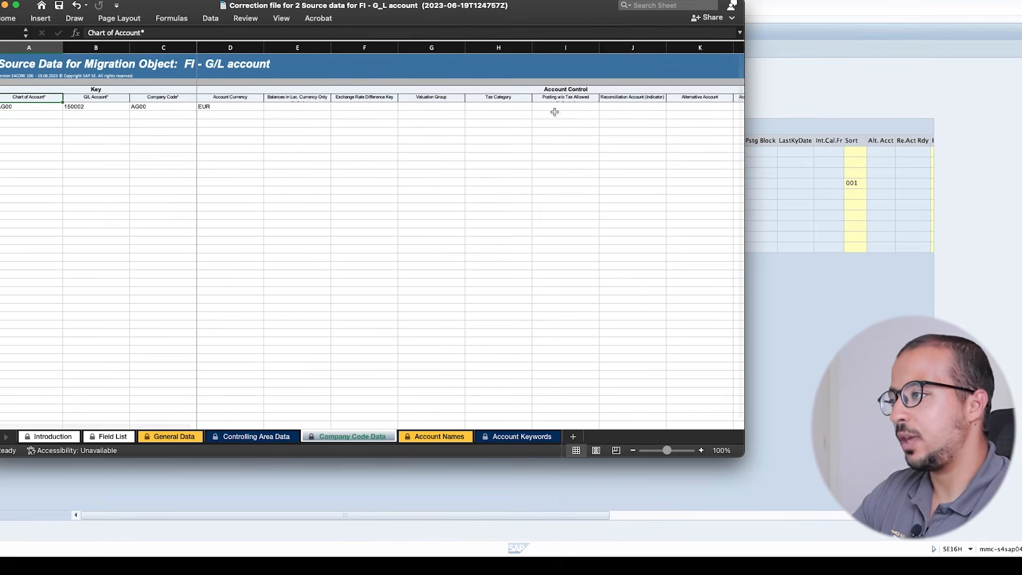
click(555, 109)
key(Right)
key(Right)
key(Right)
key(Right)
key(Right)
key(Right)
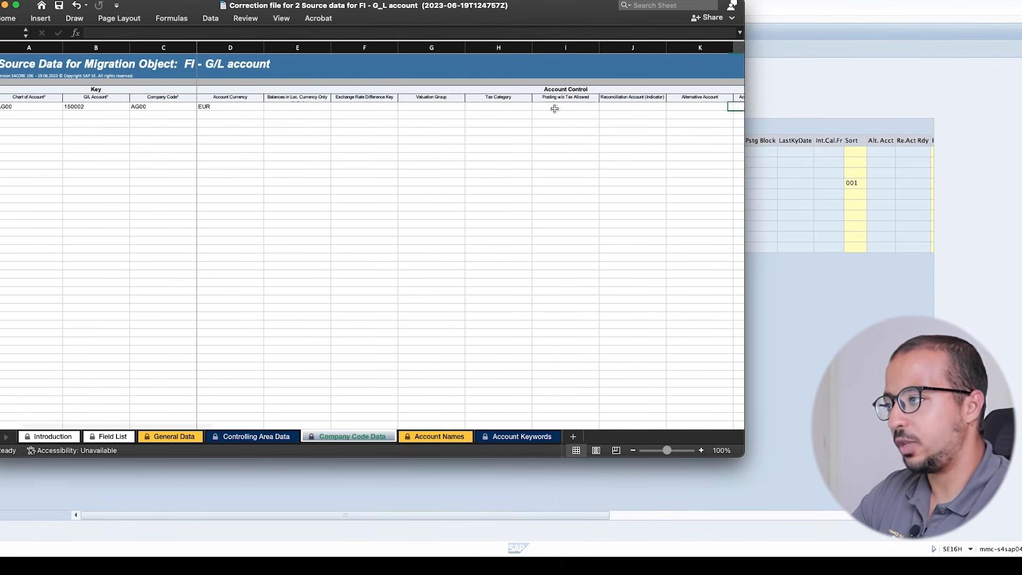
key(Right)
key(Right)
key(Right)
key(Right)
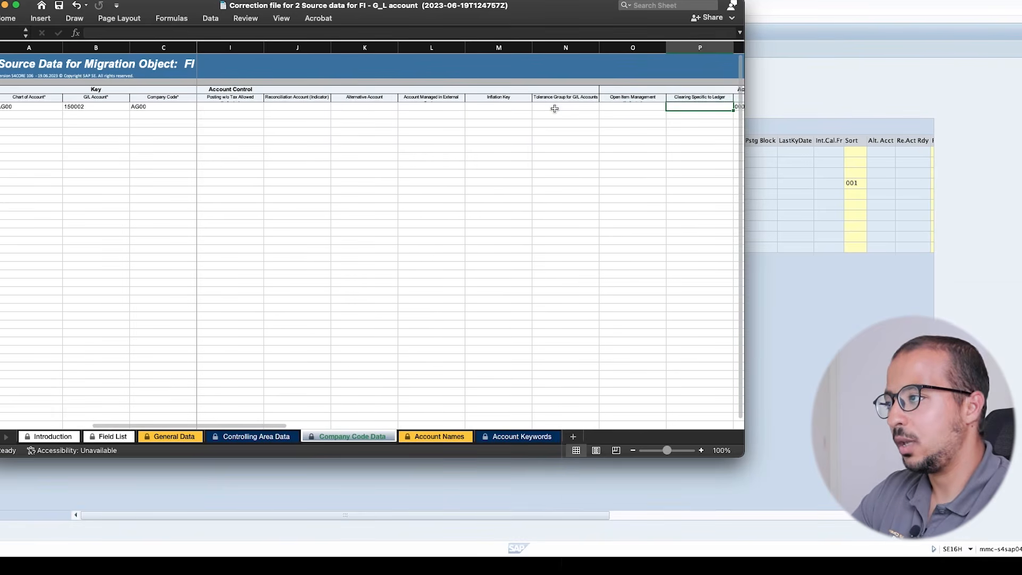
key(Right)
key(Right)
key(Right)
key(Right)
key(Right)
key(Right)
key(Right)
key(Right)
key(Right)
key(Right)
key(Right)
key(Right)
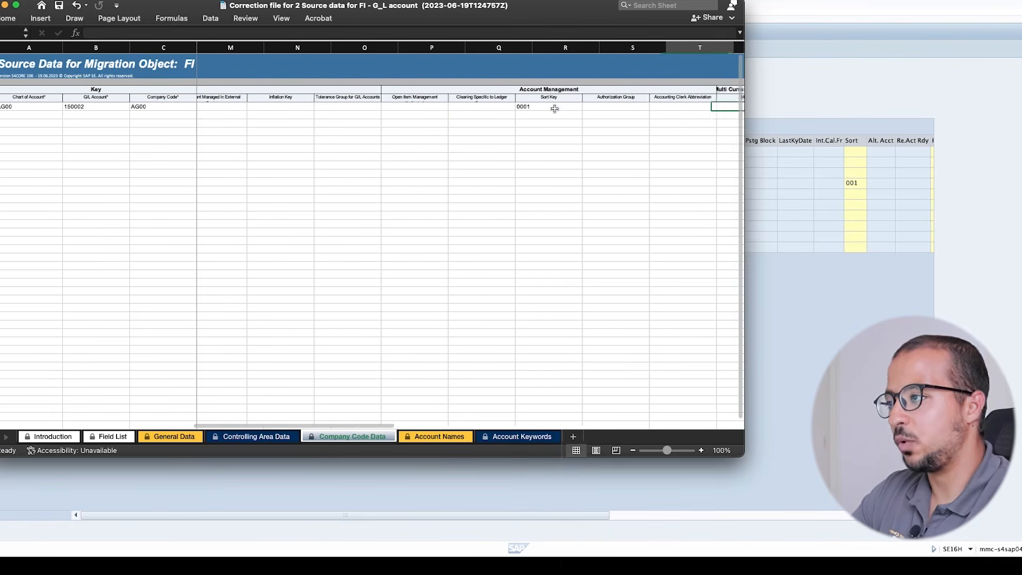
click(451, 106)
text(XGKON)
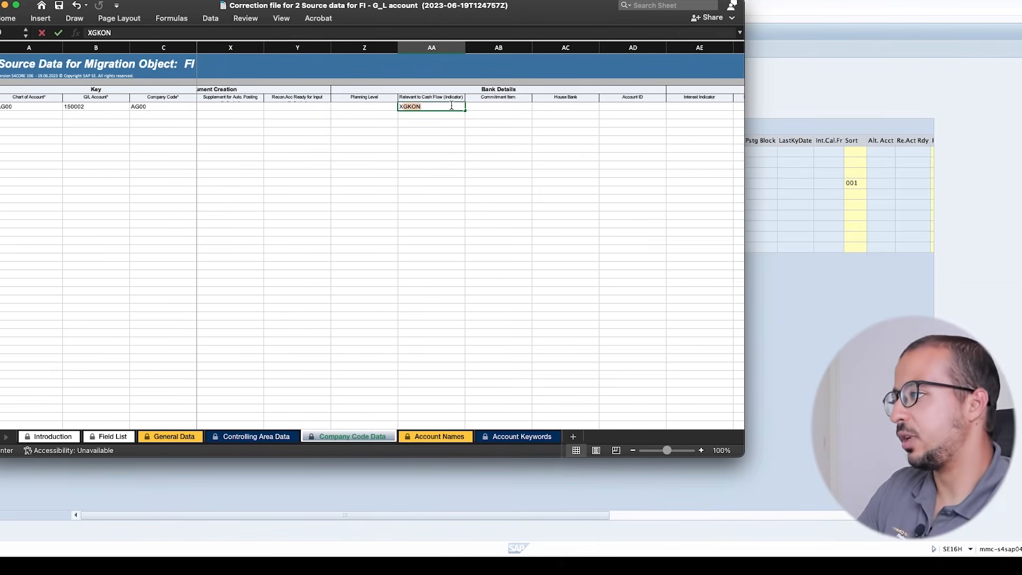
key(BackSpace)
key(BackSpace)
key(BackSpace)
key(BackSpace)
key(Return)
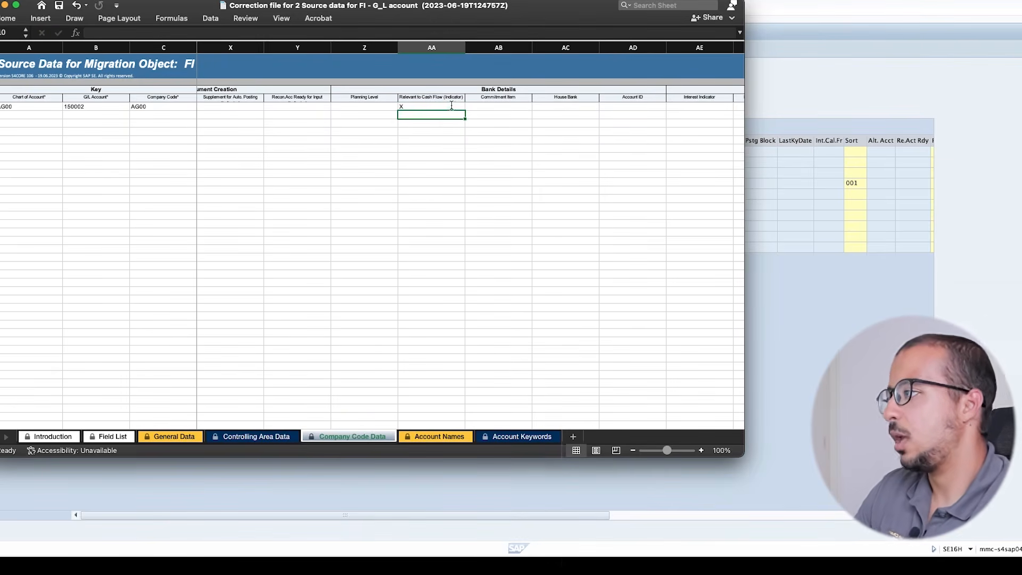
key(super+s)
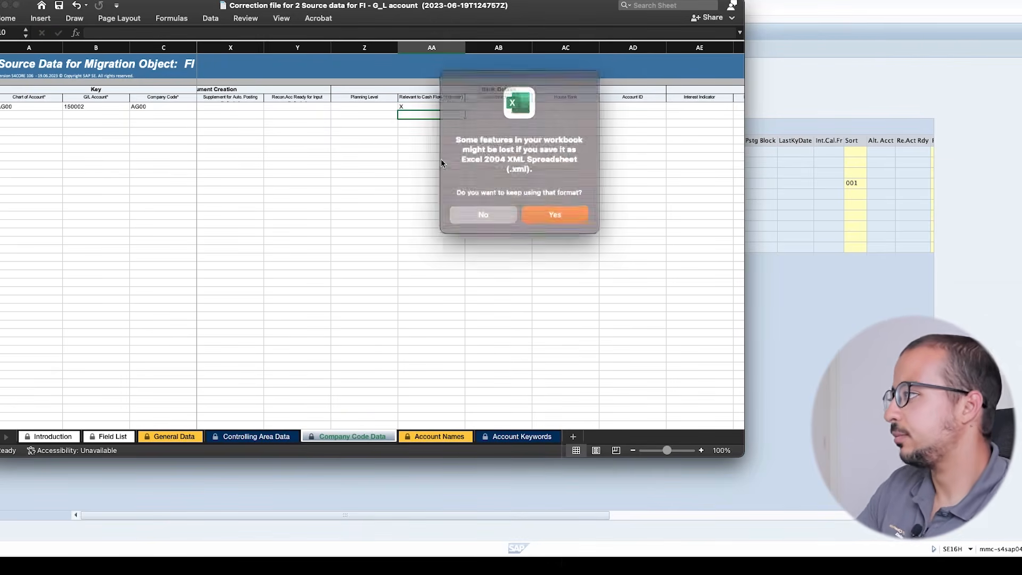
click(554, 210)
Upload "Correction file for 2 Source data for FI - G_L account (2023-06-19T124757Z).xml" to FI - G/L account in the browser and return to the project overview
click(826, 285)
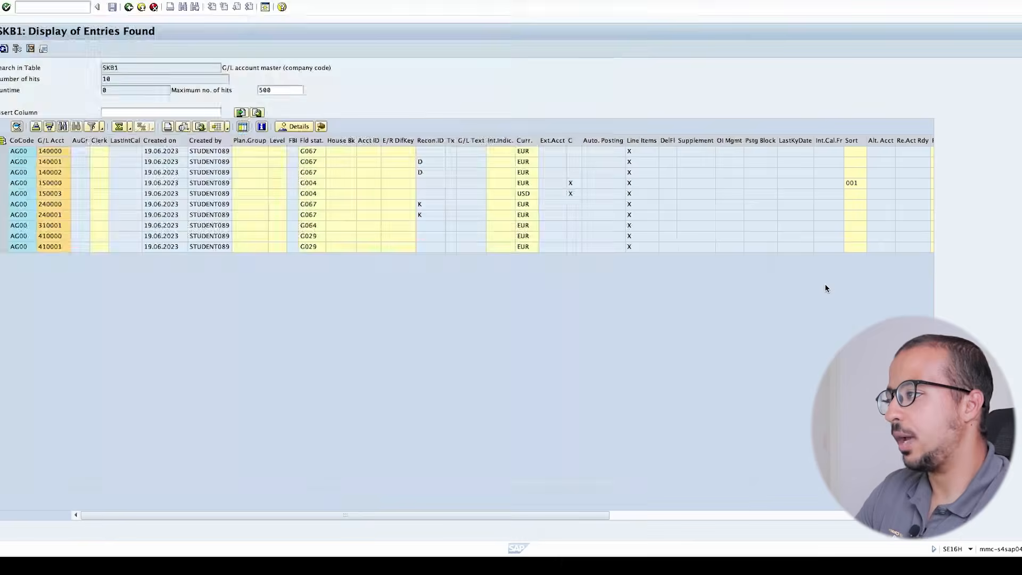
key(ctrl+Right)
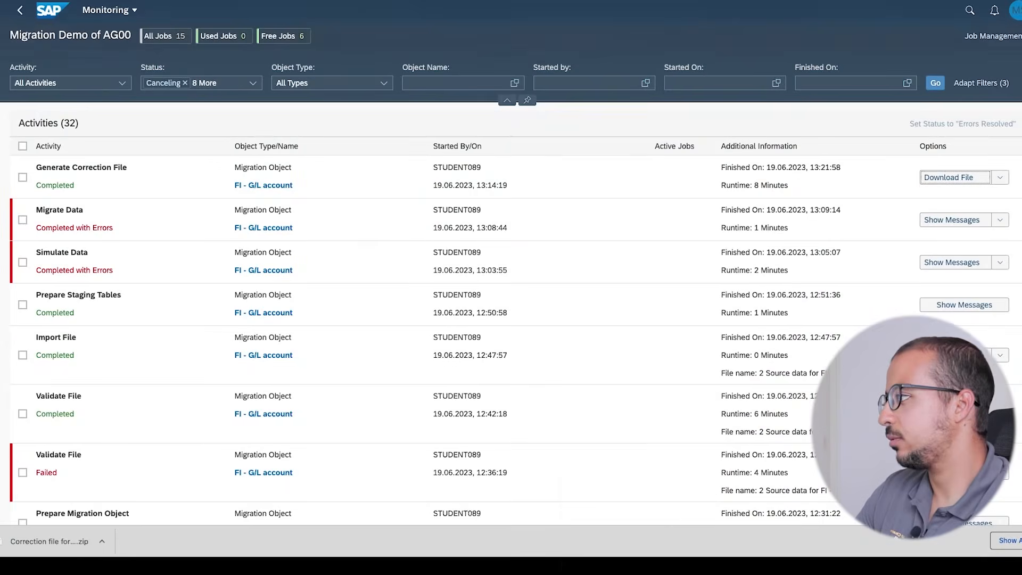
click(19, 10)
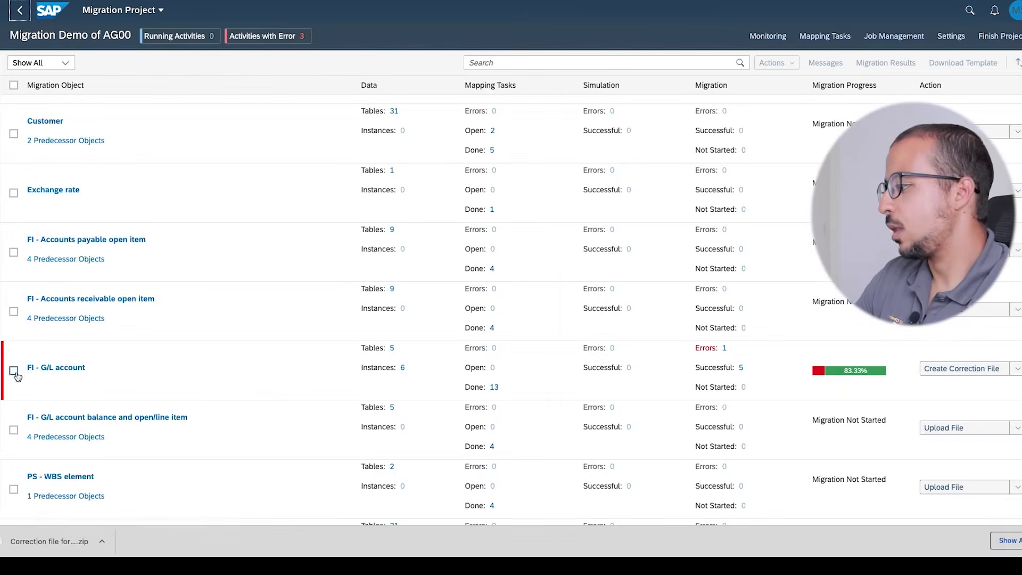
click(1015, 369)
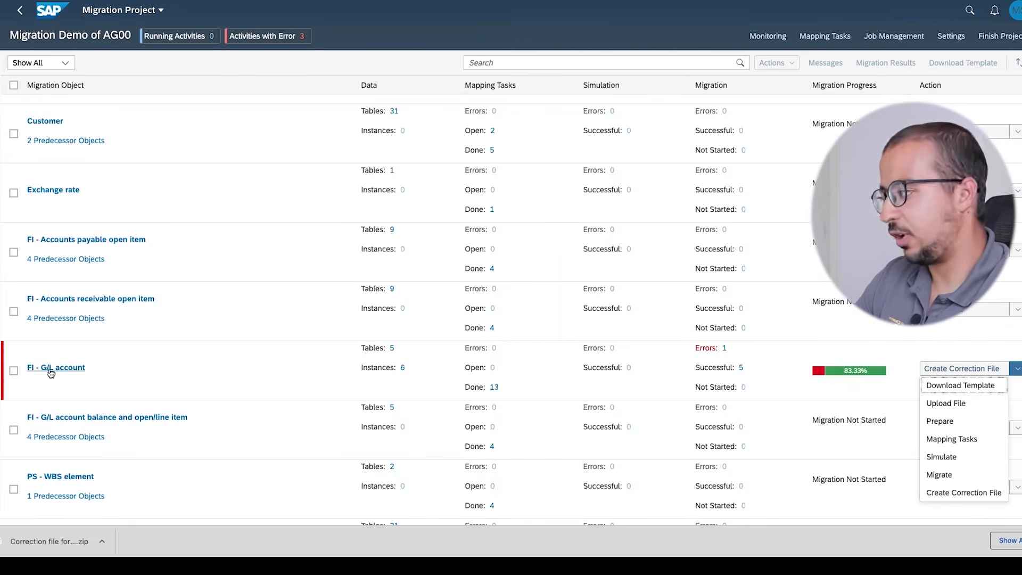
click(972, 407)
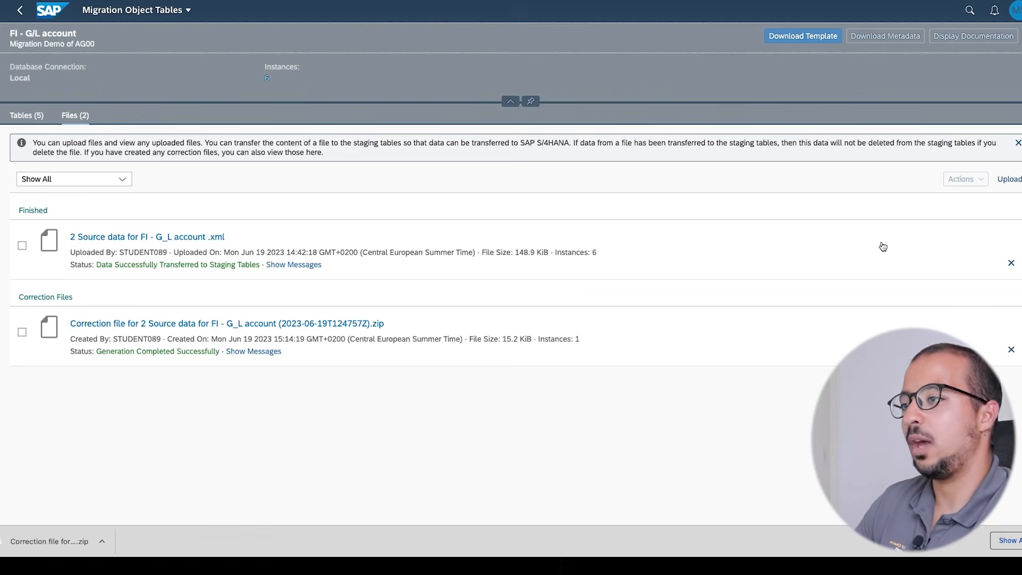
click(998, 181)
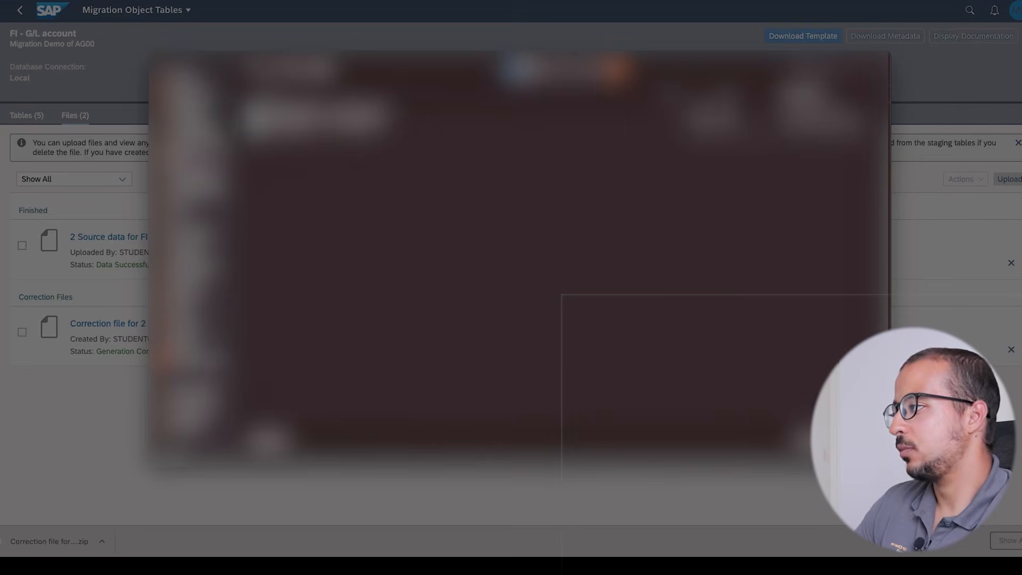
double_click(453, 114)
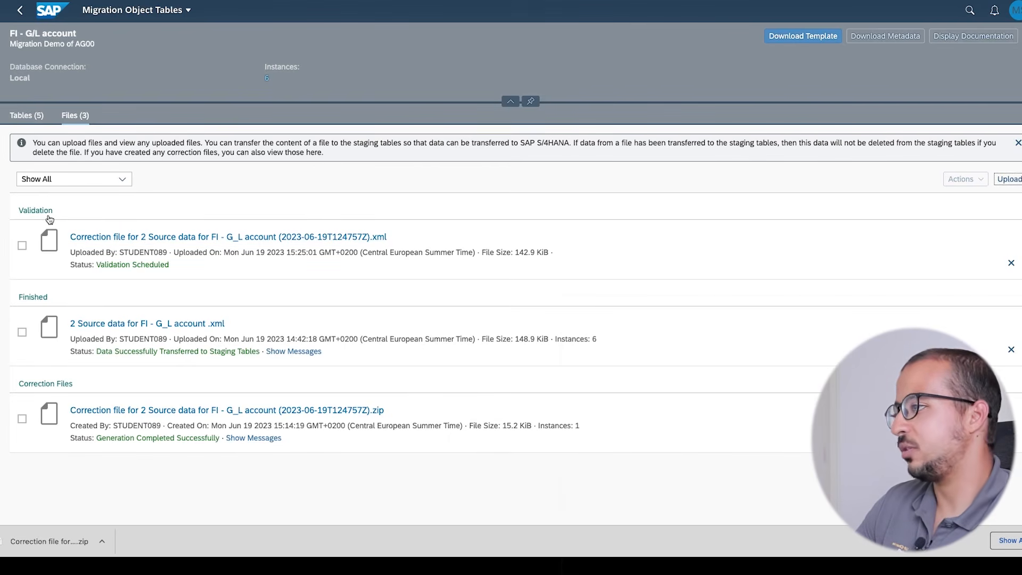
click(23, 12)
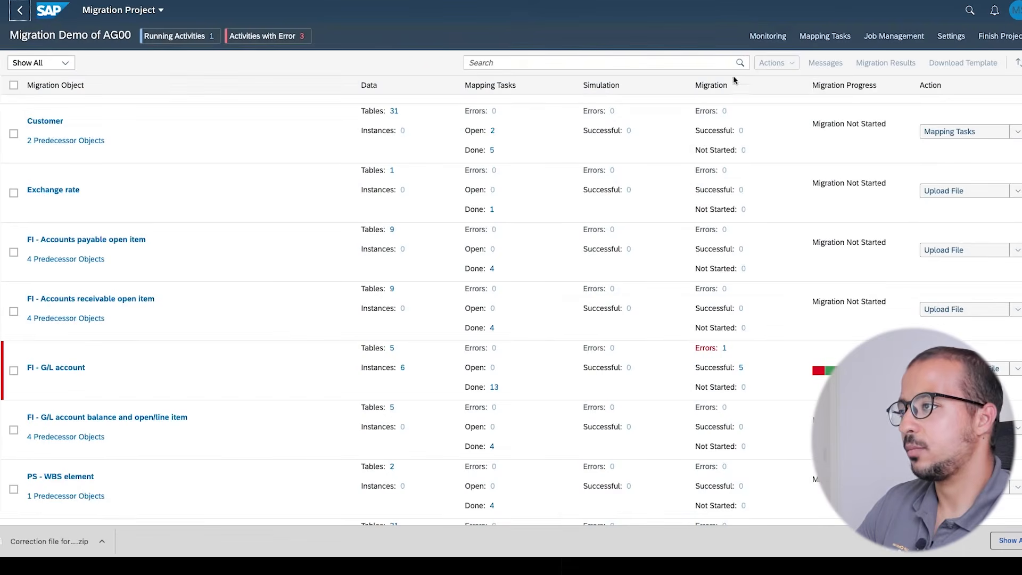
Refresh the project's monitoring, read the messages of the failed correction file import, and return to the project overview
click(769, 35)
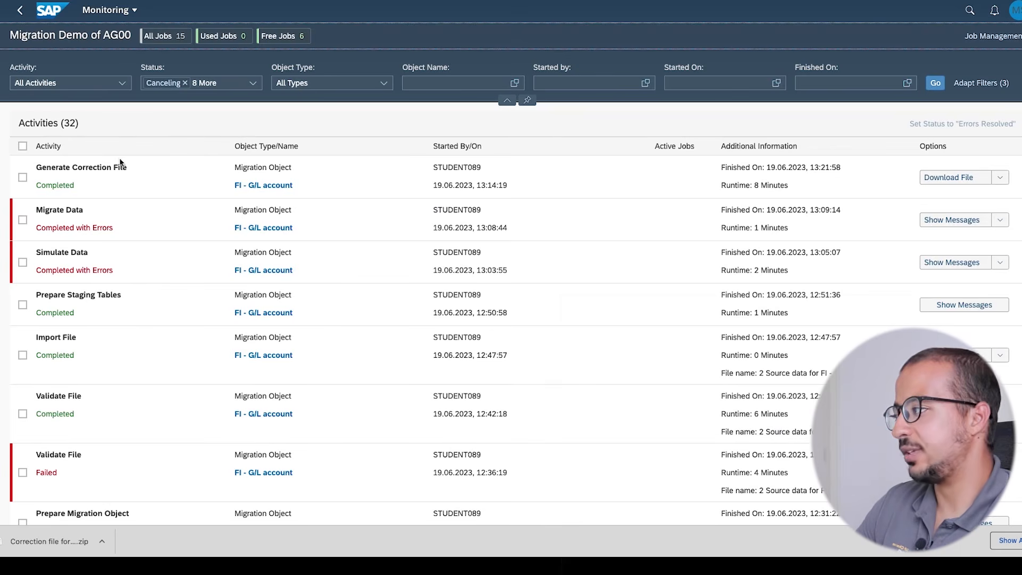
click(935, 83)
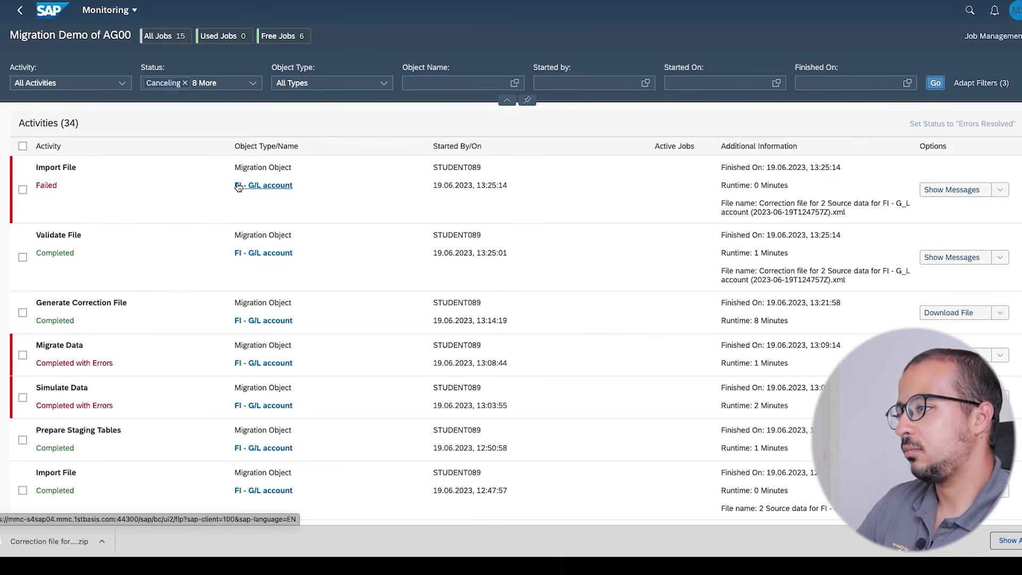
click(22, 189)
click(944, 192)
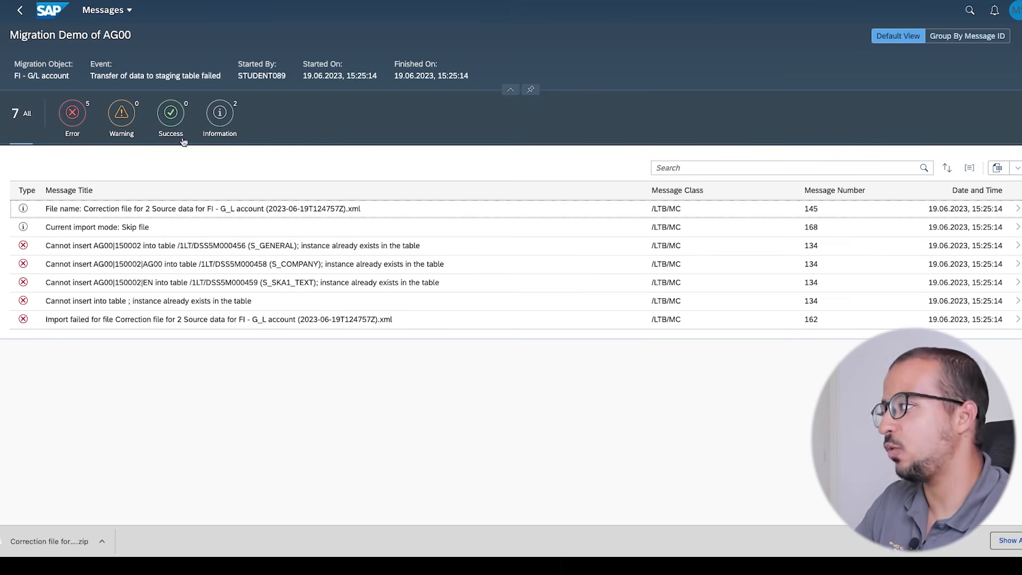
click(24, 14)
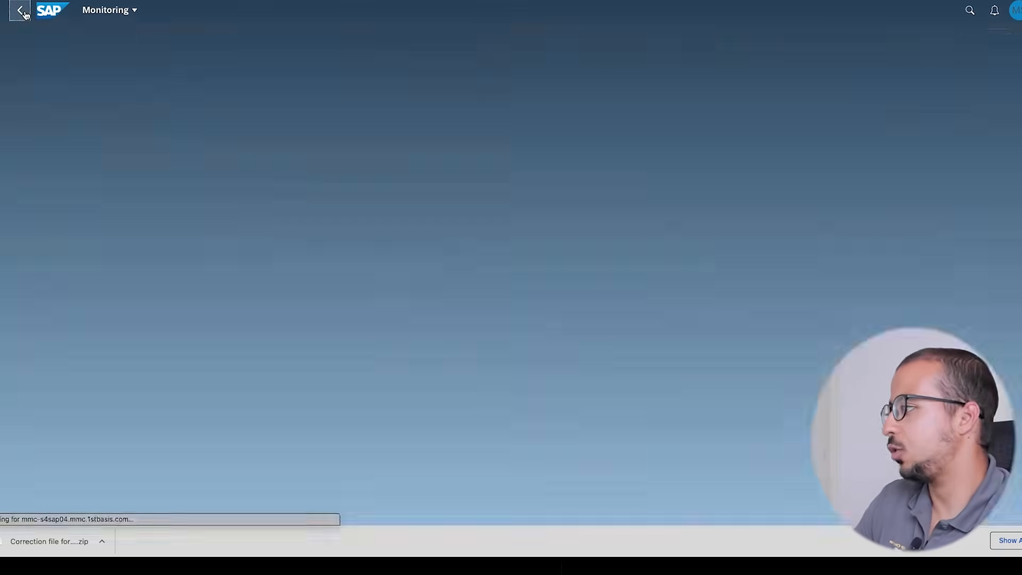
click(24, 13)
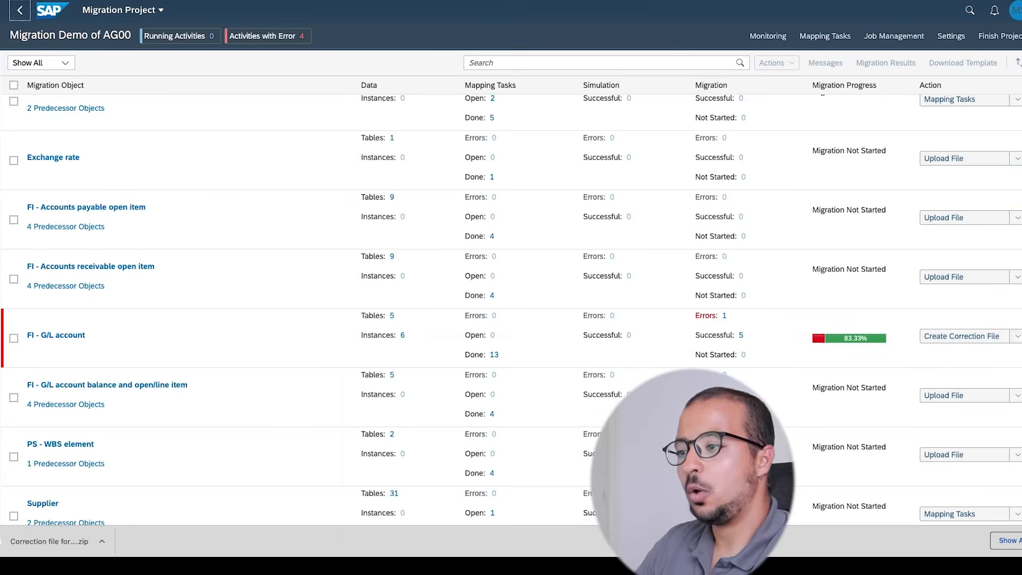
Transfer the uploaded FI - G/L account correction XML file to the staging tables, choosing Replace Duplicates with Instances from File
click(1017, 337)
click(967, 368)
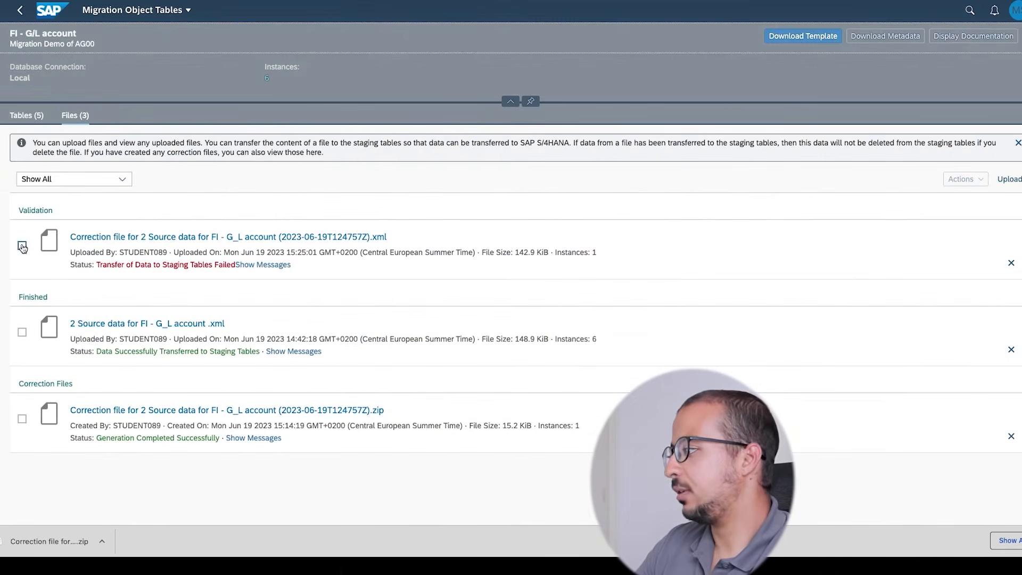
click(22, 247)
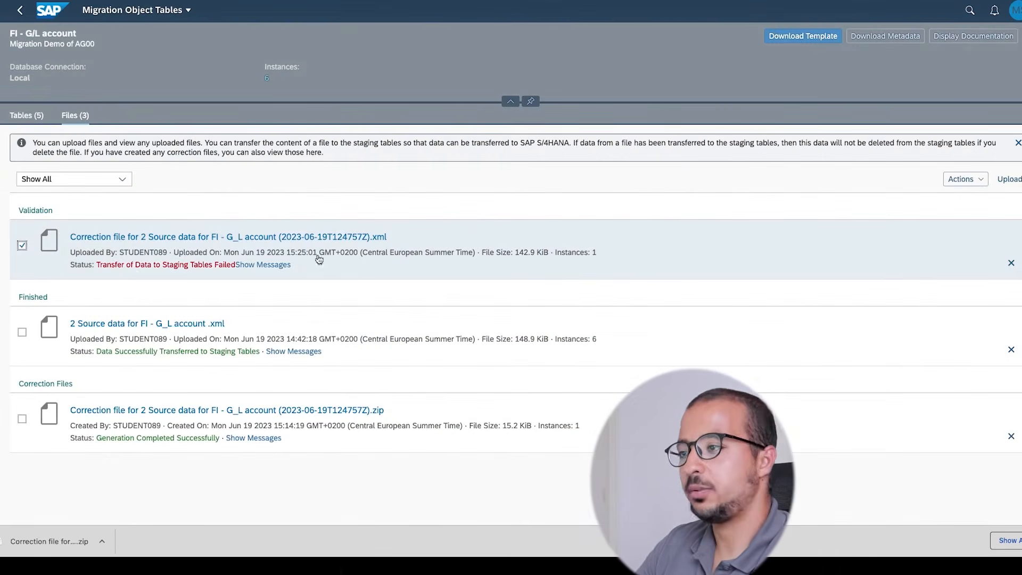
click(965, 179)
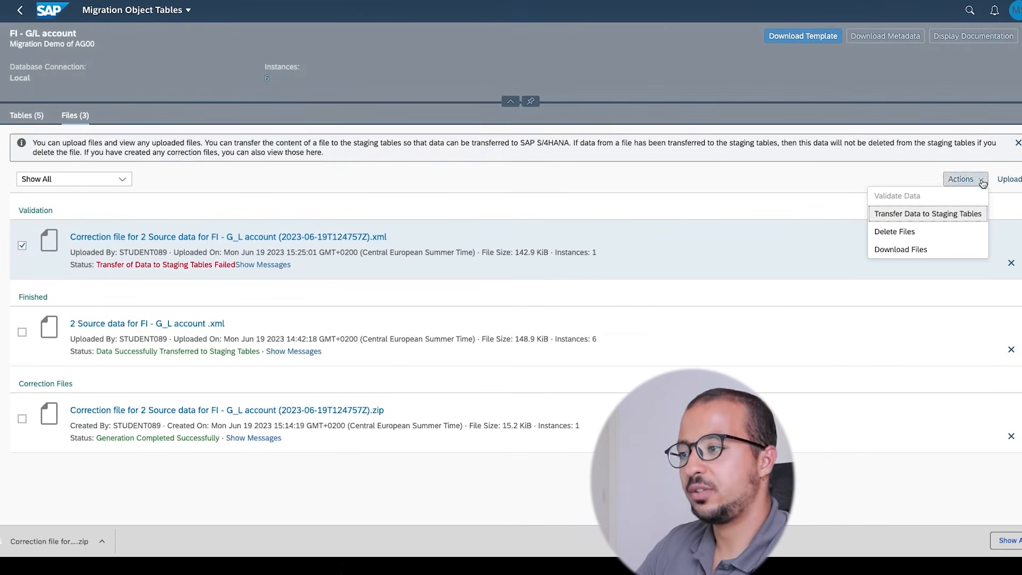
click(921, 215)
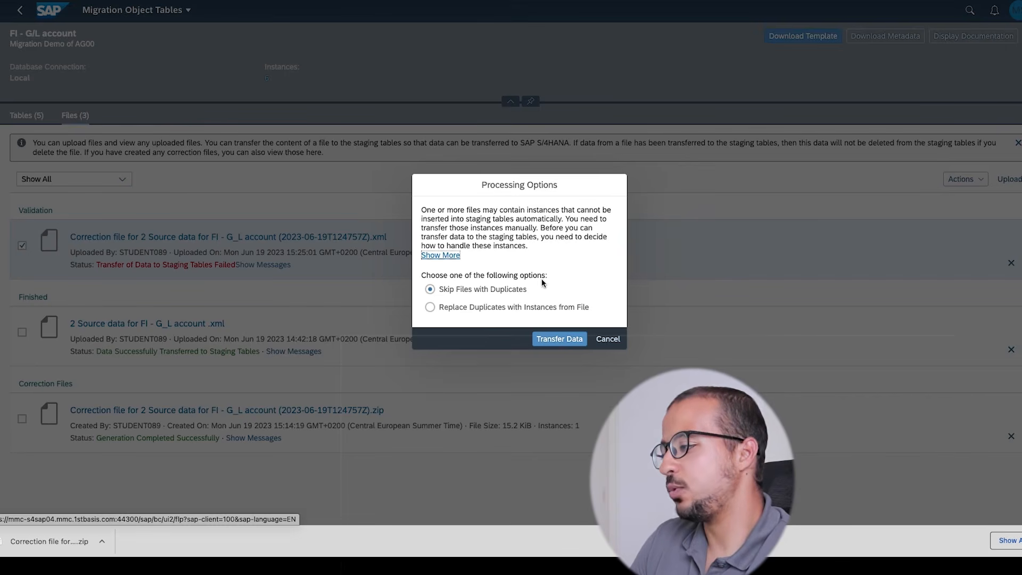
click(466, 309)
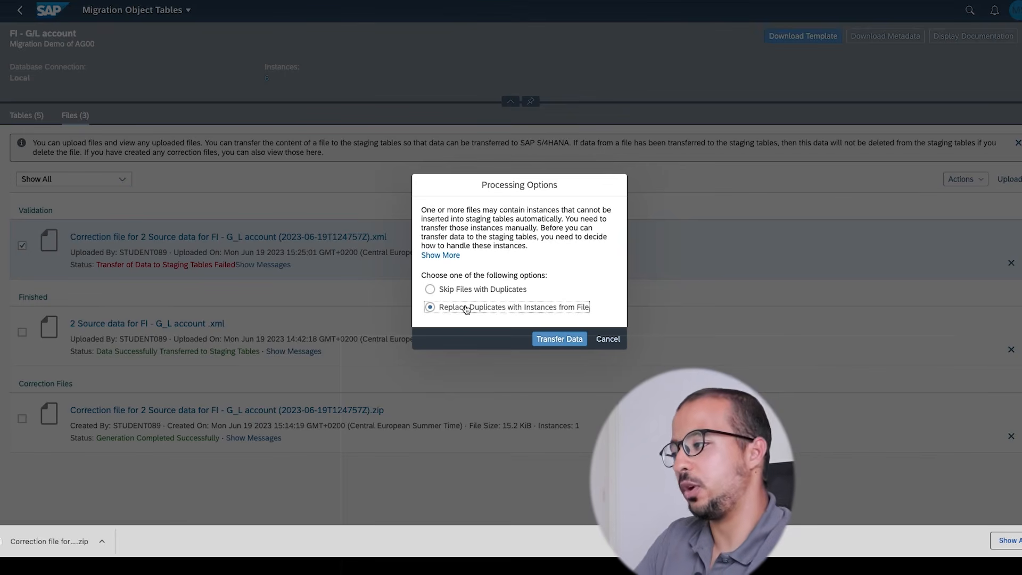
click(581, 341)
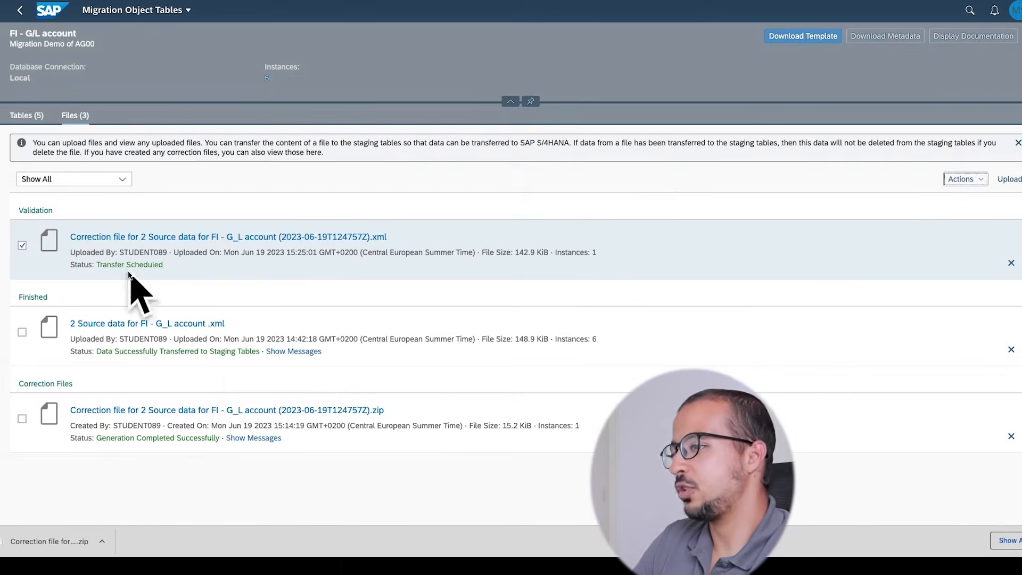
Check the status of the repeated correction file import in the project's monitoring and return to the project overview
click(18, 11)
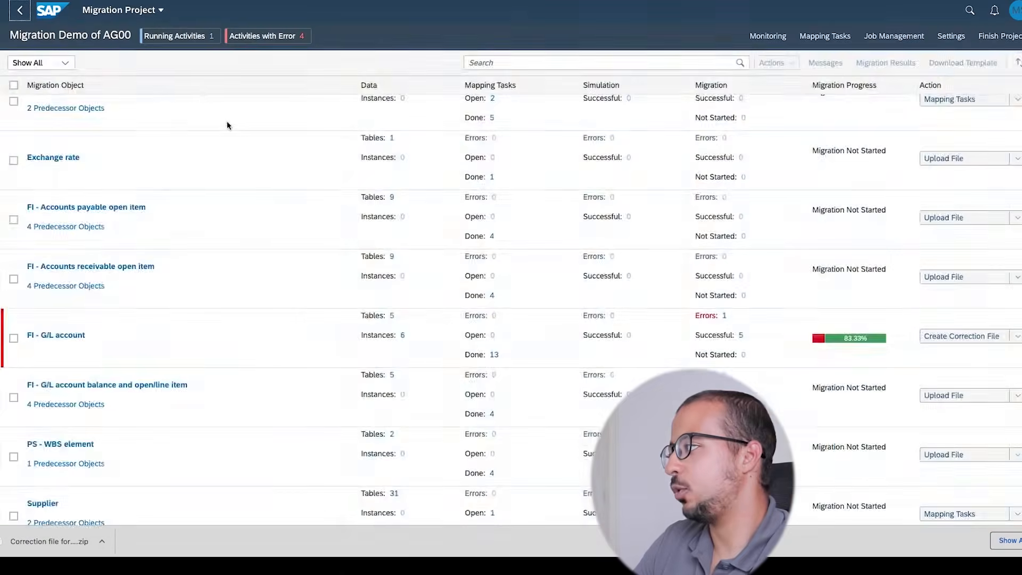
click(768, 36)
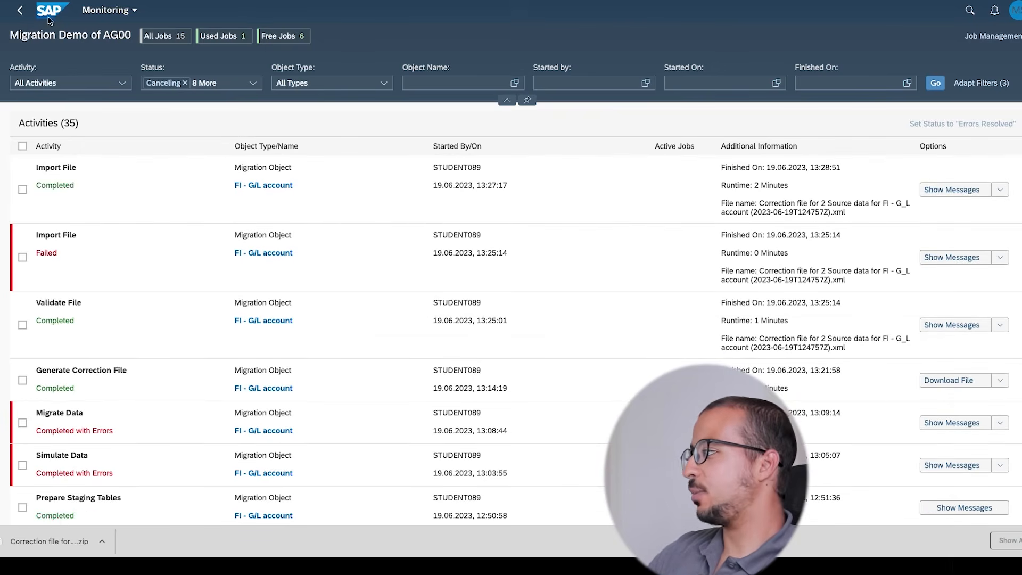
click(21, 11)
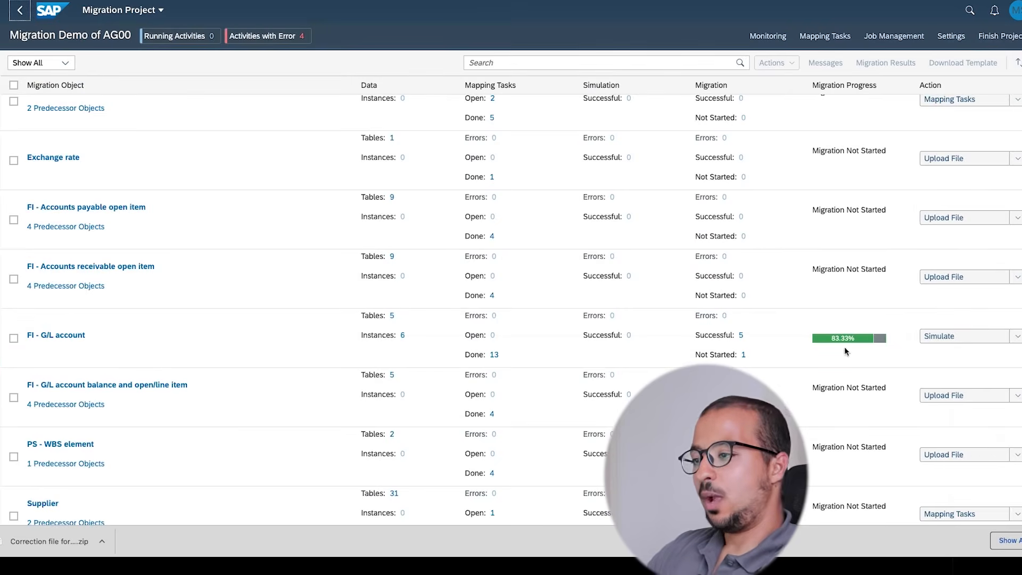
Skip the simulation and start the migration of FI - G/L account for All Instances
click(979, 338)
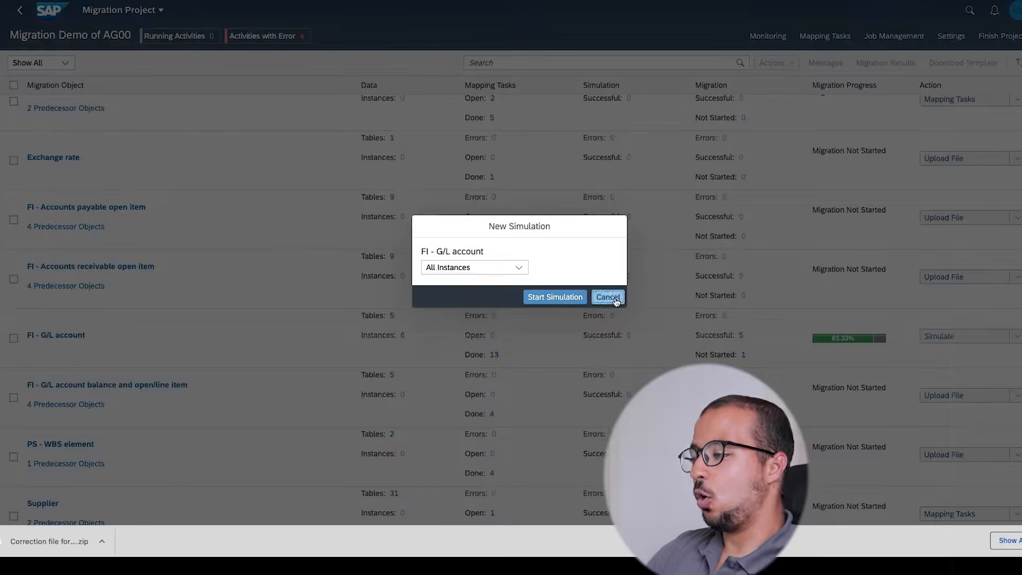
click(608, 297)
click(1017, 336)
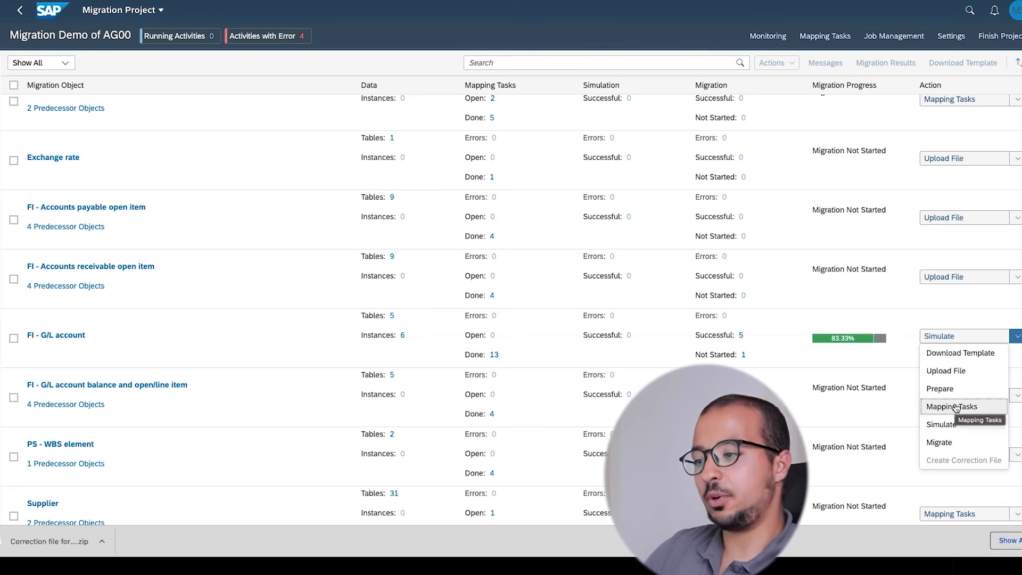
click(959, 444)
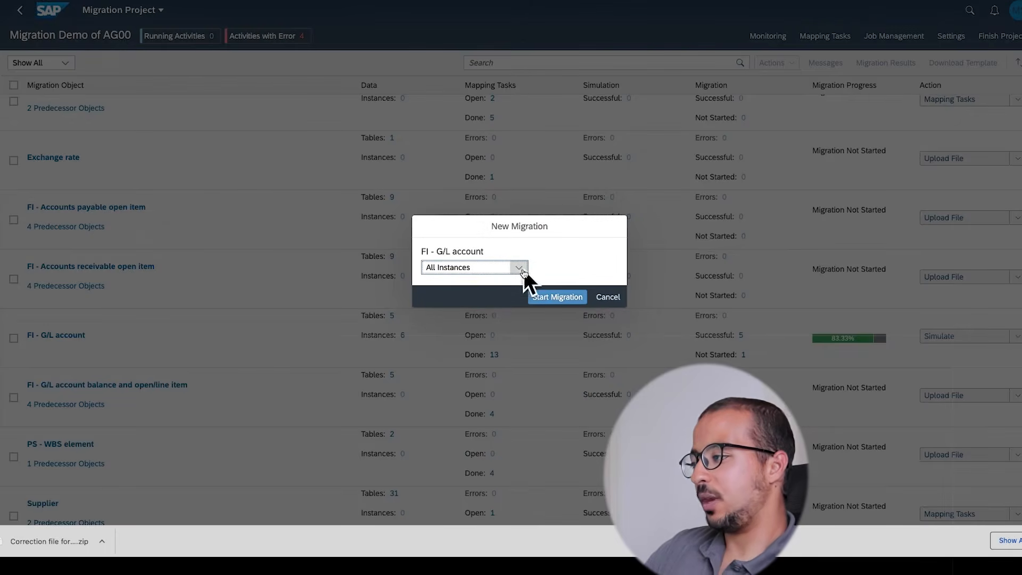
click(551, 296)
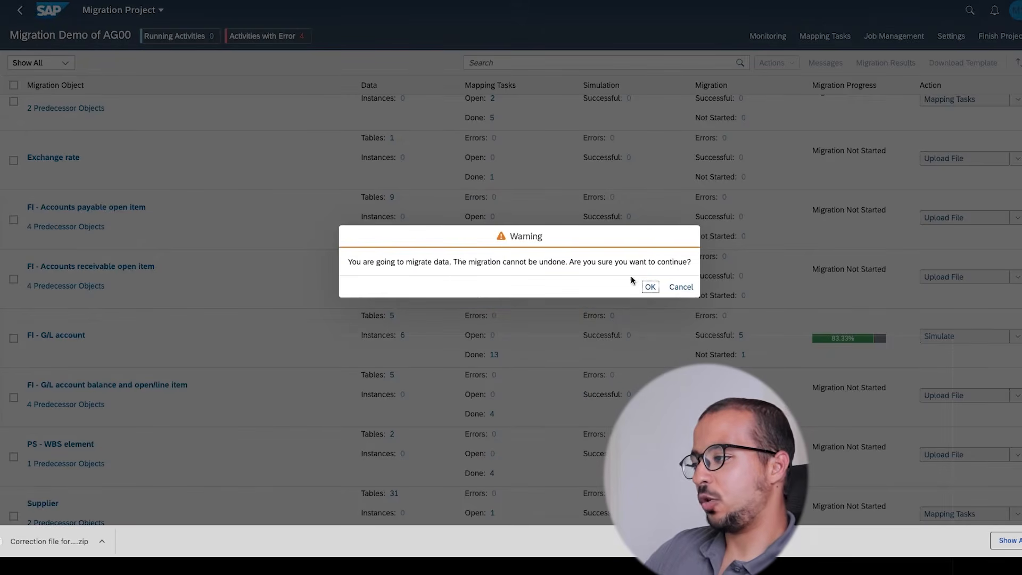
click(650, 286)
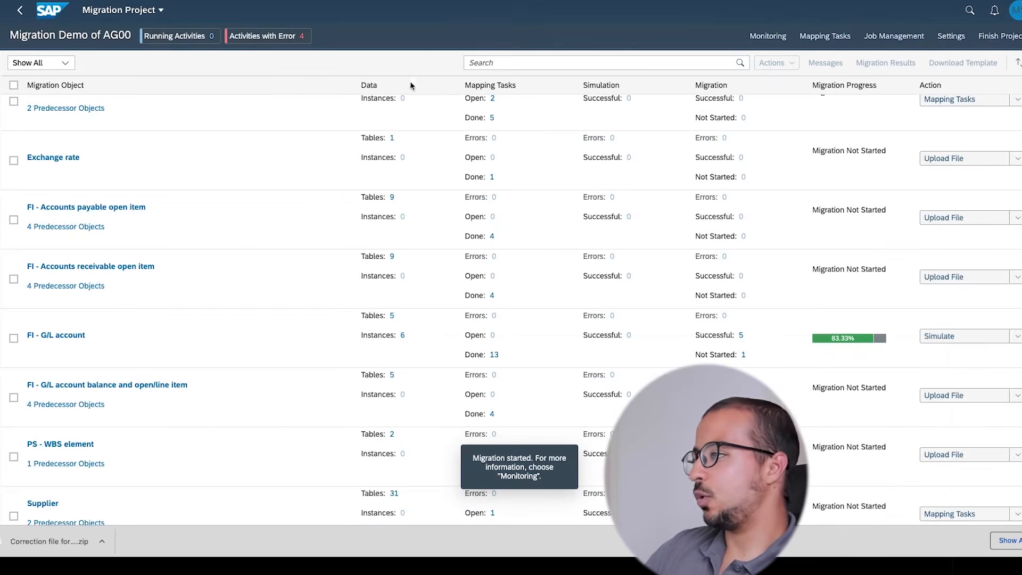
Check the Migrate Data activity in monitoring, switch to SAP GUI, and refresh table SKB1 to find the corrected G/L account
click(768, 36)
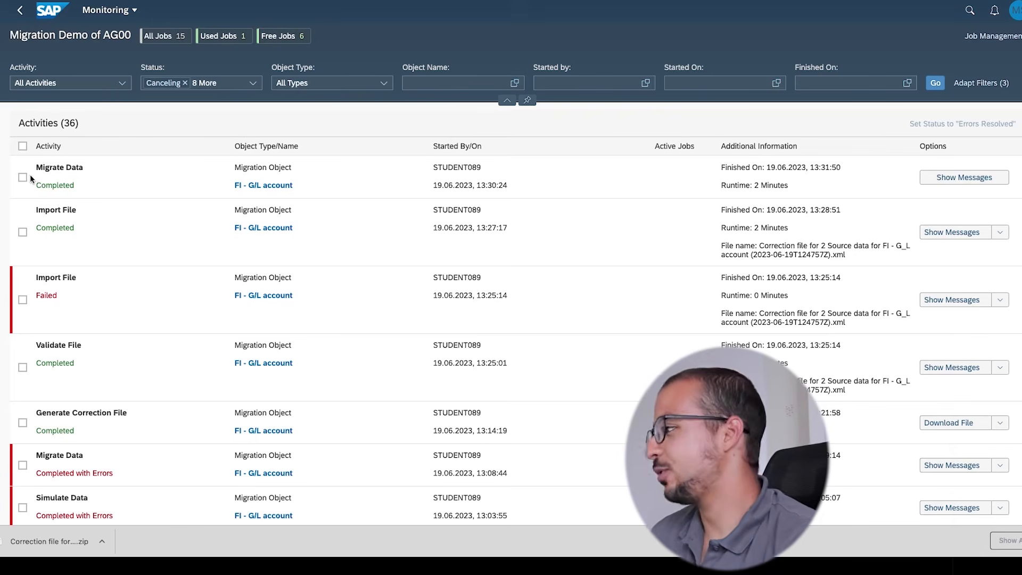
key(ctrl+Left)
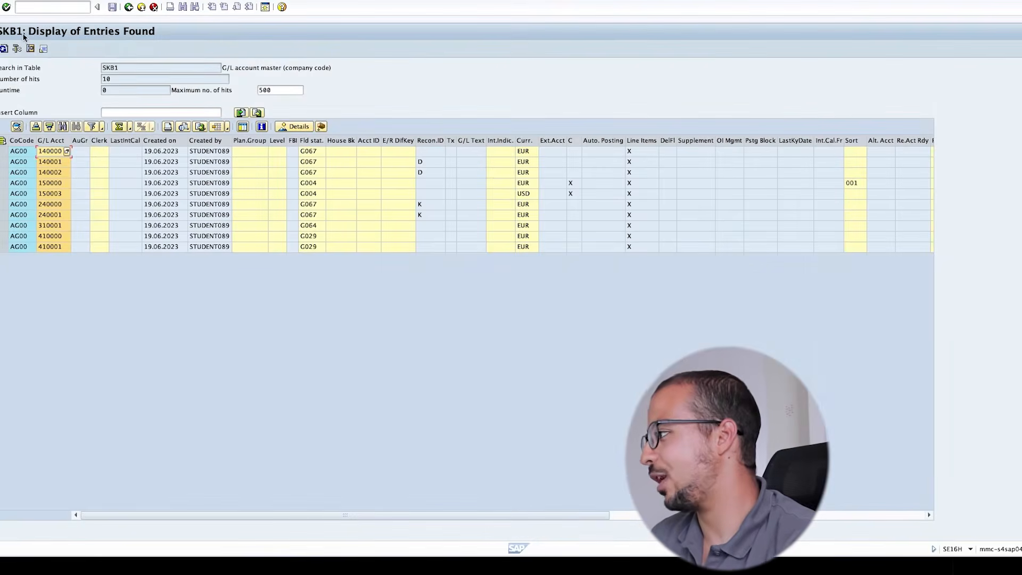
drag(127, 78, 92, 85)
click(11, 48)
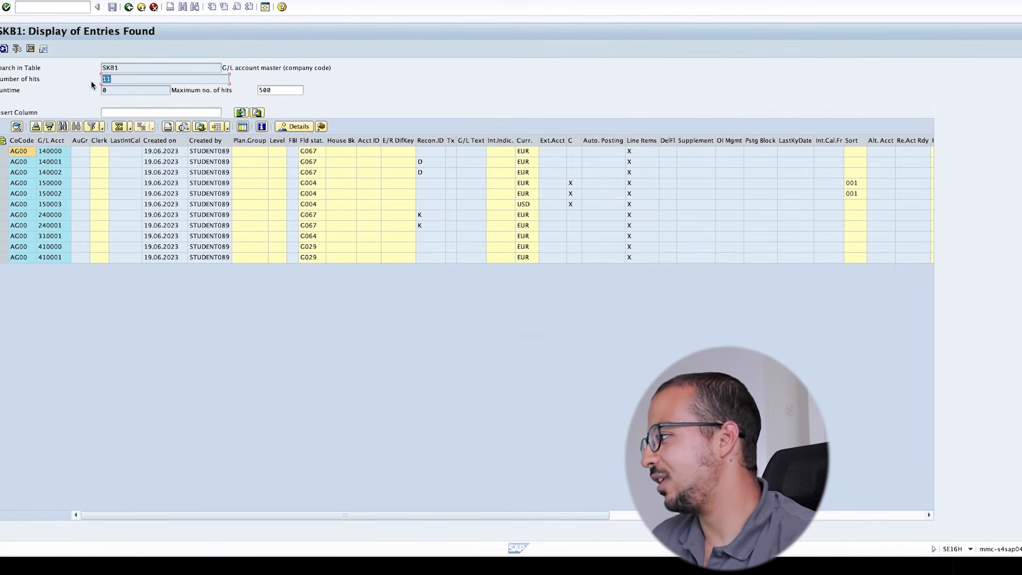
click(50, 196)
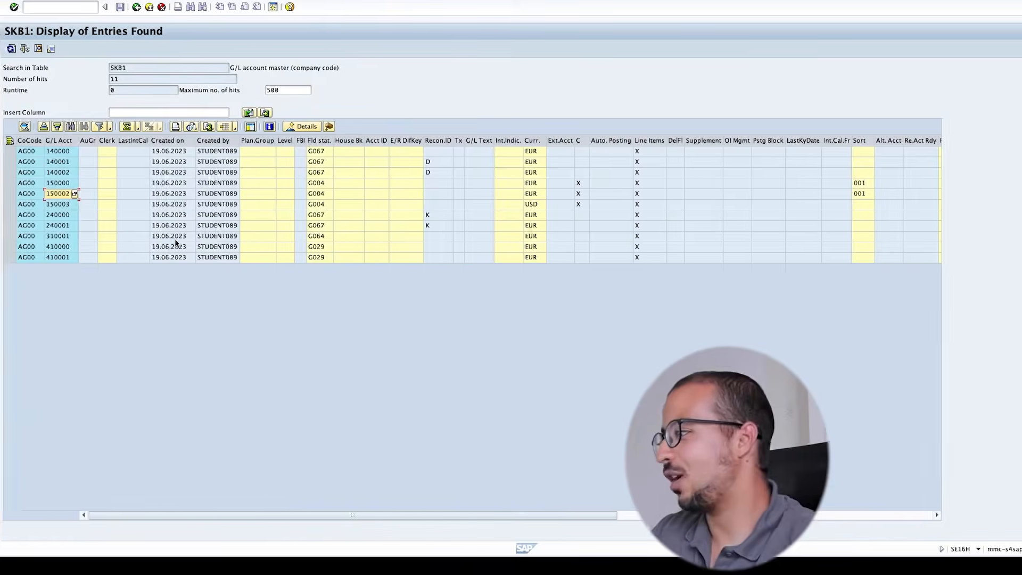
Switch back to the browser and check the migration progress of FI - G/L account in the project overview
key(ctrl+Right)
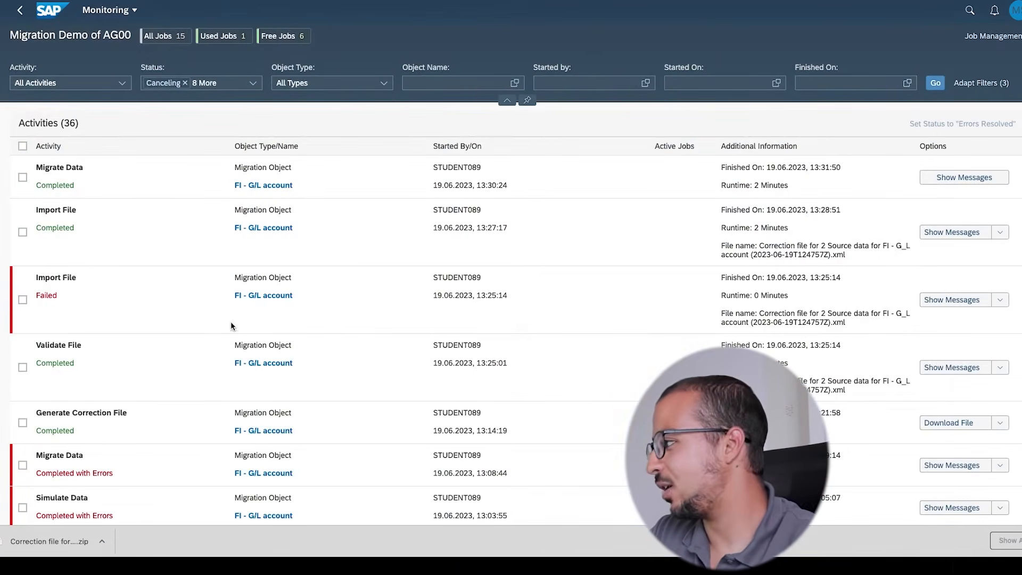
scroll(169, 200, down, 1)
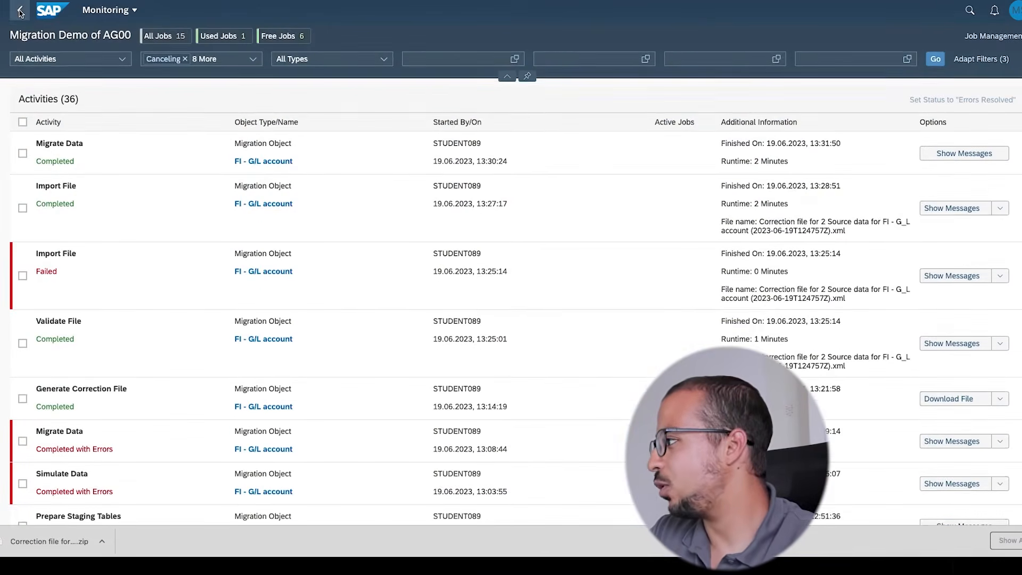
click(20, 12)
scroll(273, 306, down, 3)
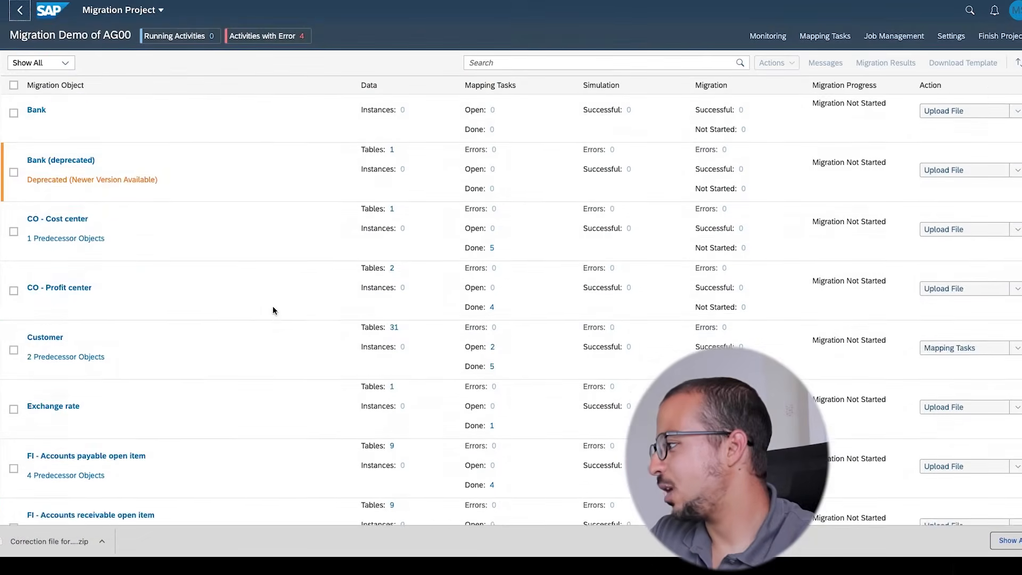
scroll(273, 308, down, 2)
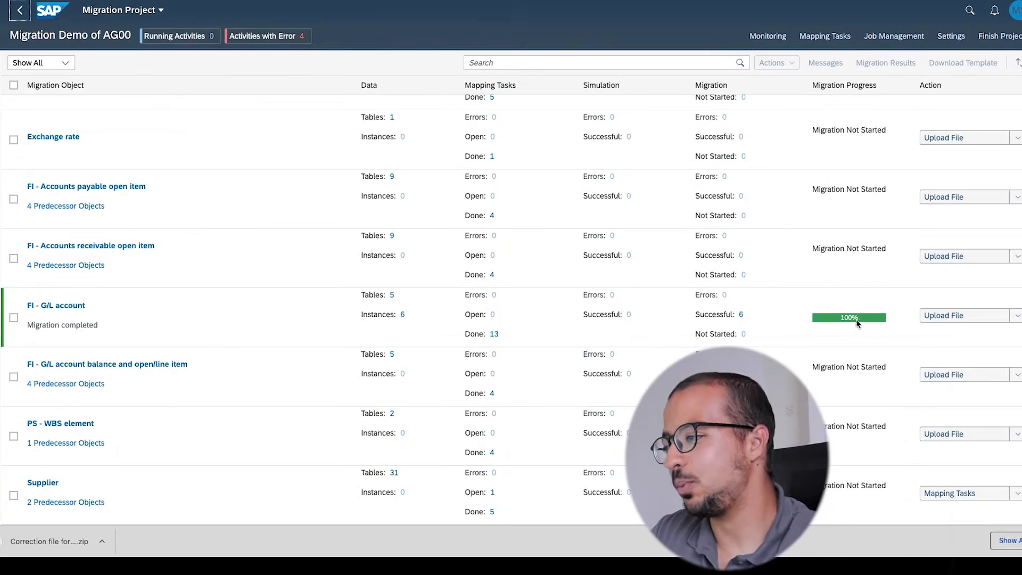
mouse_move(863, 320)
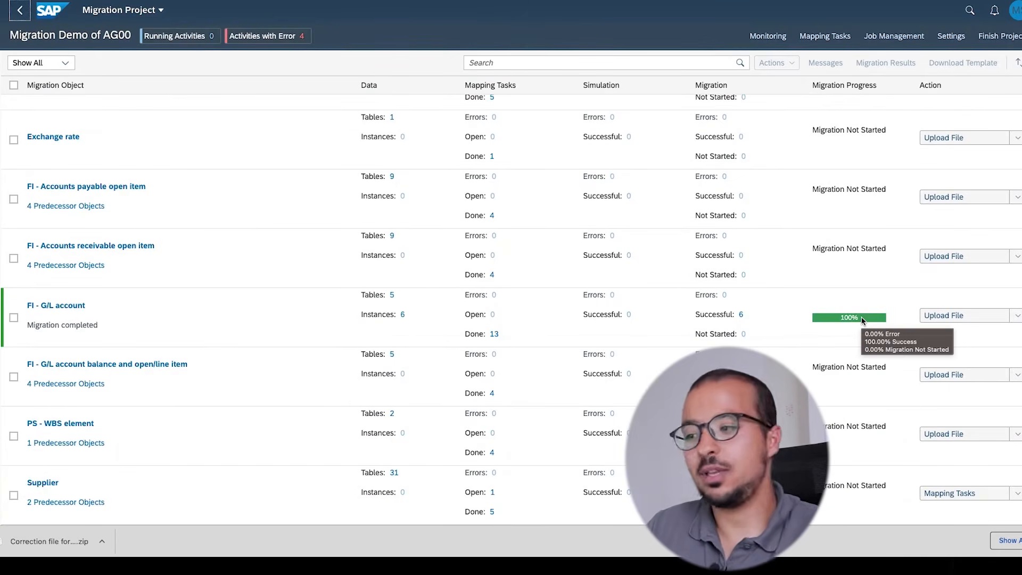